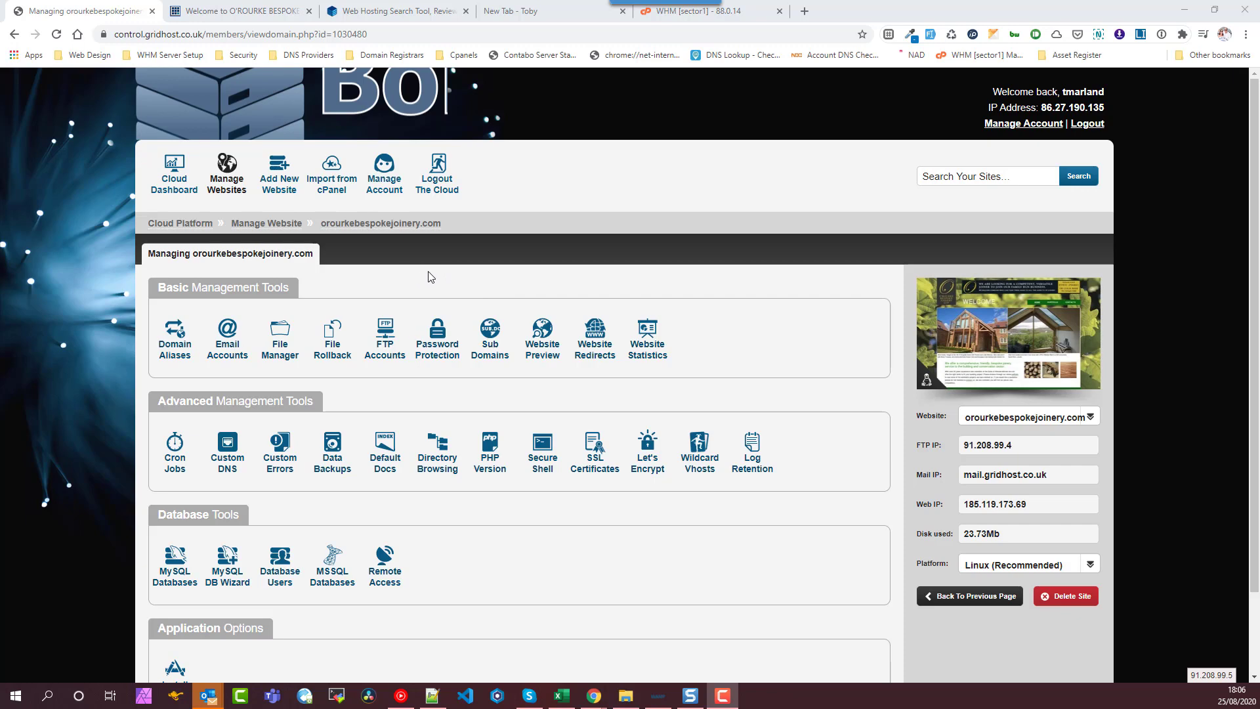
- Go back from the single-site page to the Cloud Dashboard listing all websites and aliases
left_click(273, 225)
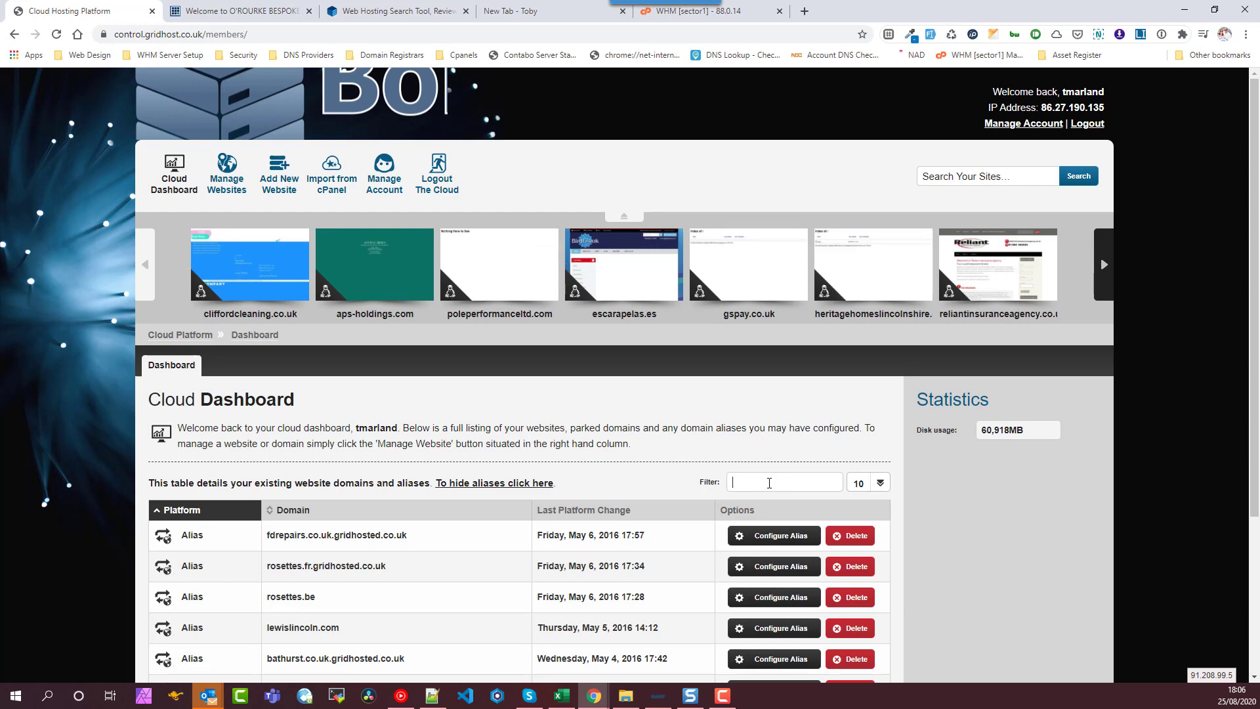
- Filter the dashboard's site list by 'oro'
left_click(770, 484)
type("oro")
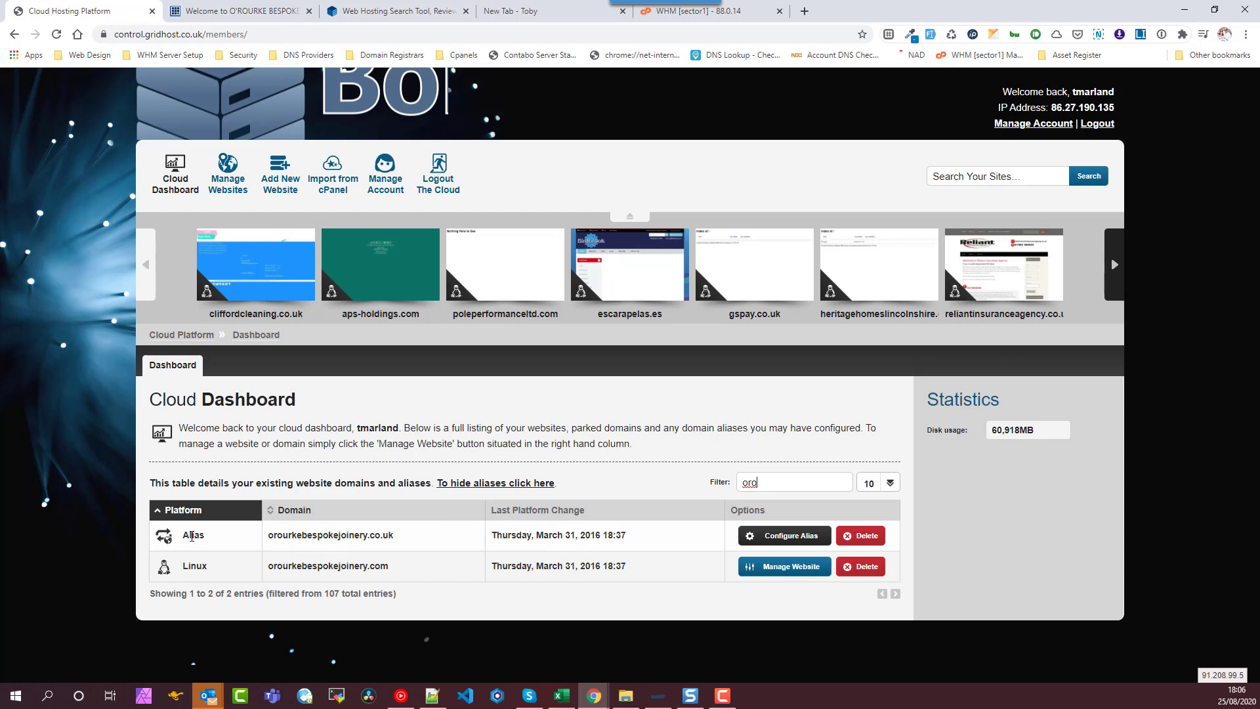
double_click(192, 537)
double_click(196, 565)
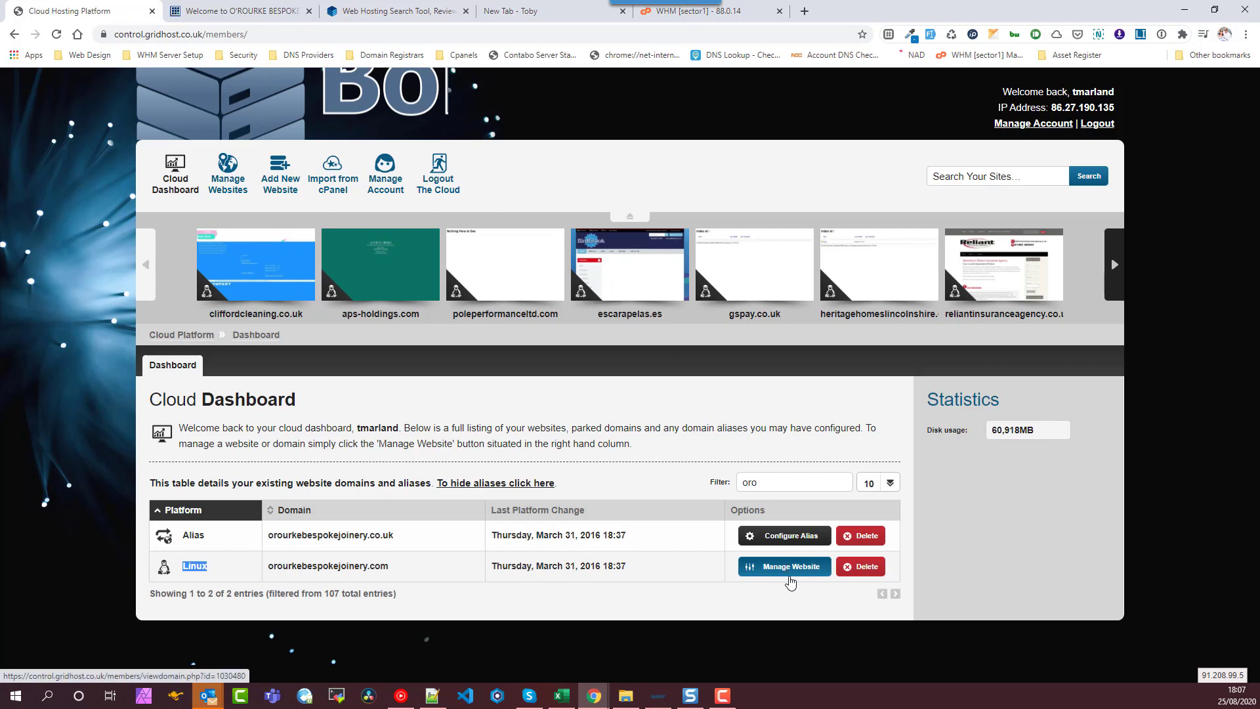
- Copy the orourkebespokejoinery.com domain name and open its Linux website's management page
double_click(319, 568)
left_click_drag(403, 571, 264, 568)
right_click(301, 568)
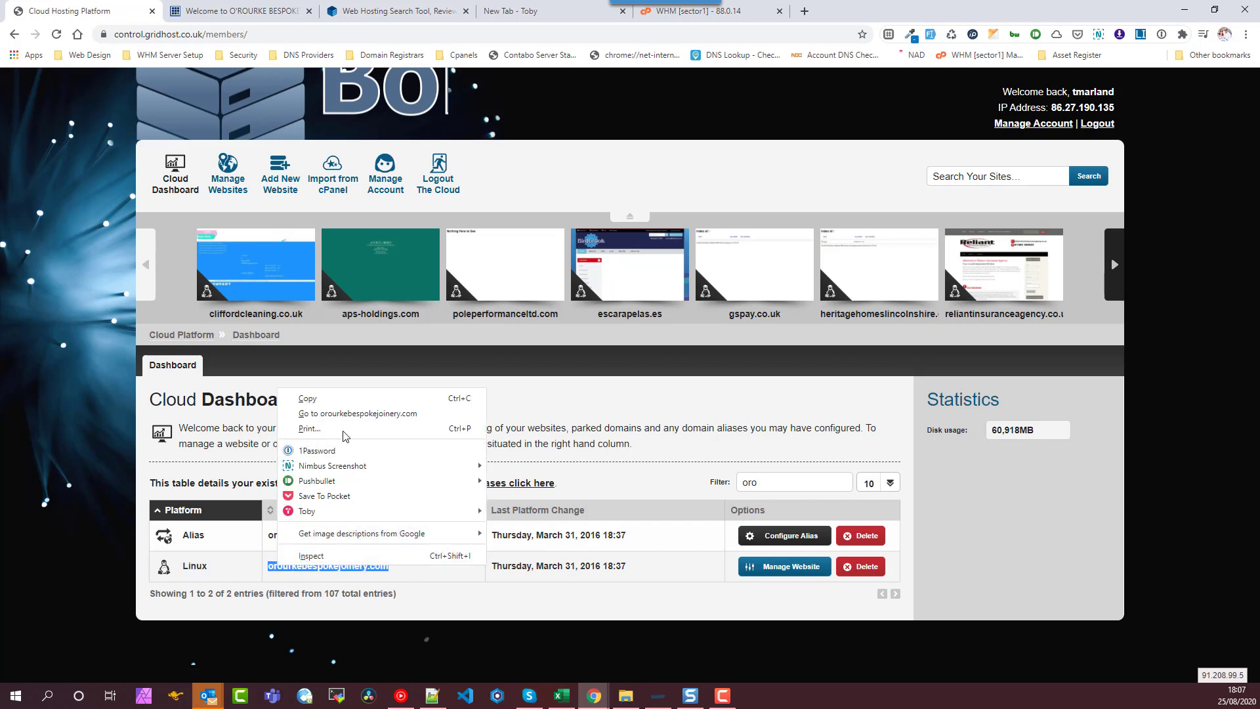
left_click(309, 400)
left_click(793, 581)
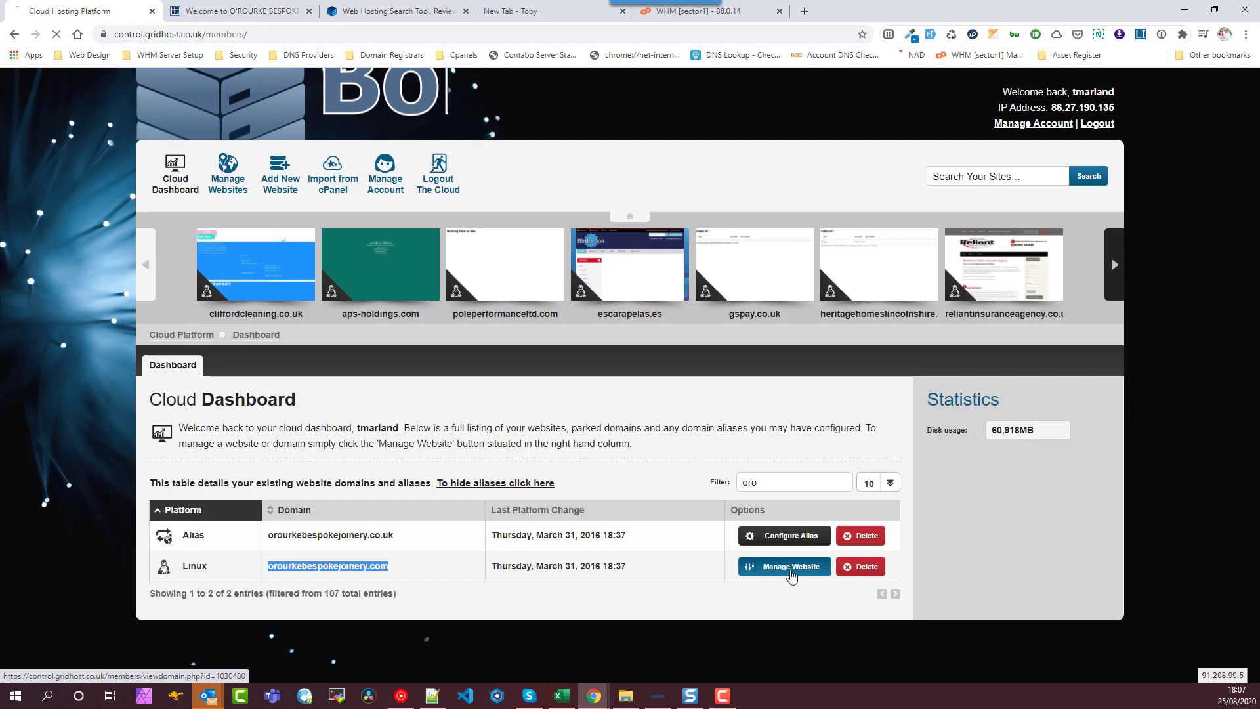
left_click(397, 21)
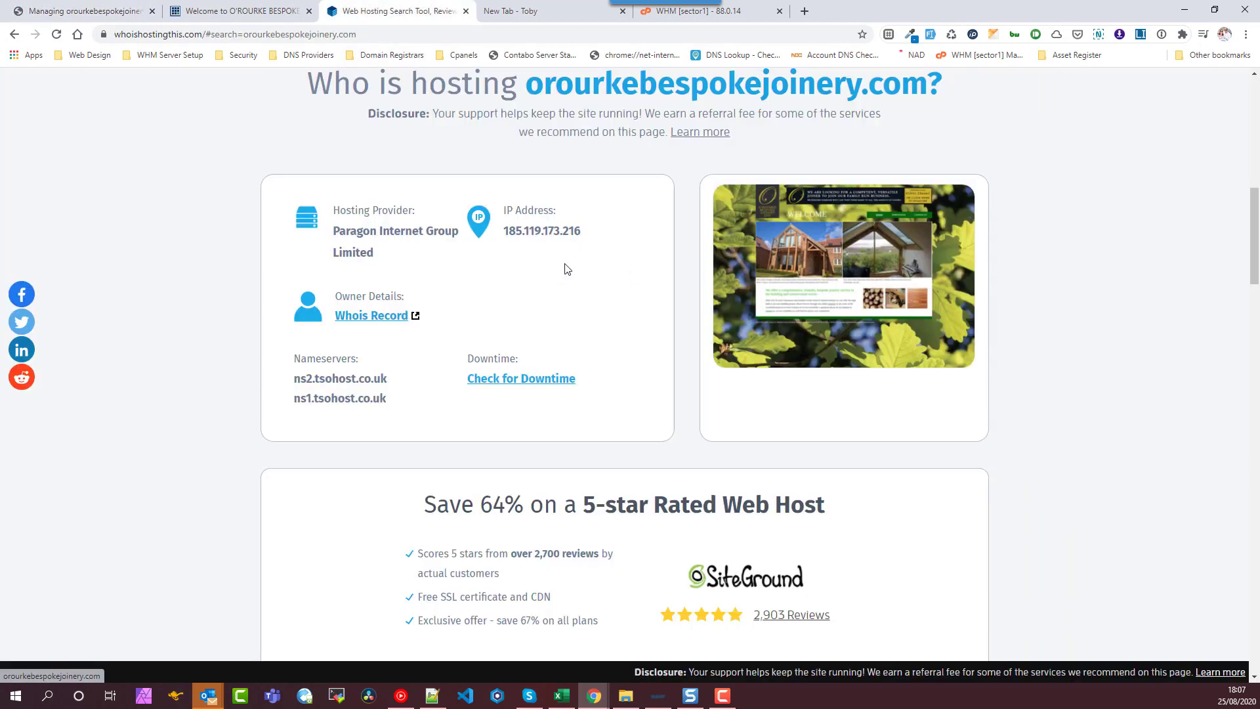
scroll(605, 250, "up", 8)
scroll(613, 242, "up", 3)
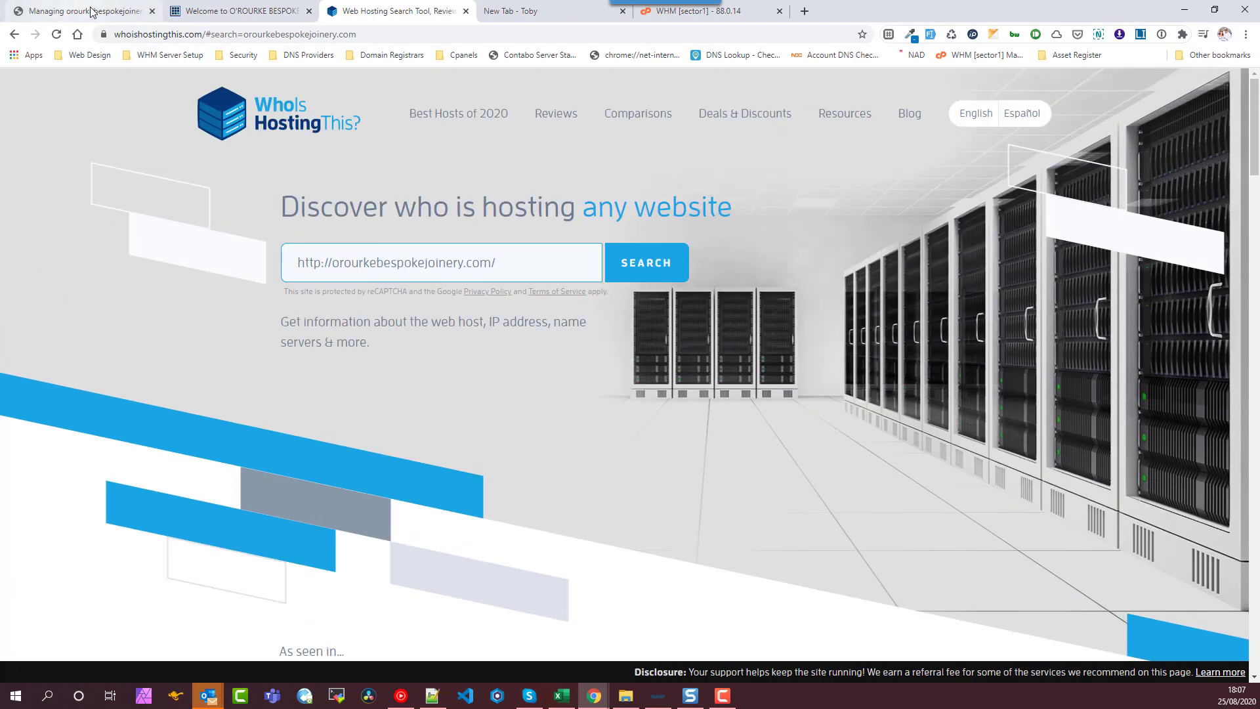
left_click(92, 12)
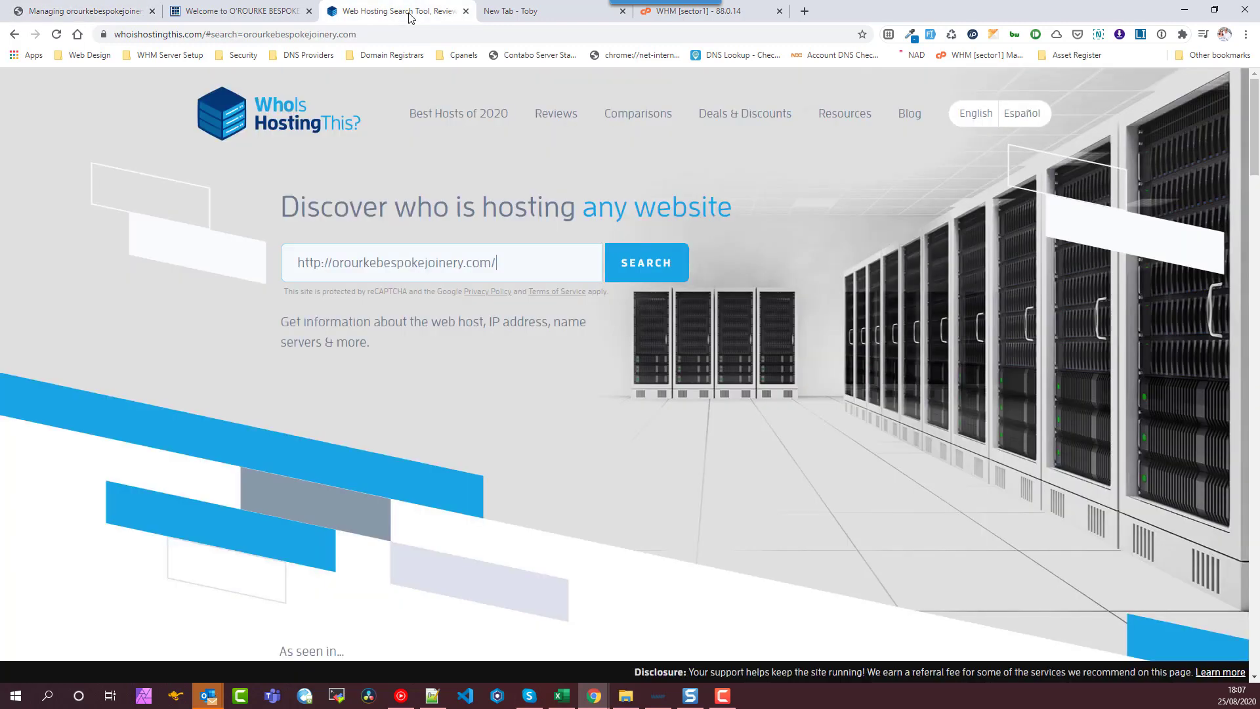
left_click(421, 10)
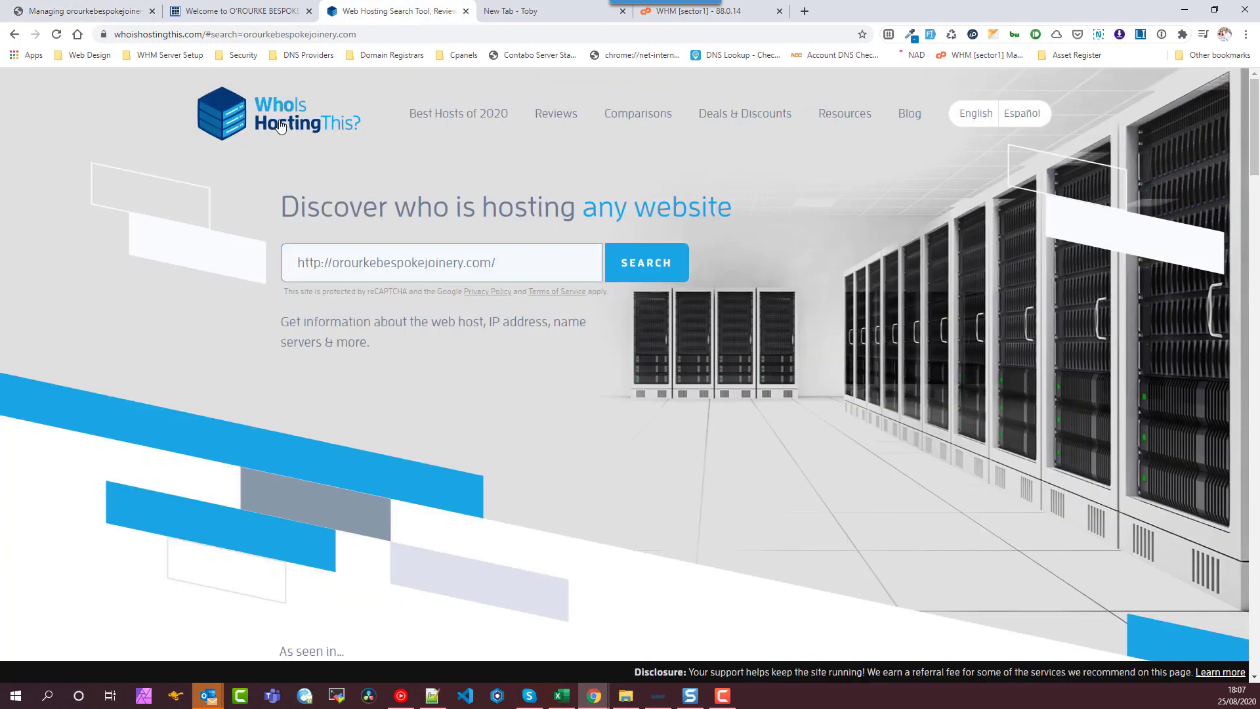
left_click(649, 271)
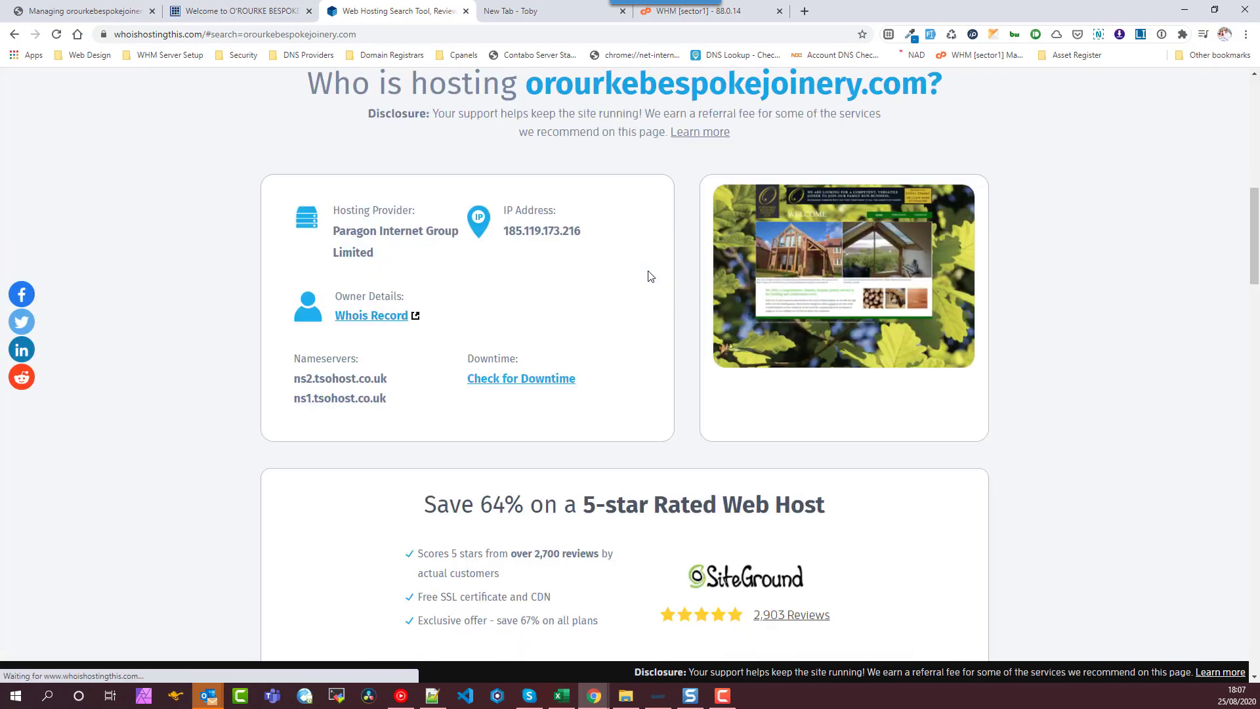
double_click(359, 233)
left_click_drag(359, 234, 423, 258)
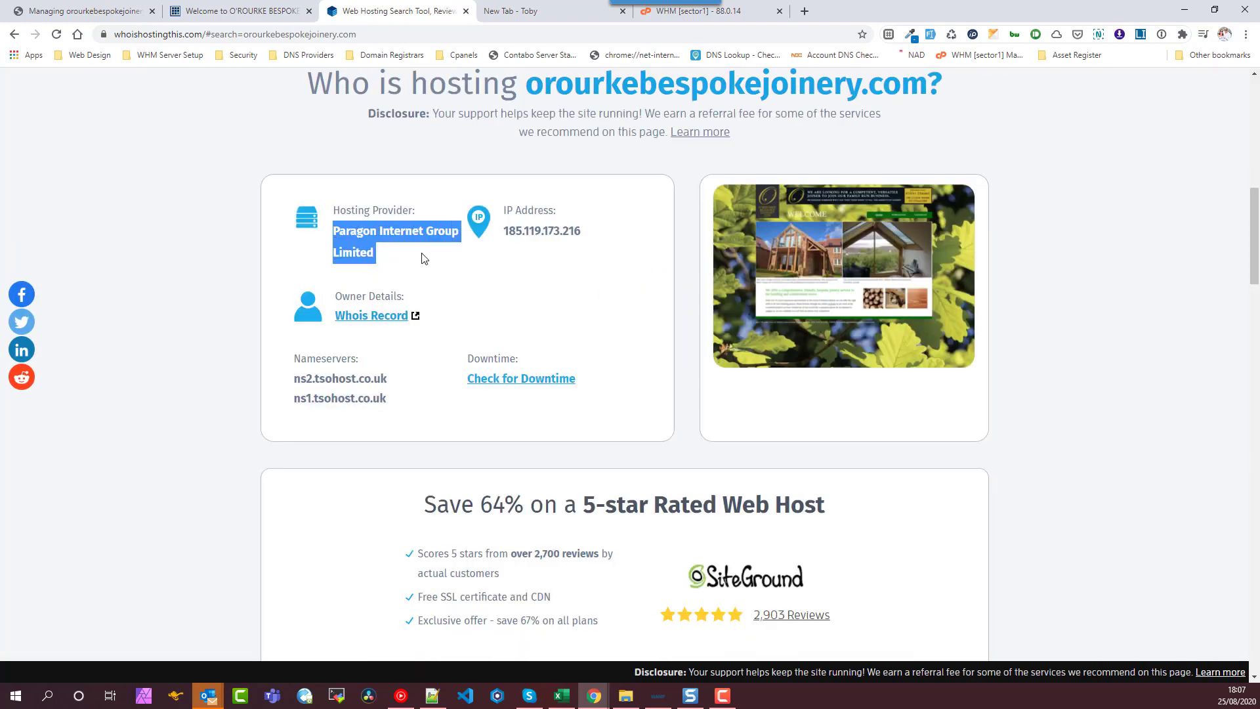
double_click(334, 378)
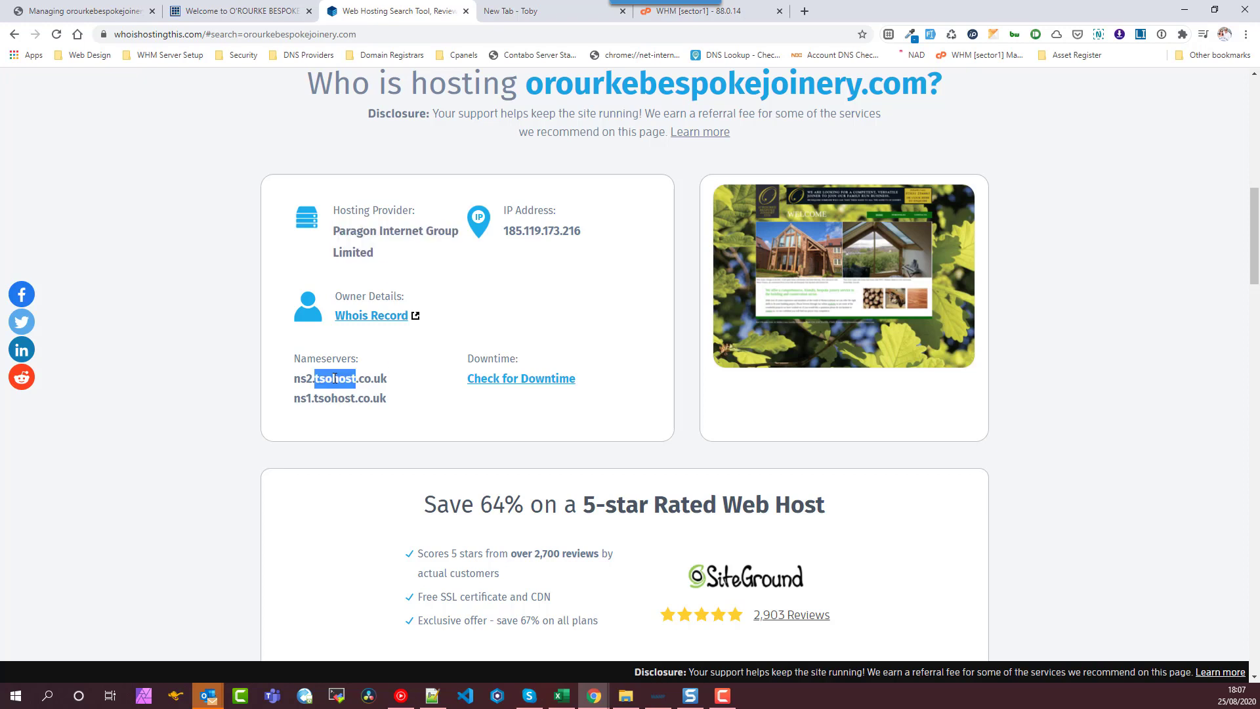
left_click_drag(337, 224, 405, 403)
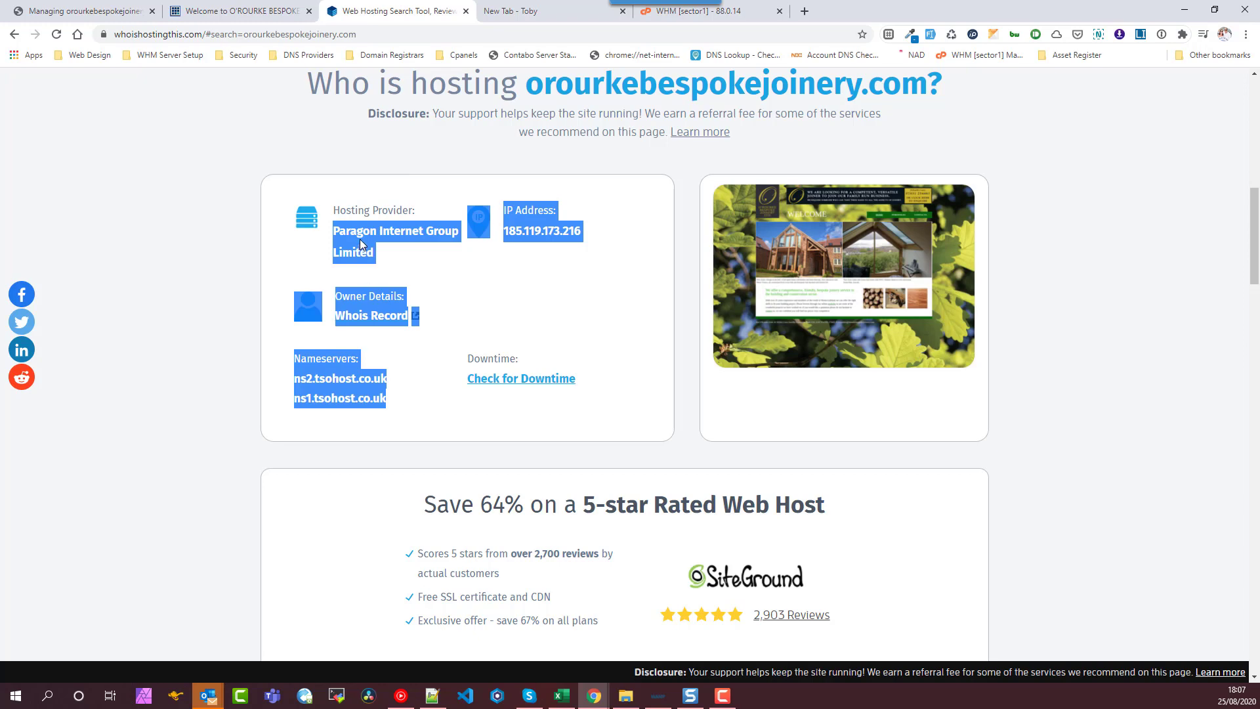
left_click(361, 249)
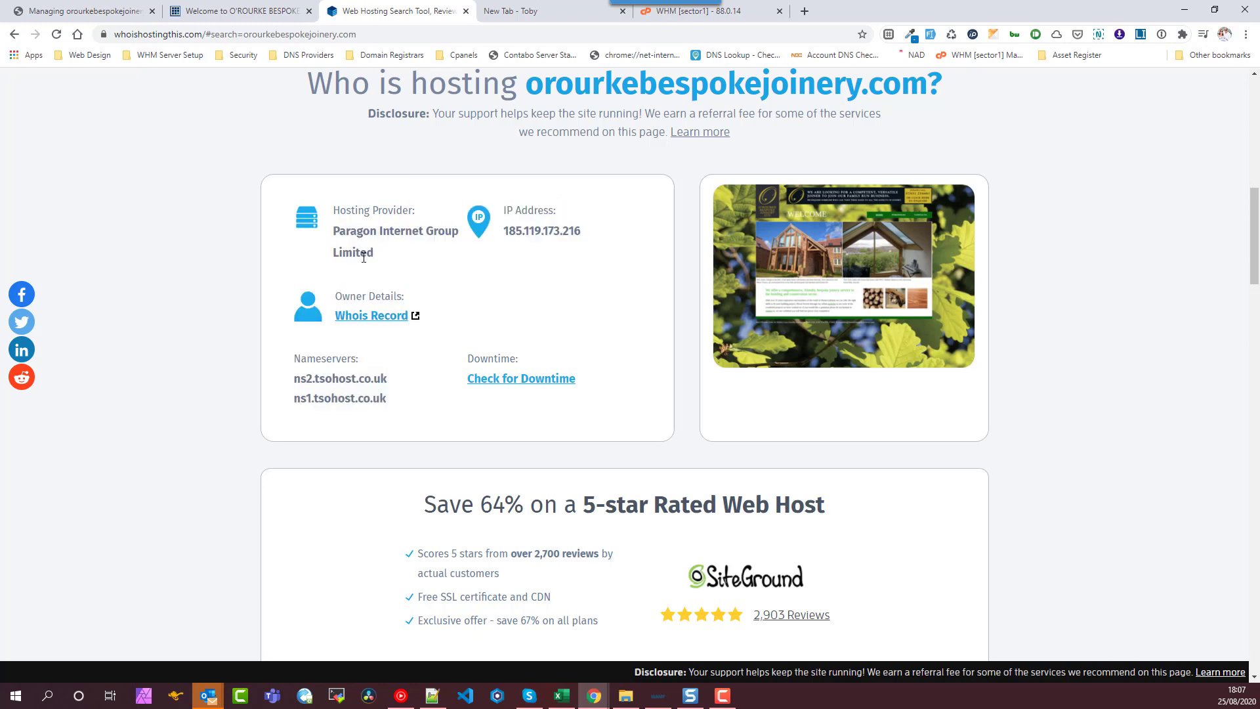
left_click(247, 11)
left_click(105, 13)
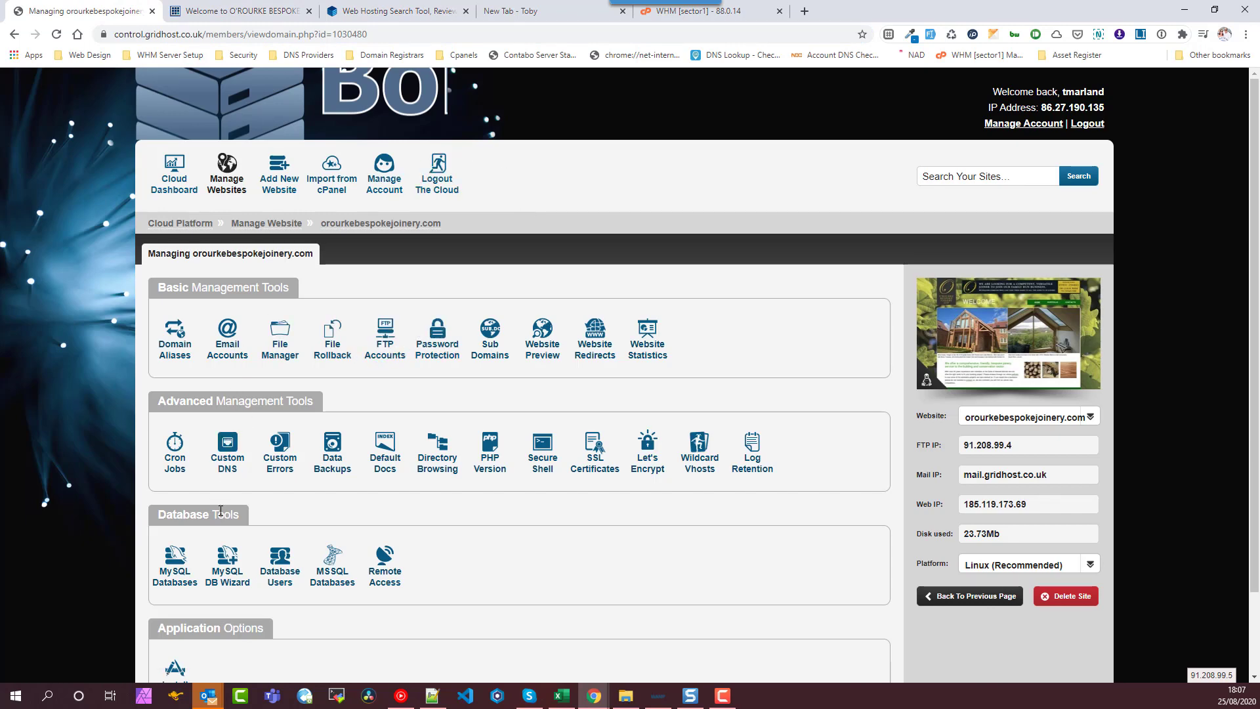
- Start a new WHM account with the domain orourkebespokejoinery.com, with the pasted leading space removed
left_click(758, 16)
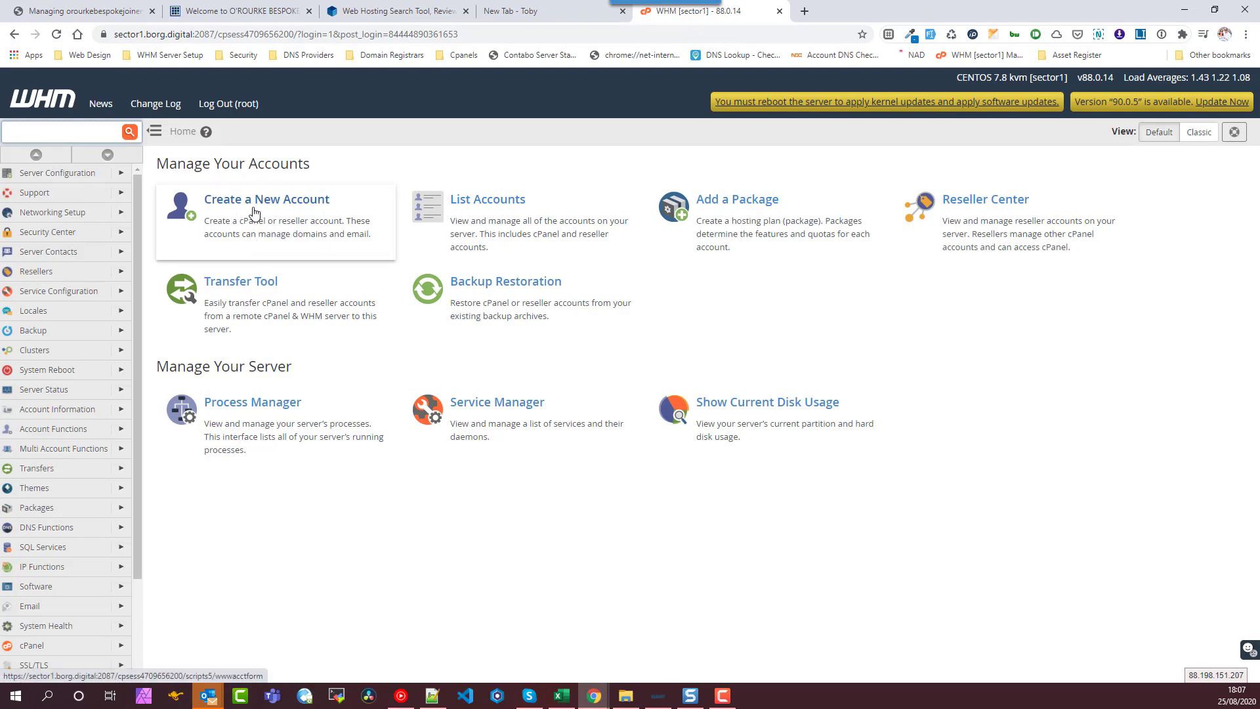
left_click(279, 220)
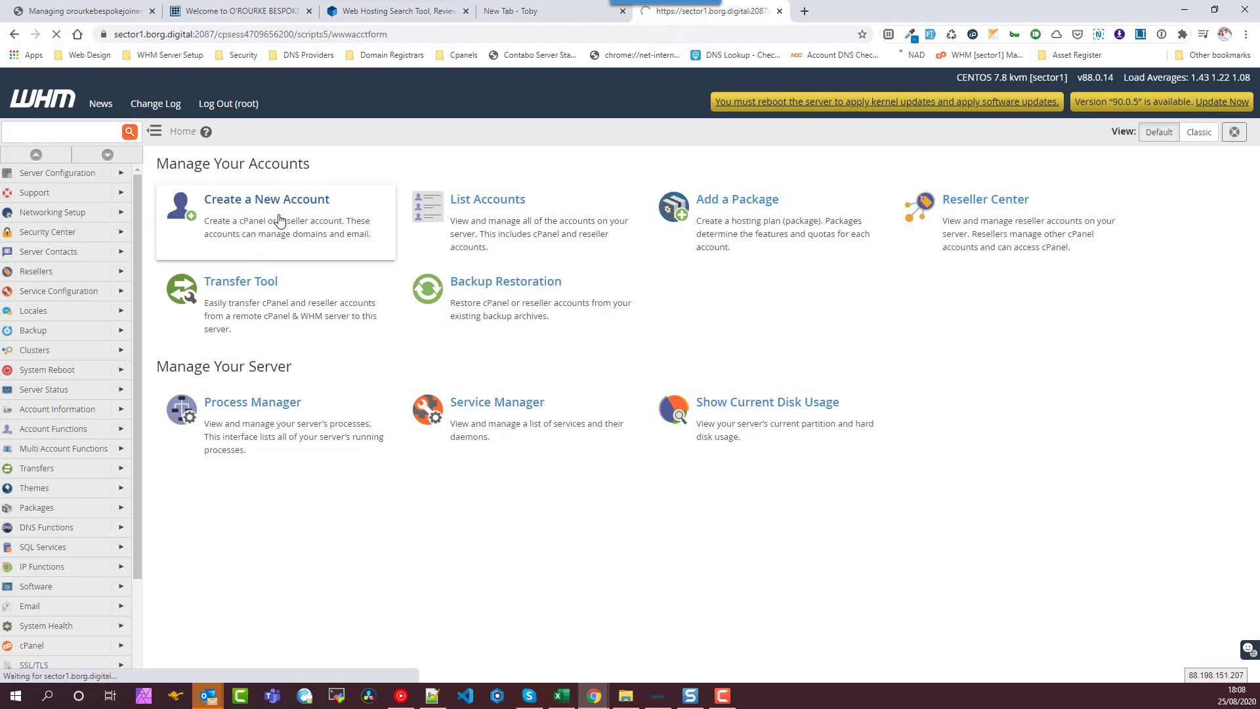
left_click(357, 263)
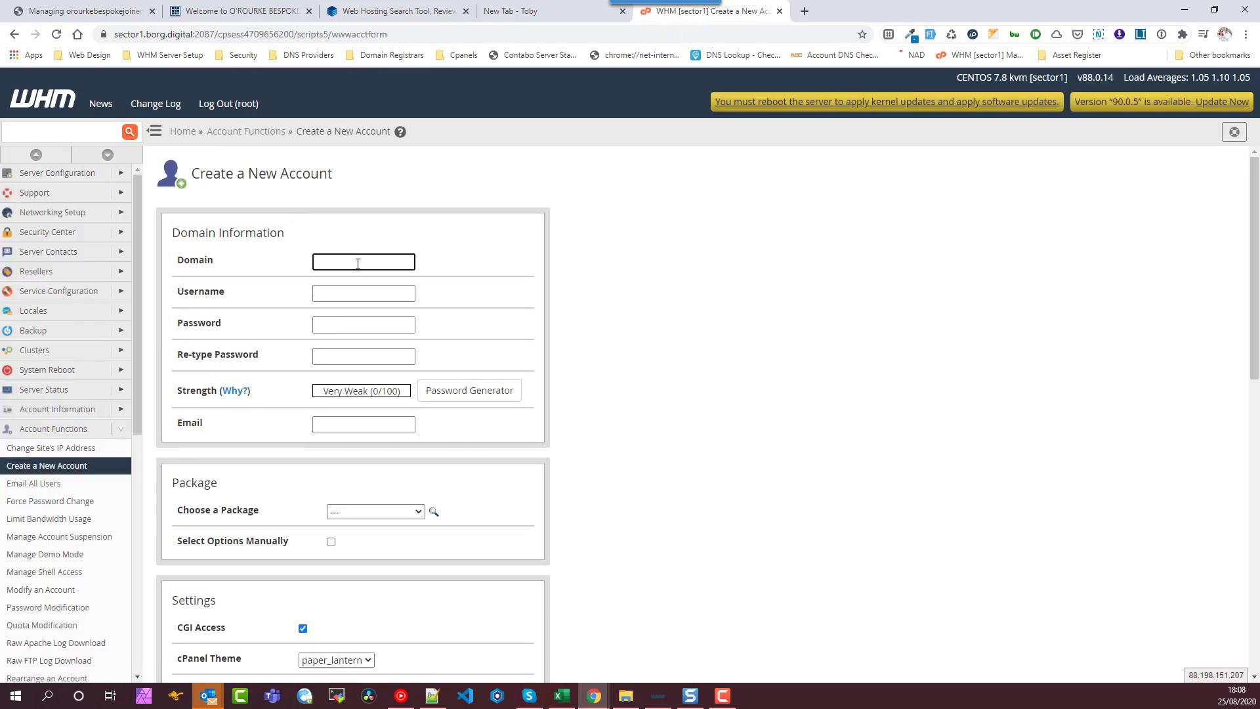
key("ctrl+v")
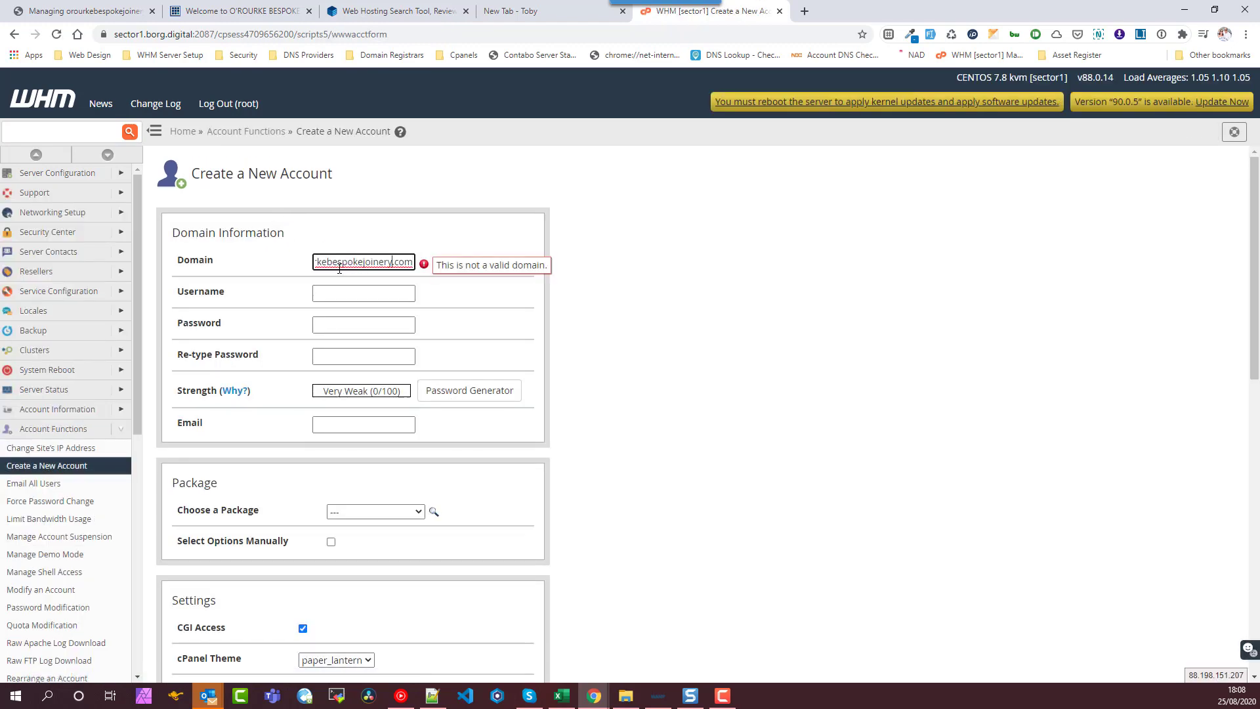
key("Home")
key("Delete")
key("ctrl+a")
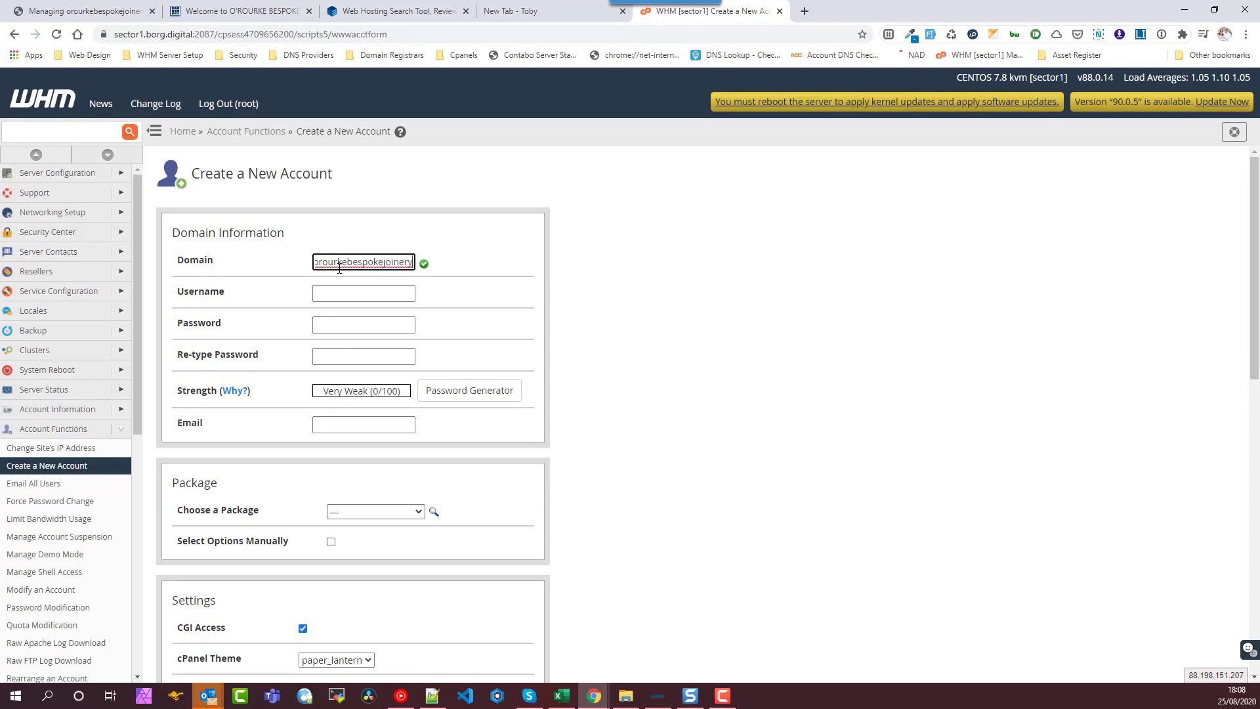
key("End")
key("Home")
key("End")
- Auto-fill the username, apply a generated password, and enter the contact e-mail address
left_click(355, 300)
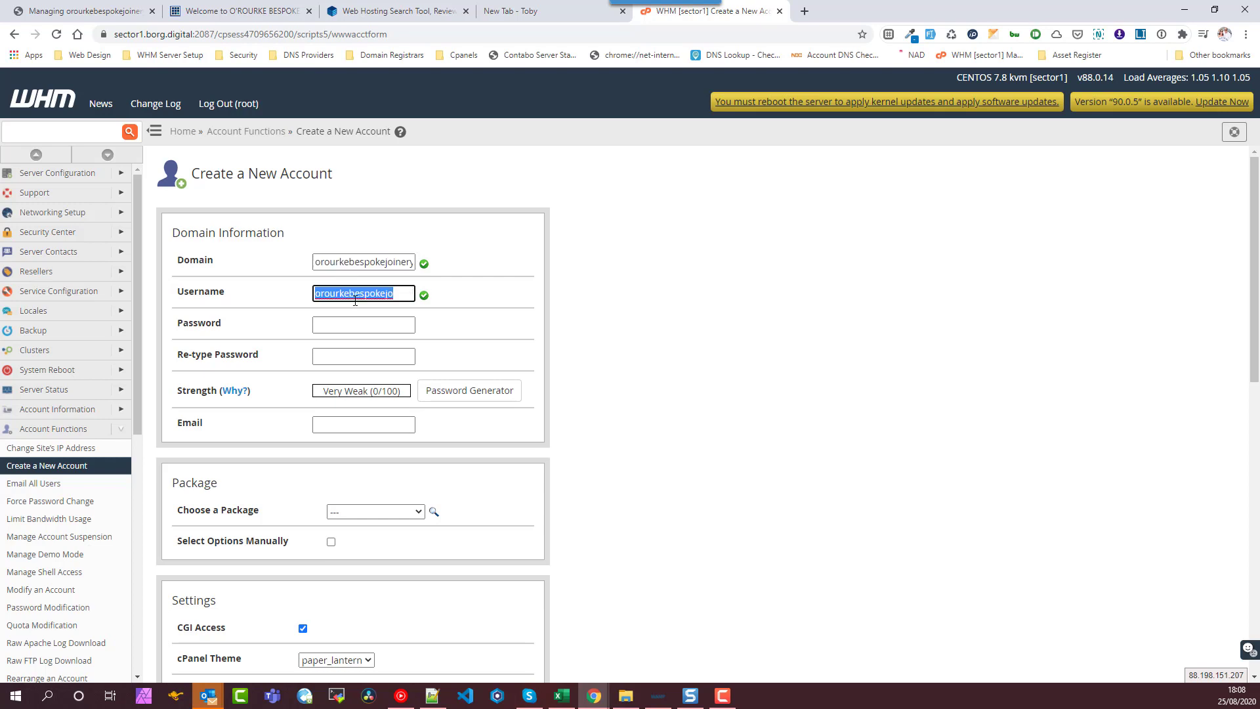
left_click(359, 325)
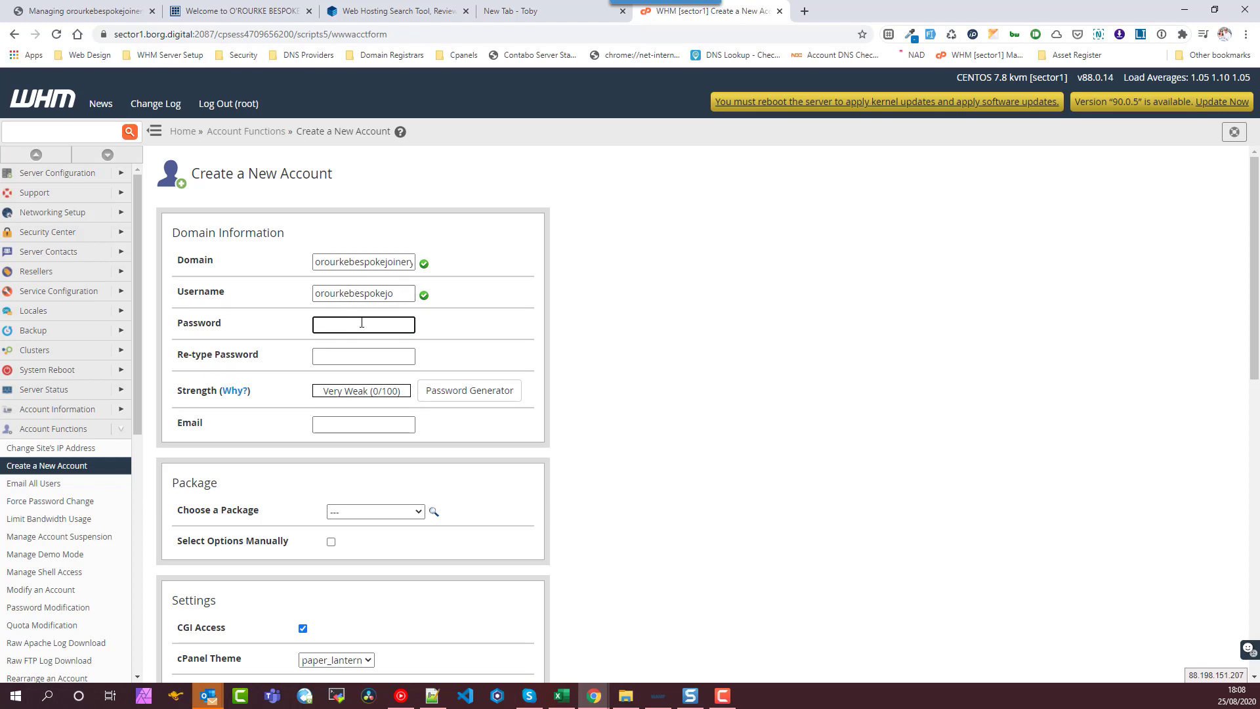
left_click(463, 397)
left_click(636, 412)
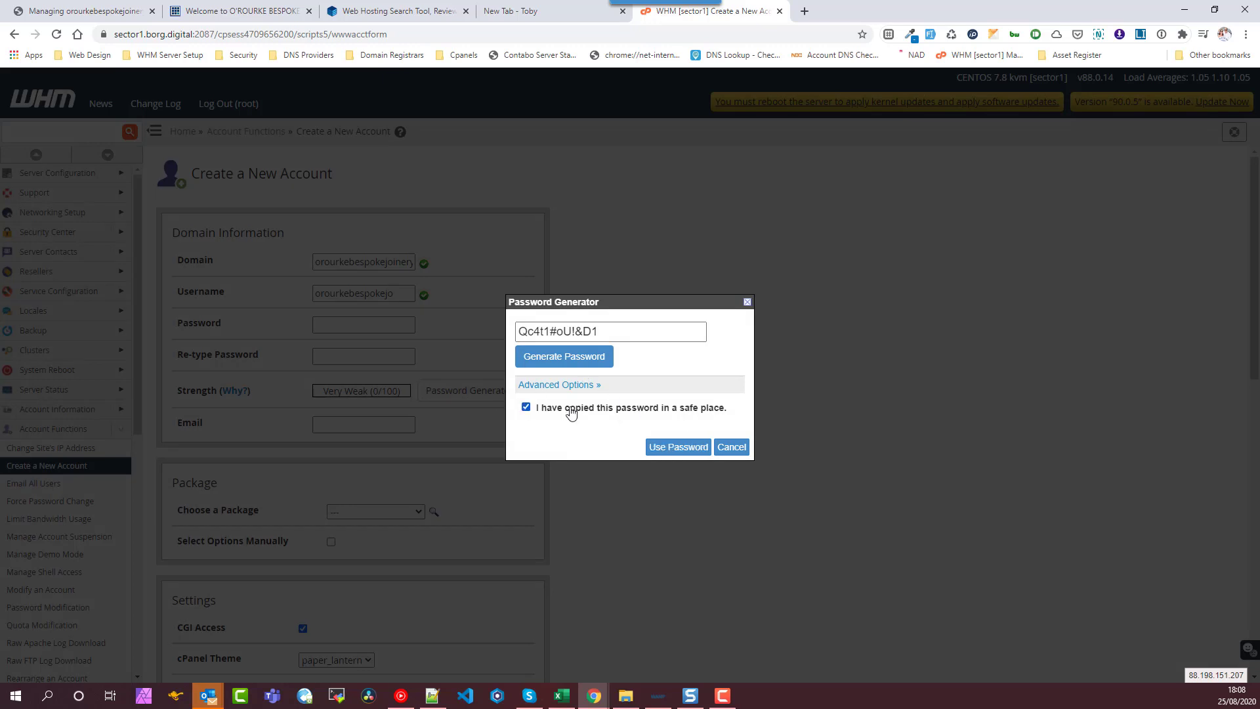
left_click(678, 447)
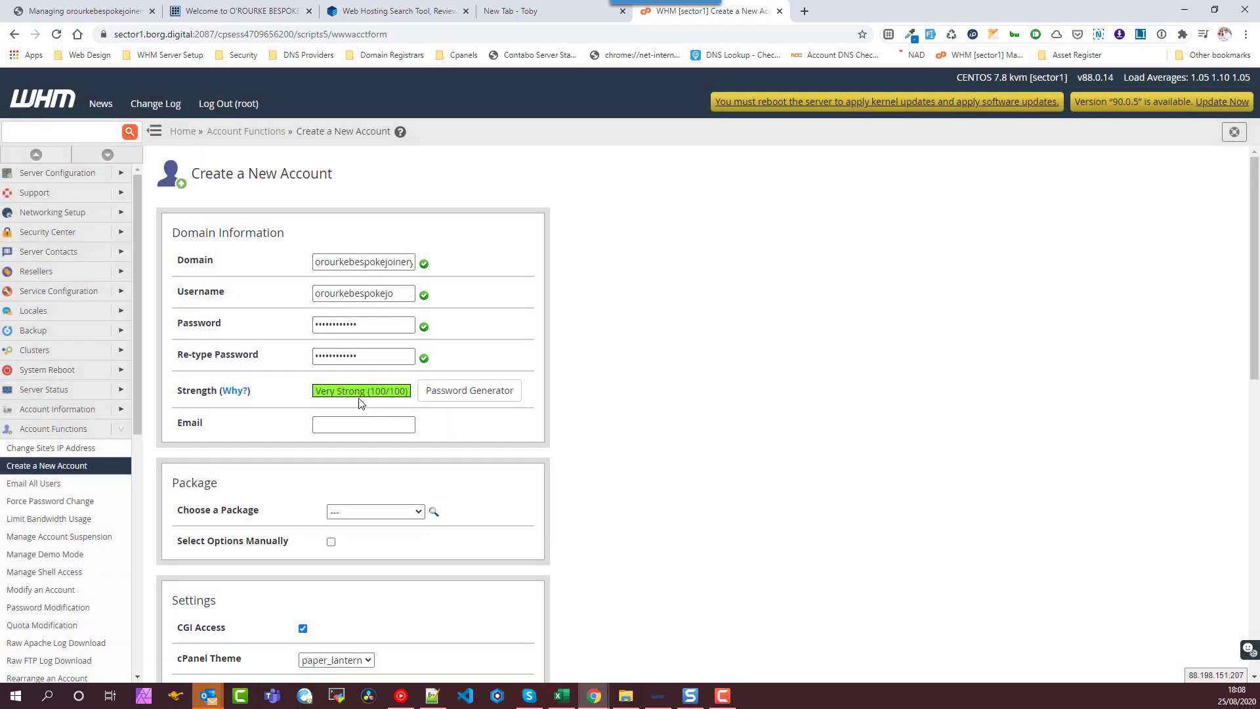
left_click(375, 424)
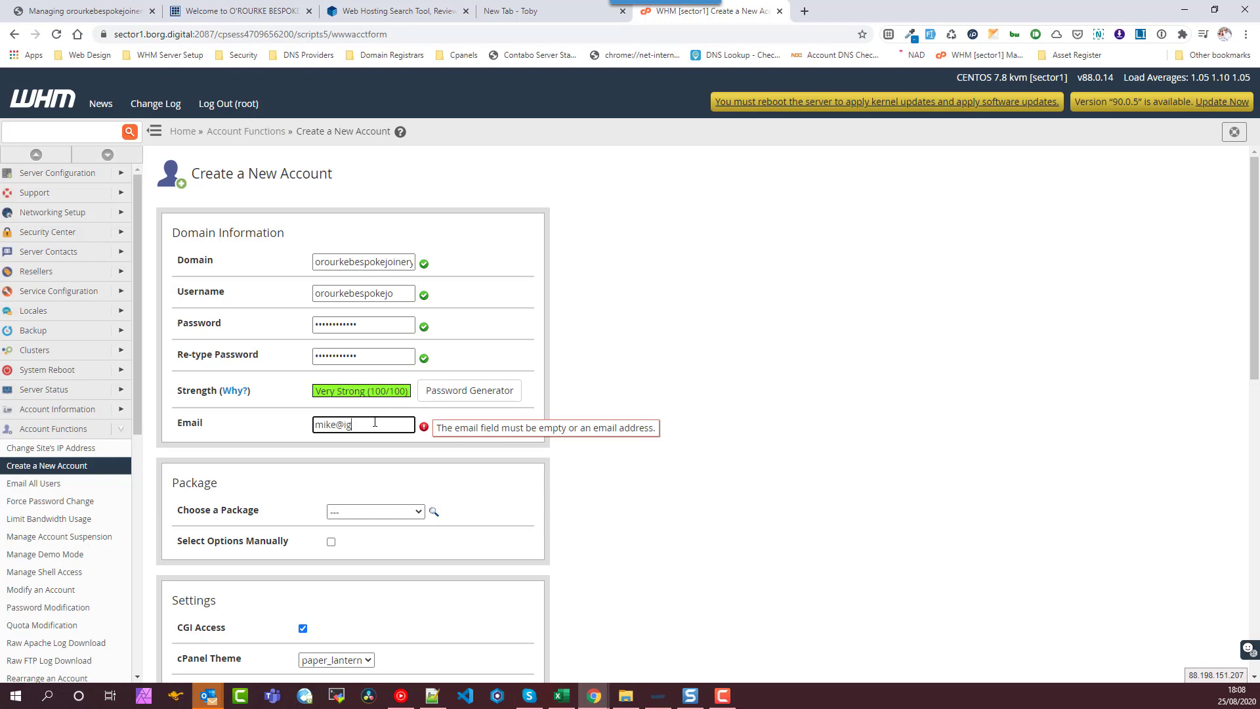
- Choose the Borg Digital Unlimited Single Site package, disable DKIM, and create the account
left_click(381, 510)
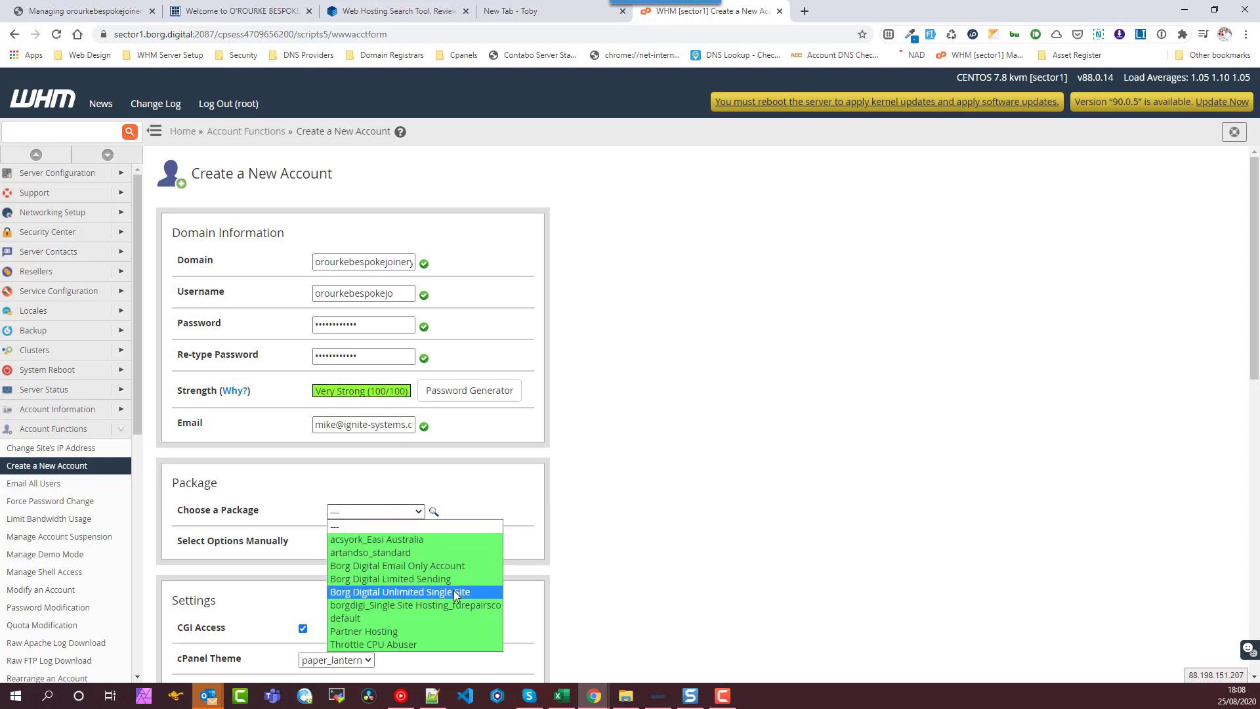
left_click(444, 595)
scroll(534, 515, "down", 5)
scroll(524, 501, "down", 5)
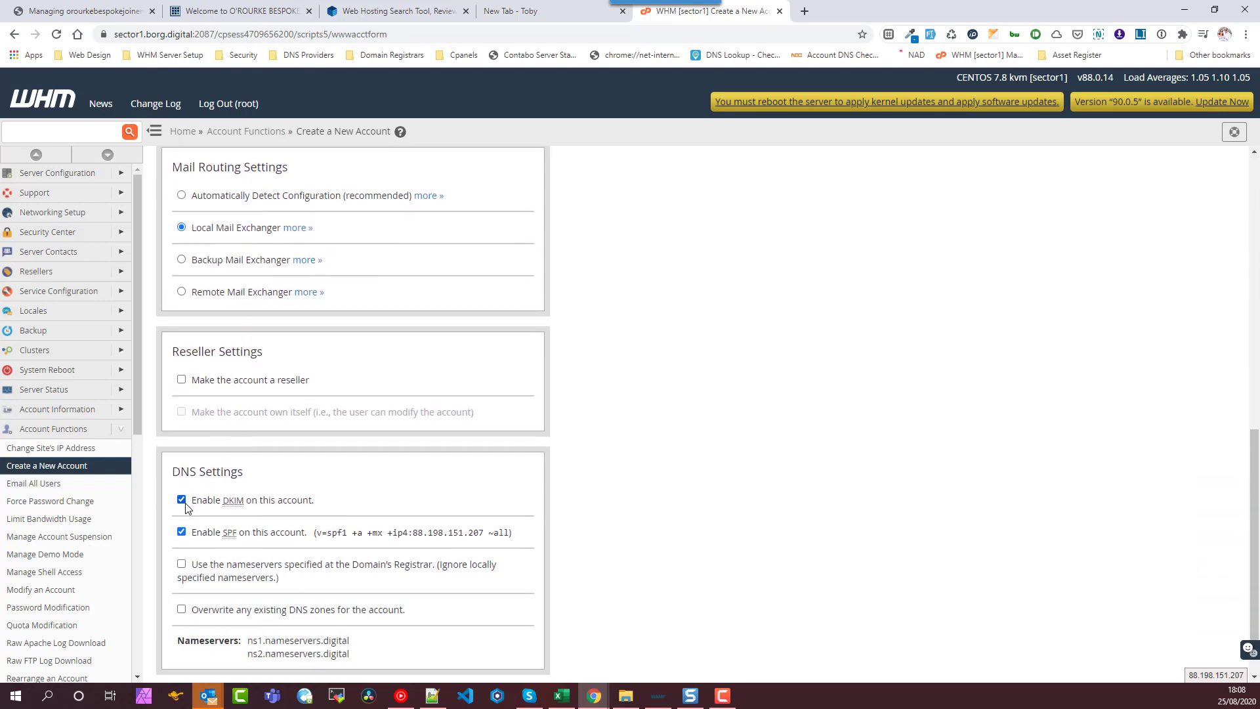
left_click(182, 500)
scroll(304, 508, "down", 1)
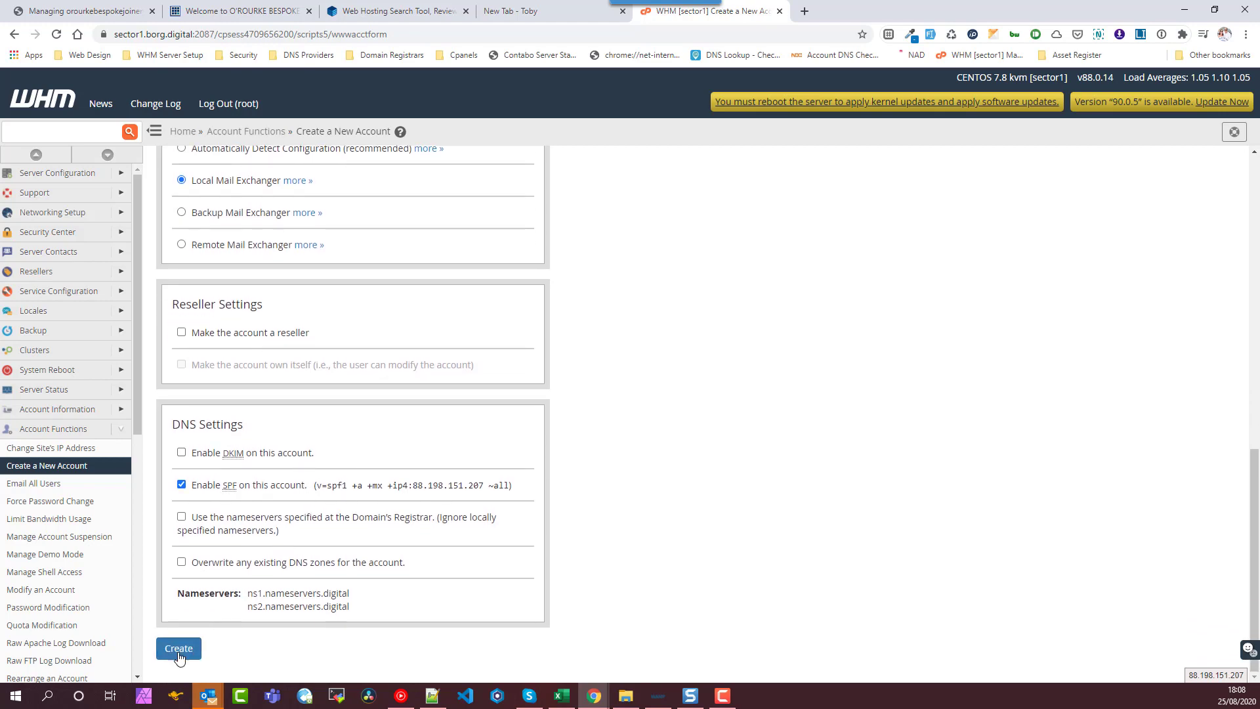
left_click(176, 647)
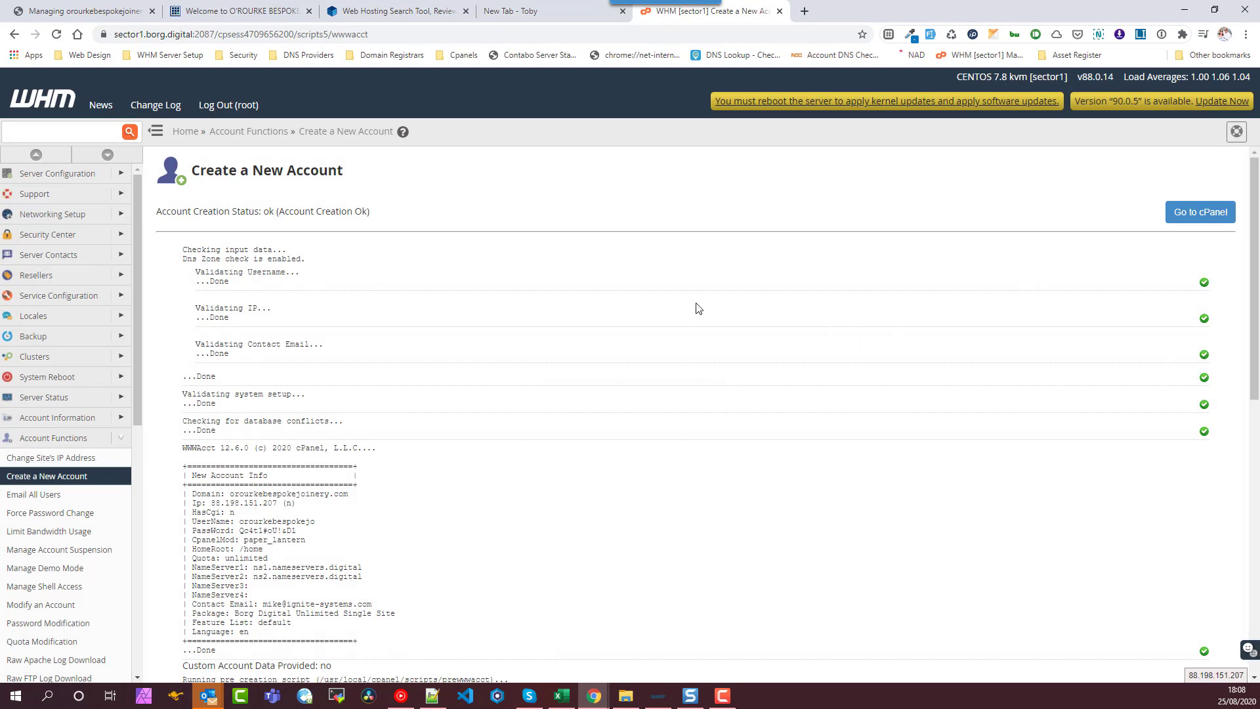
- Open the new account's cPanel dashboard, then the old host's list of mailboxes
left_click(1199, 219)
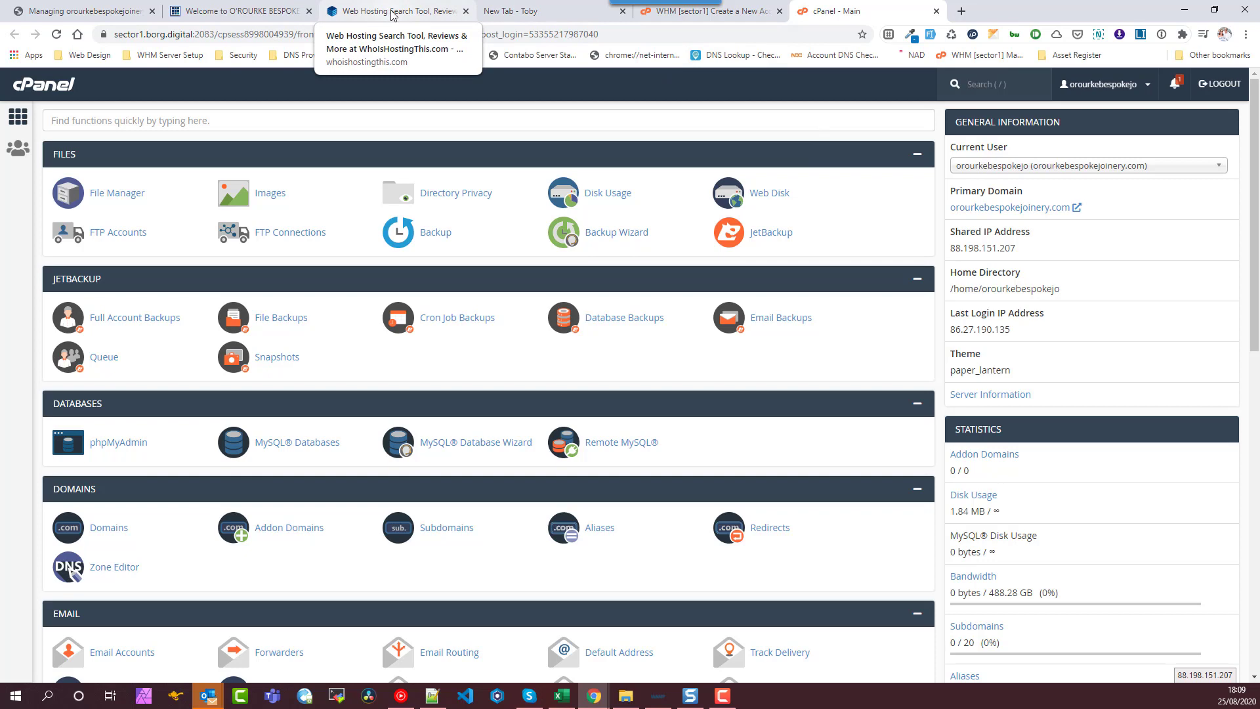
left_click(254, 15)
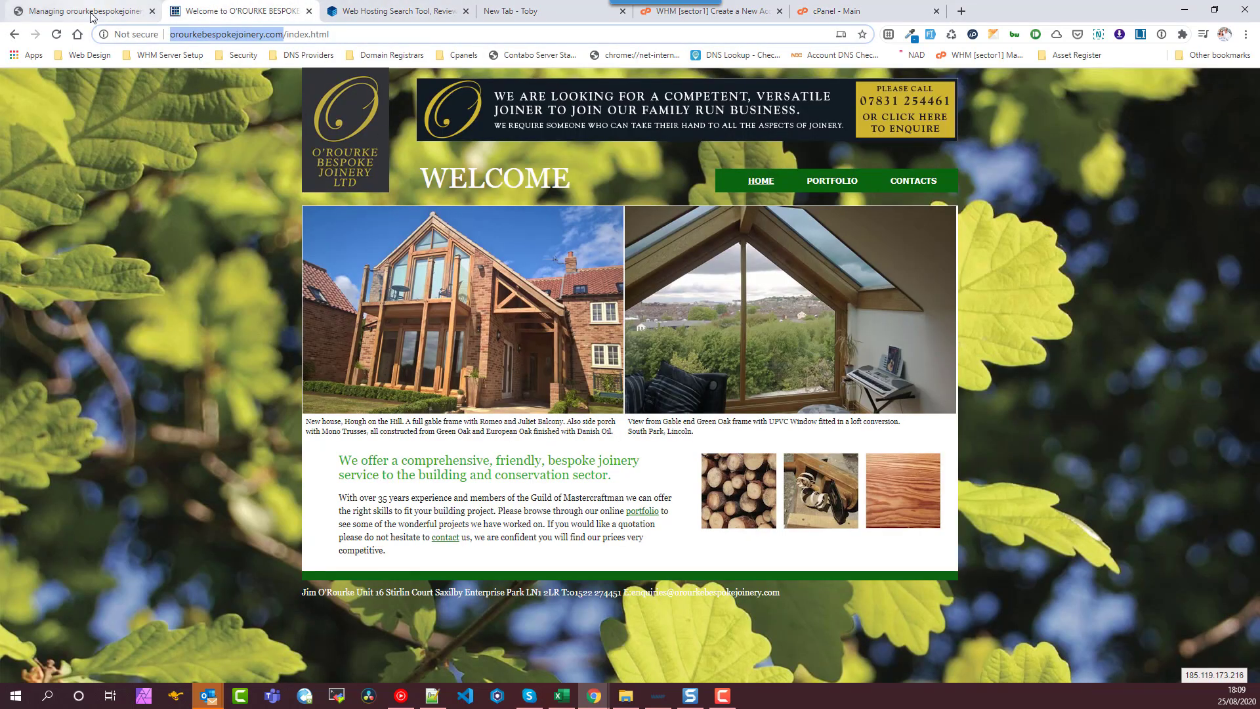
left_click(91, 12)
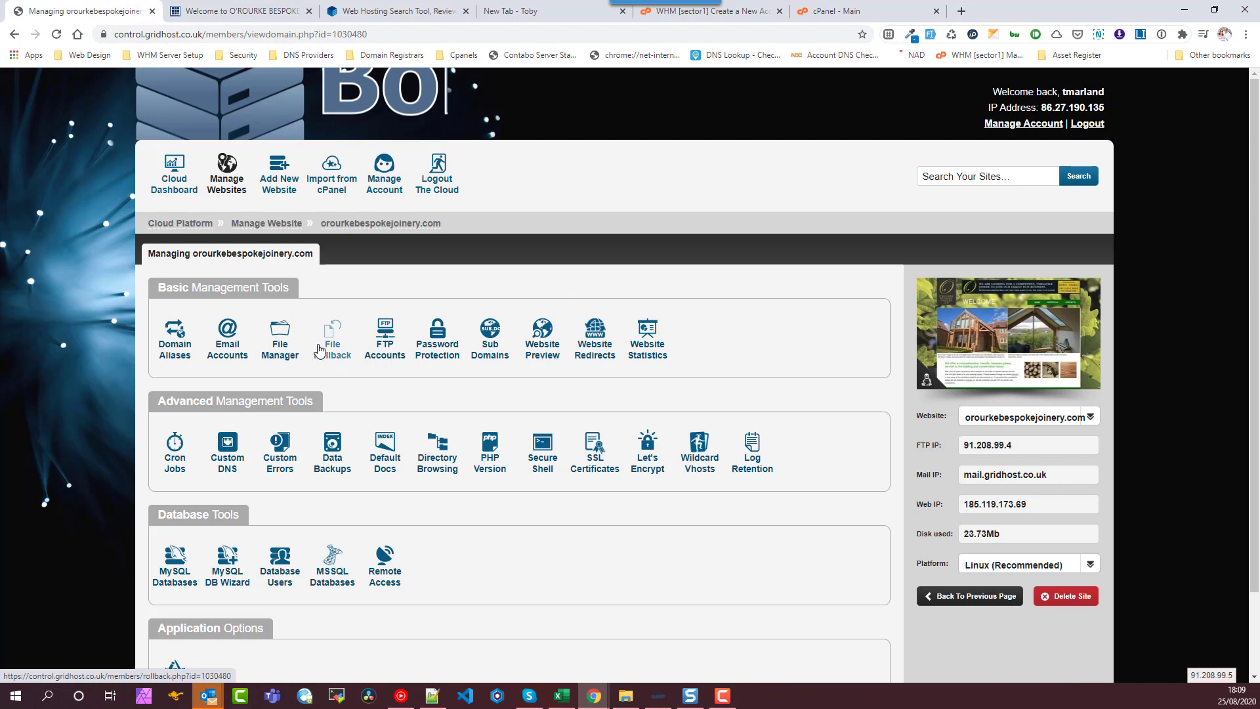
left_click(228, 354)
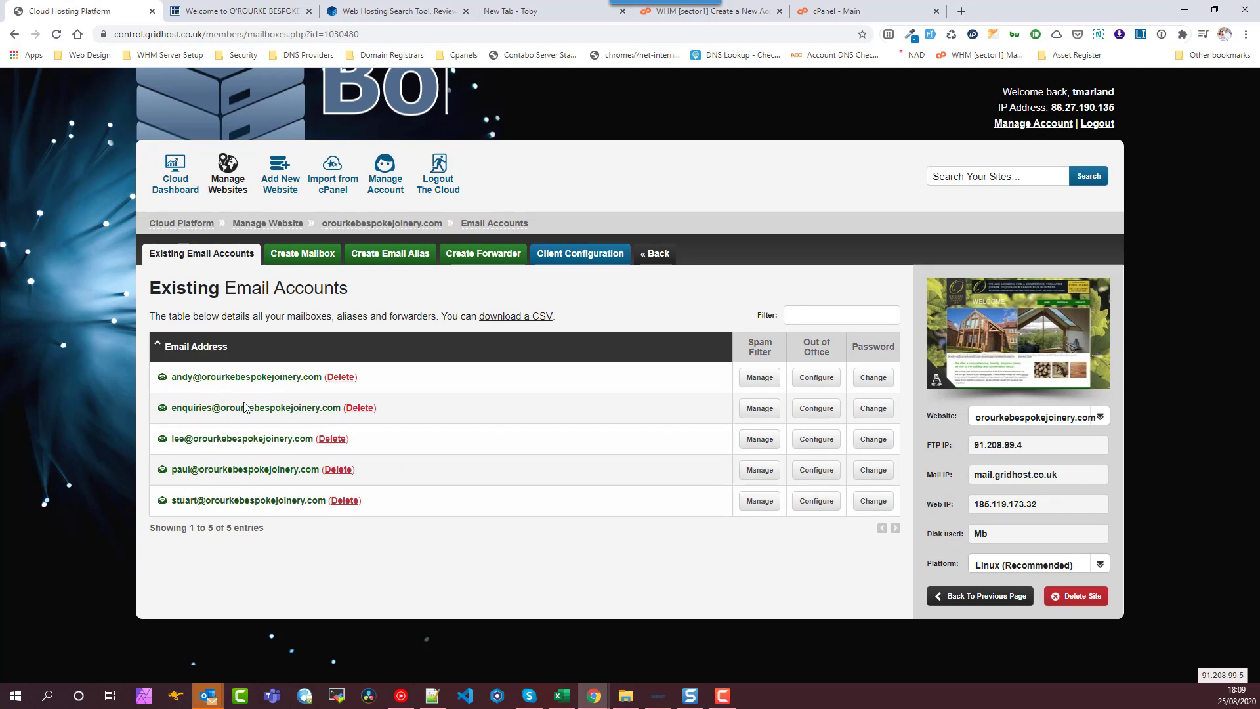
- Copy the first old mailbox username and return to the new cPanel dashboard
double_click(187, 376)
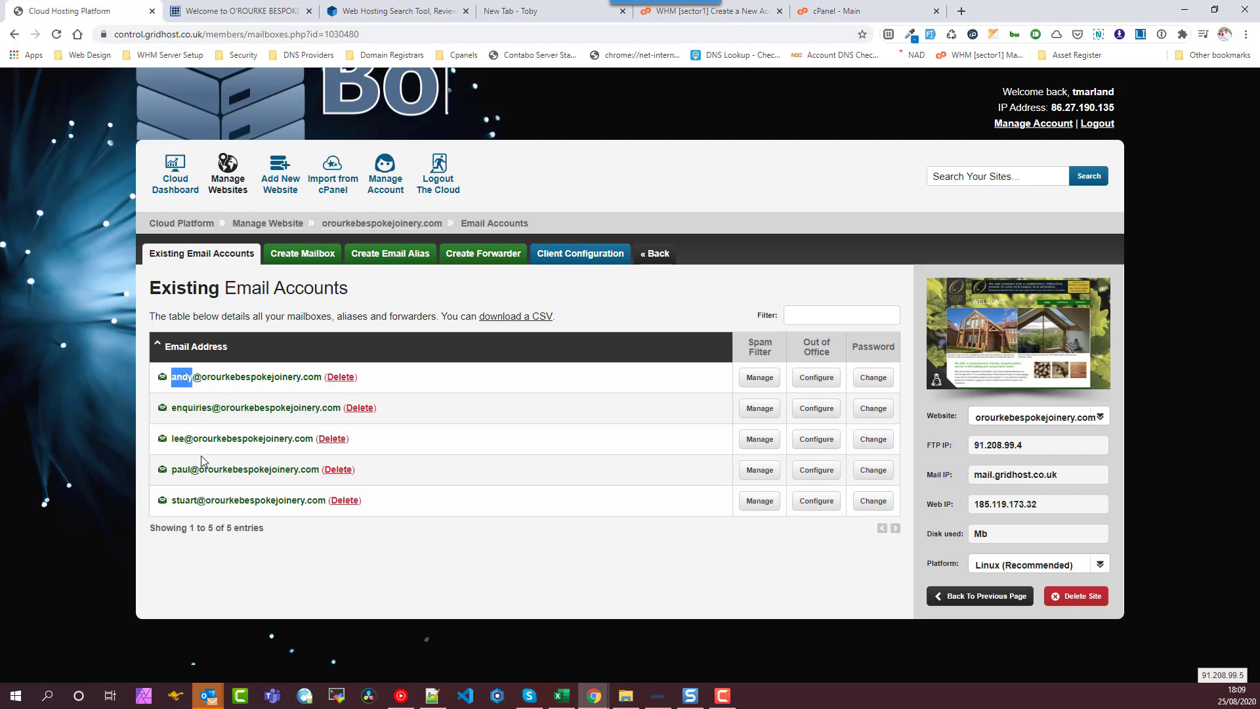
left_click(854, 10)
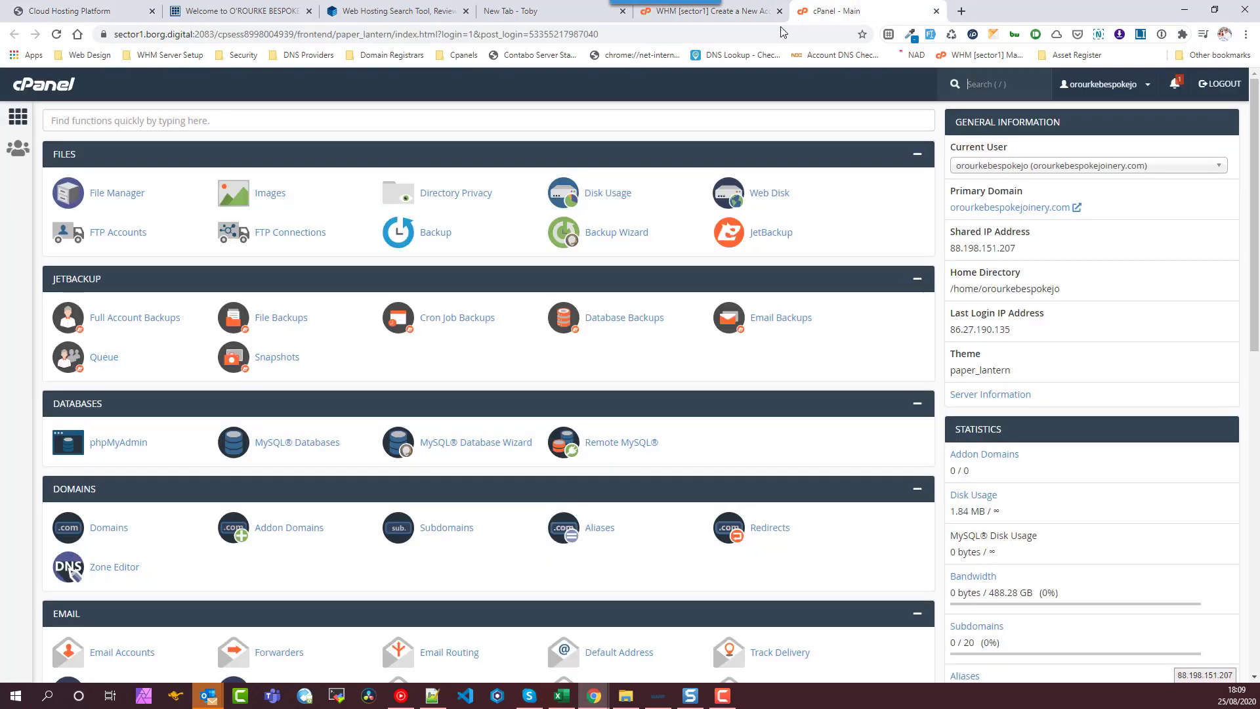
key("ctrl+shift+Tab")
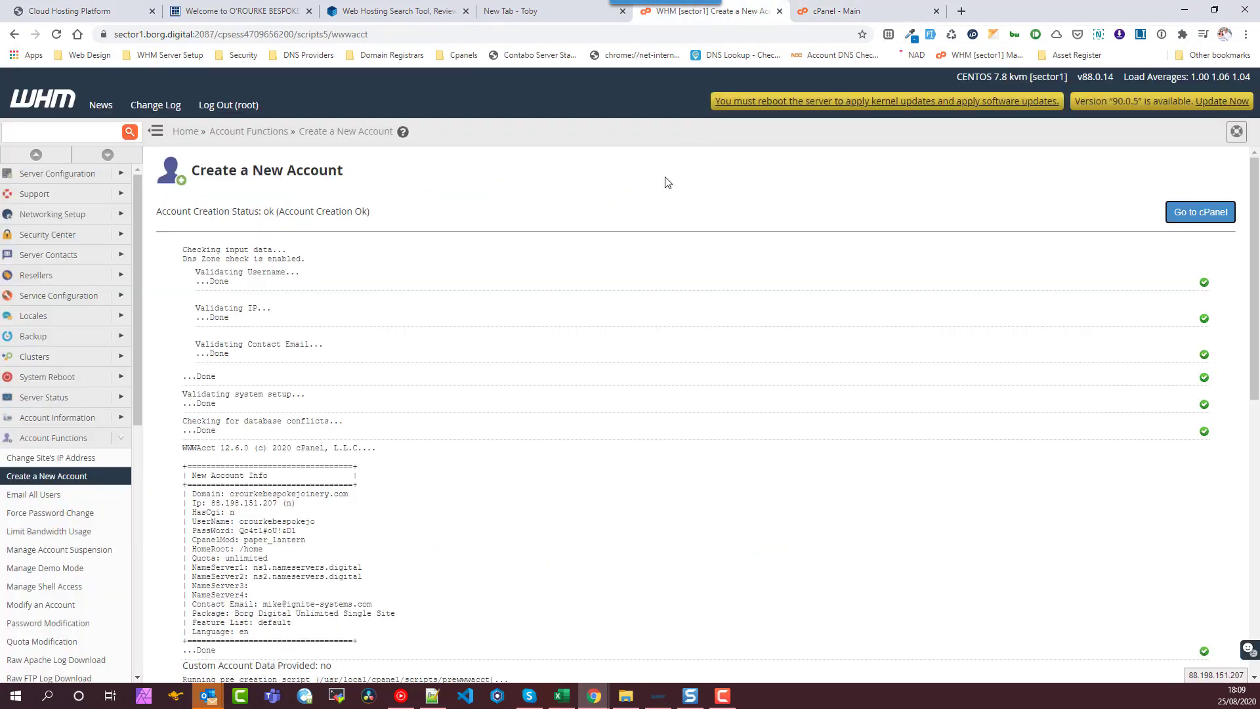
left_click(854, 11)
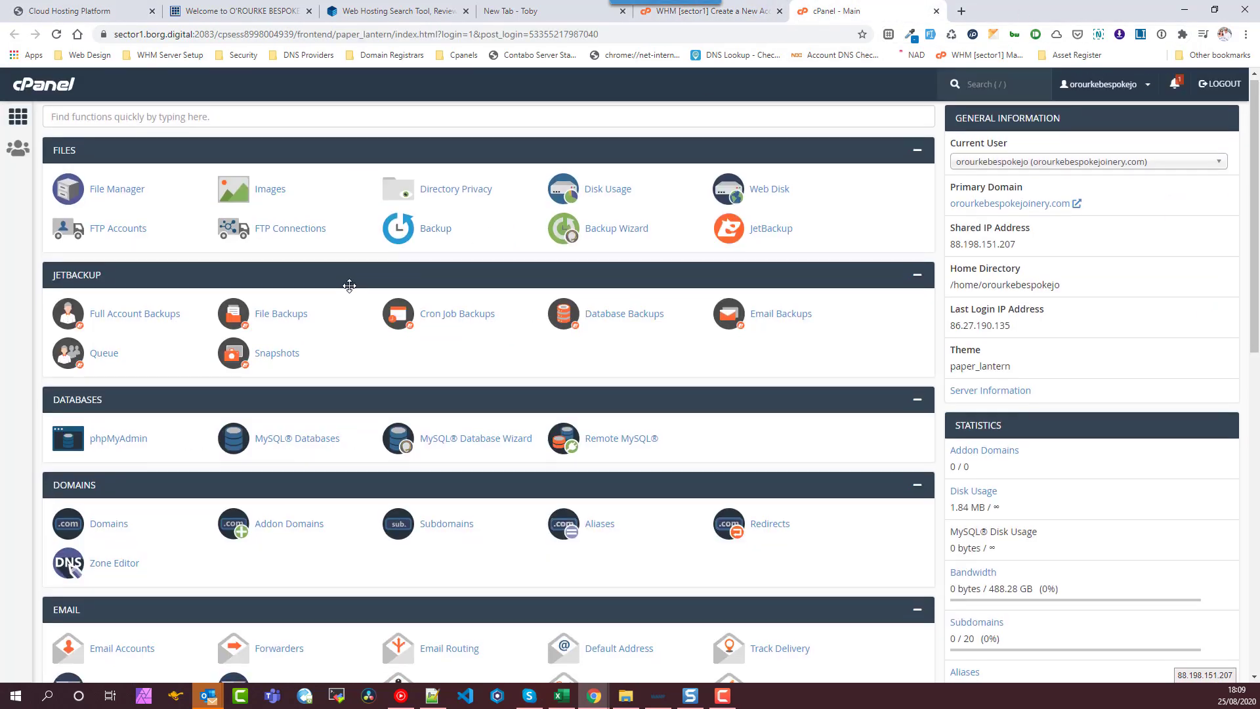
scroll(171, 346, "down", 4)
left_click(124, 394)
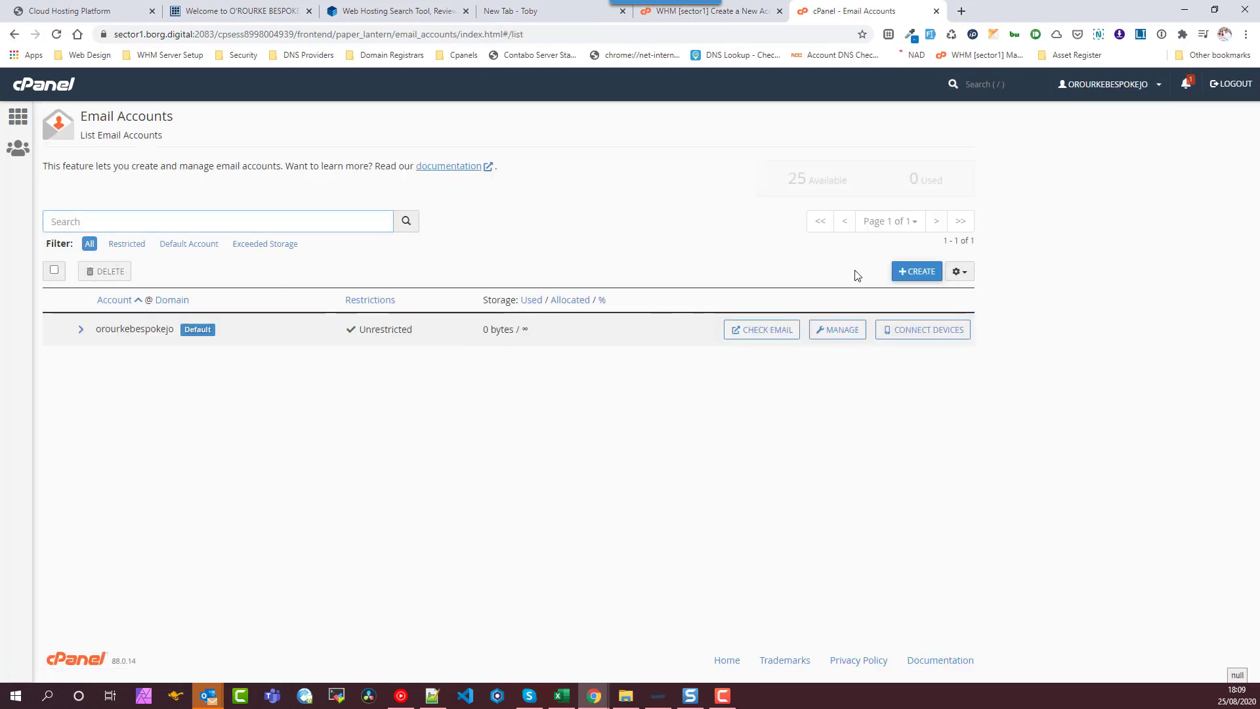
left_click(909, 281)
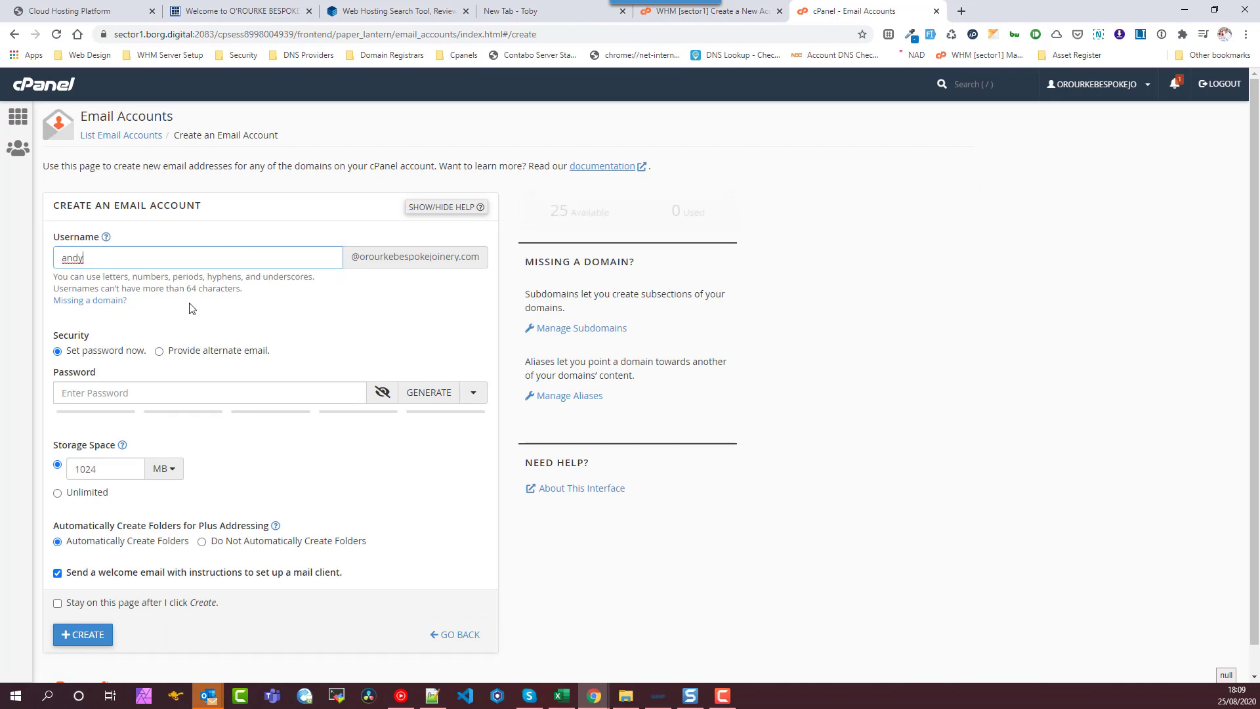
left_click(423, 394)
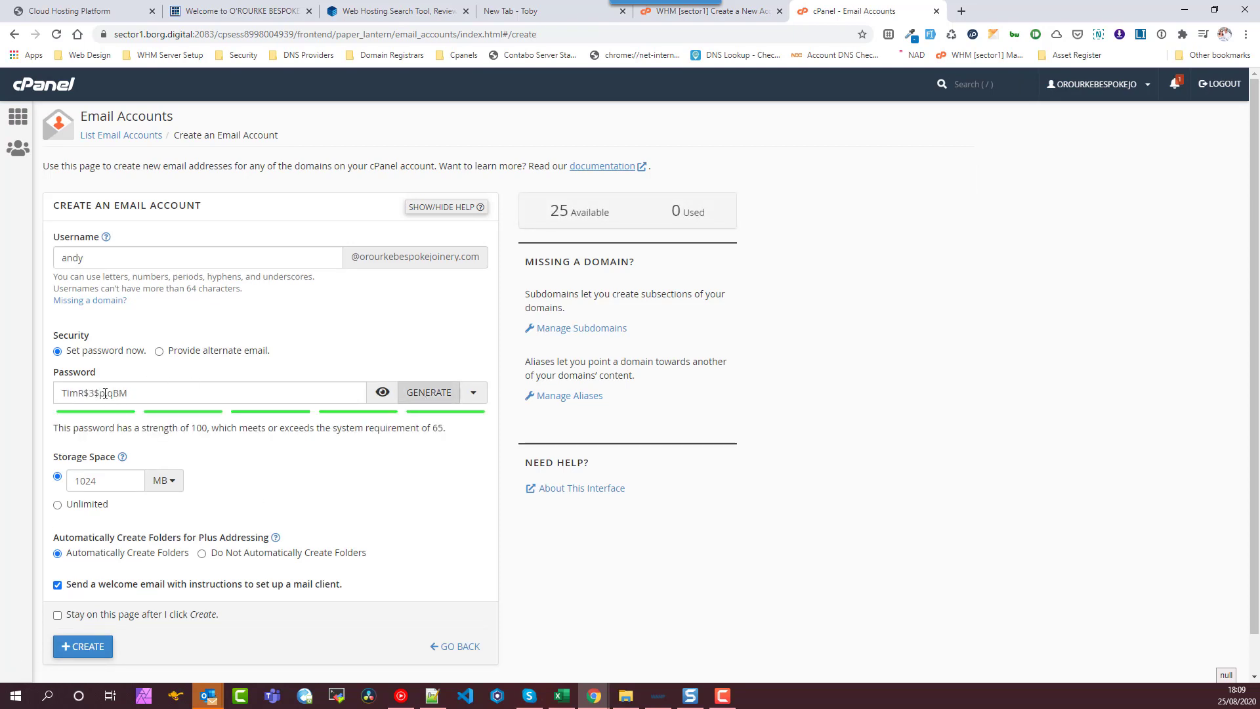
left_click(82, 650)
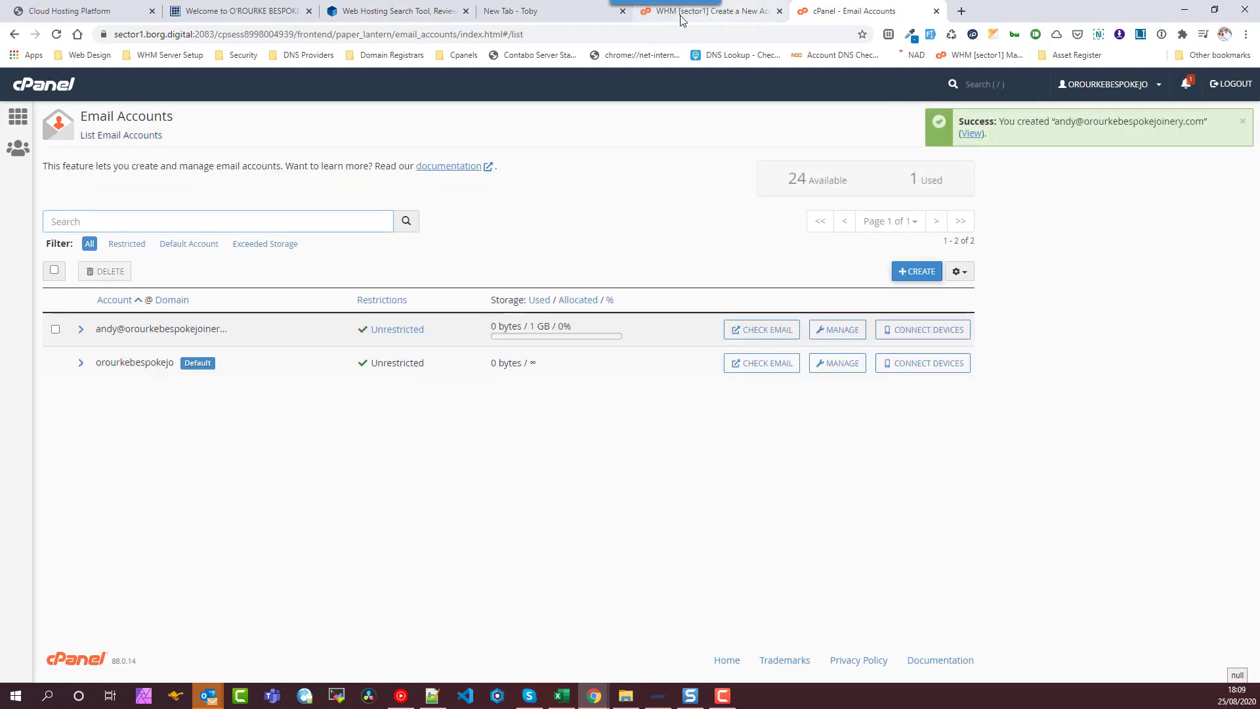
left_click(240, 11)
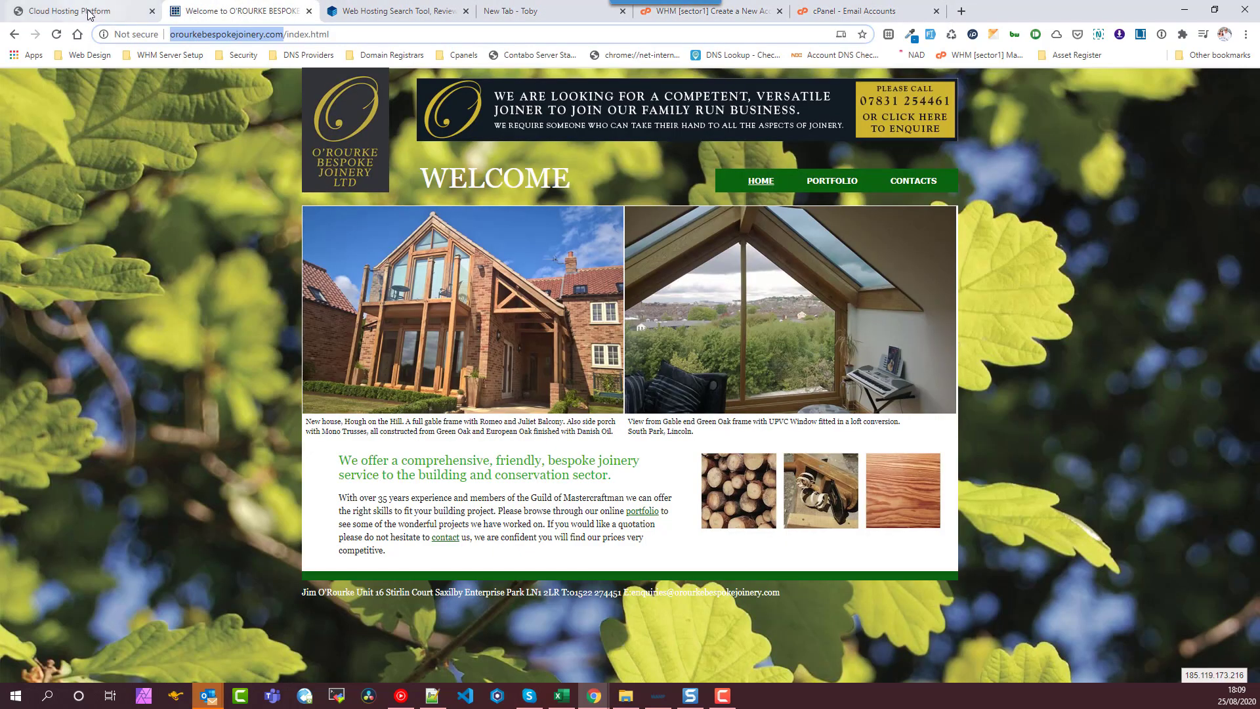
left_click_drag(90, 14, 713, 19)
double_click(191, 407)
key("ctrl+c")
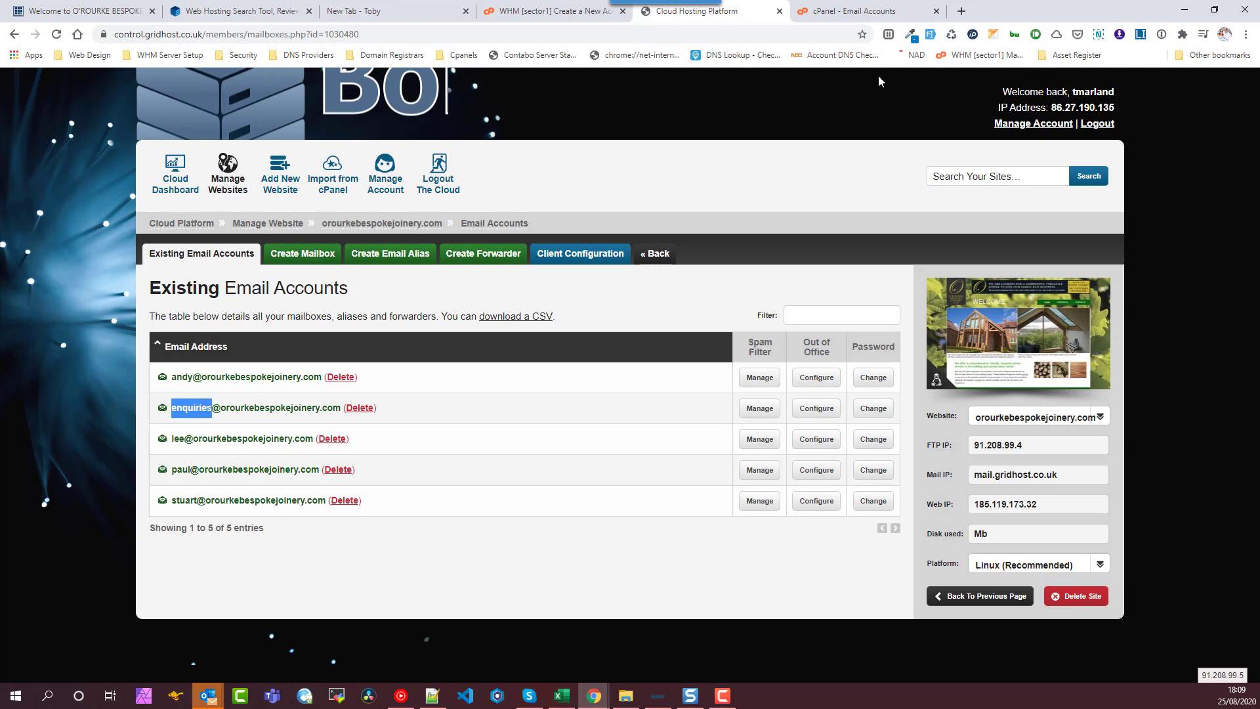
left_click(872, 14)
left_click(918, 270)
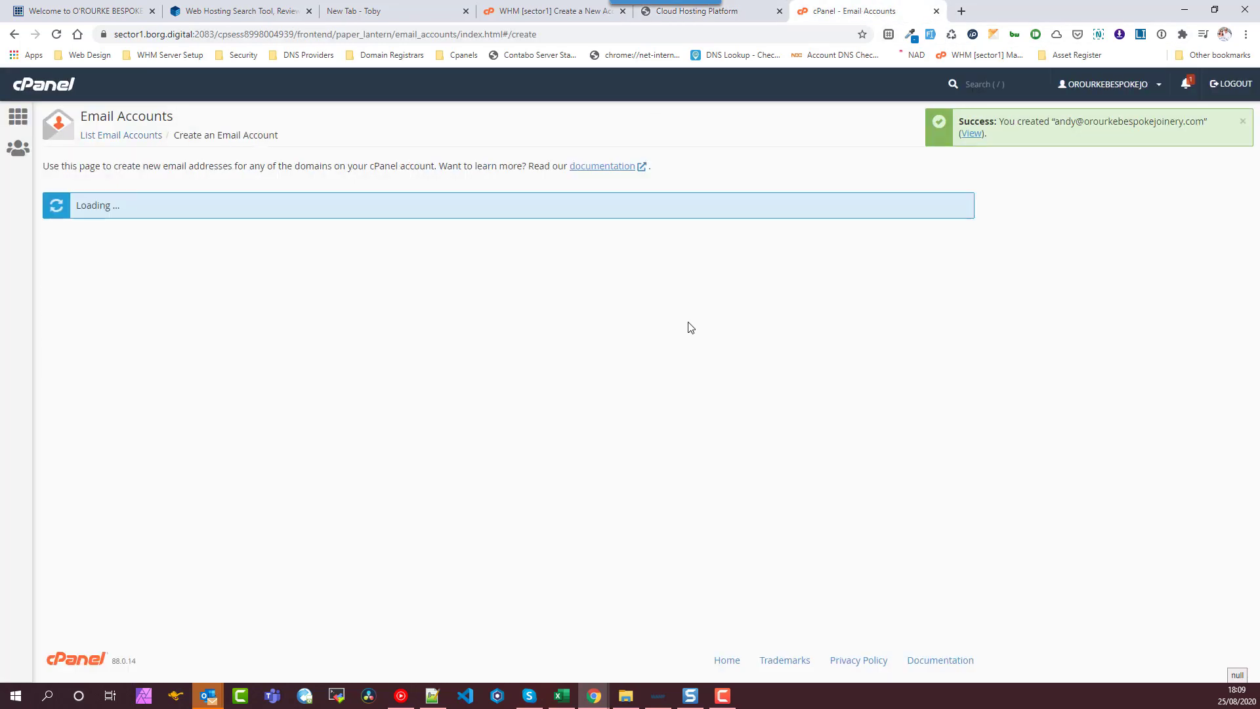
key("ctrl+v")
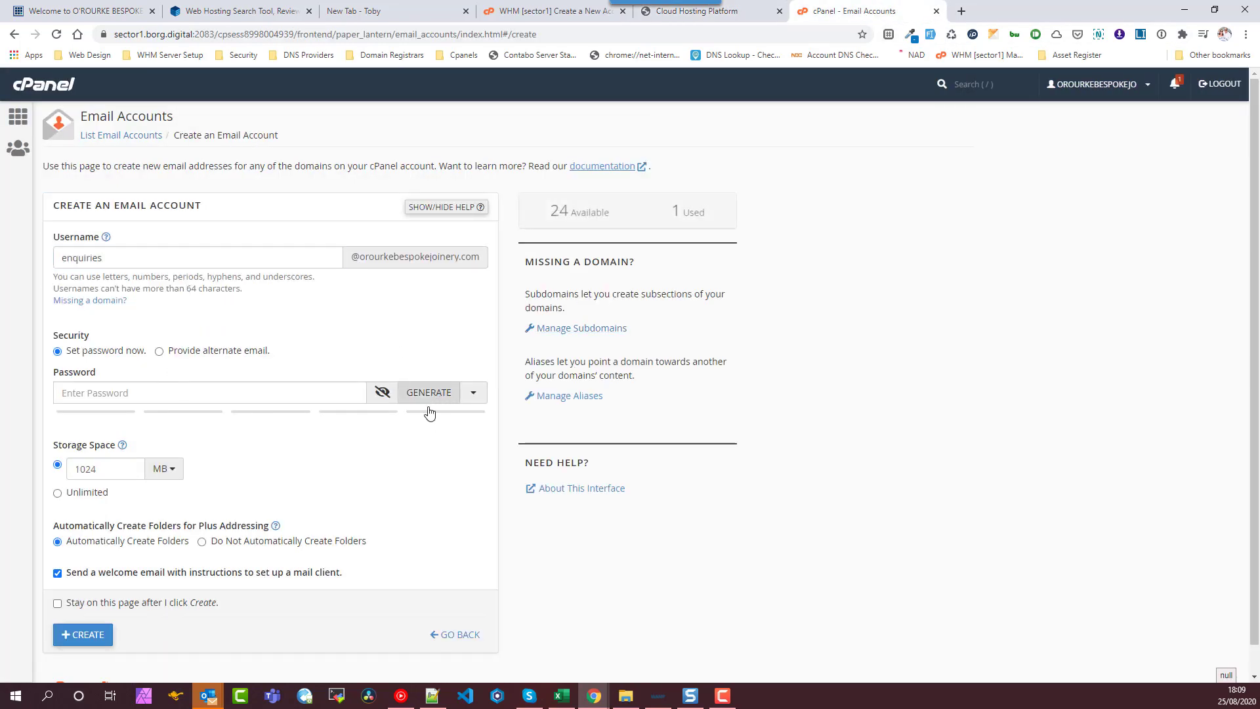
left_click(428, 396)
left_click(57, 615)
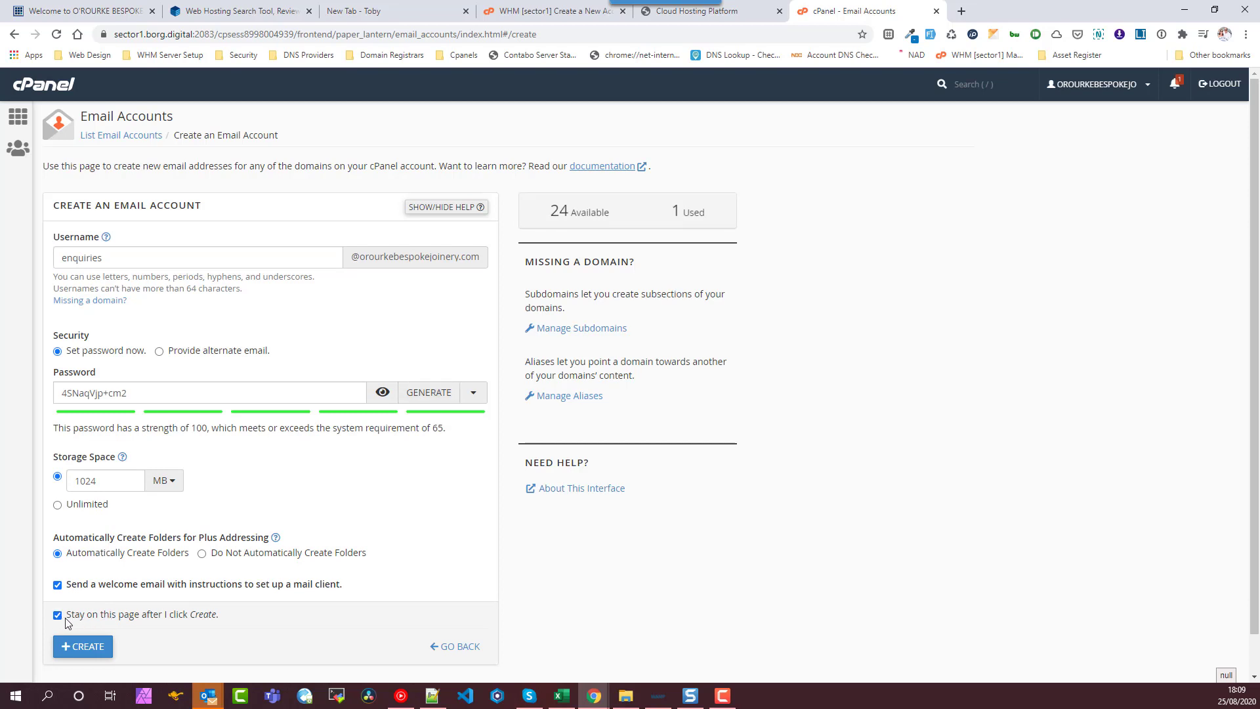
left_click(83, 646)
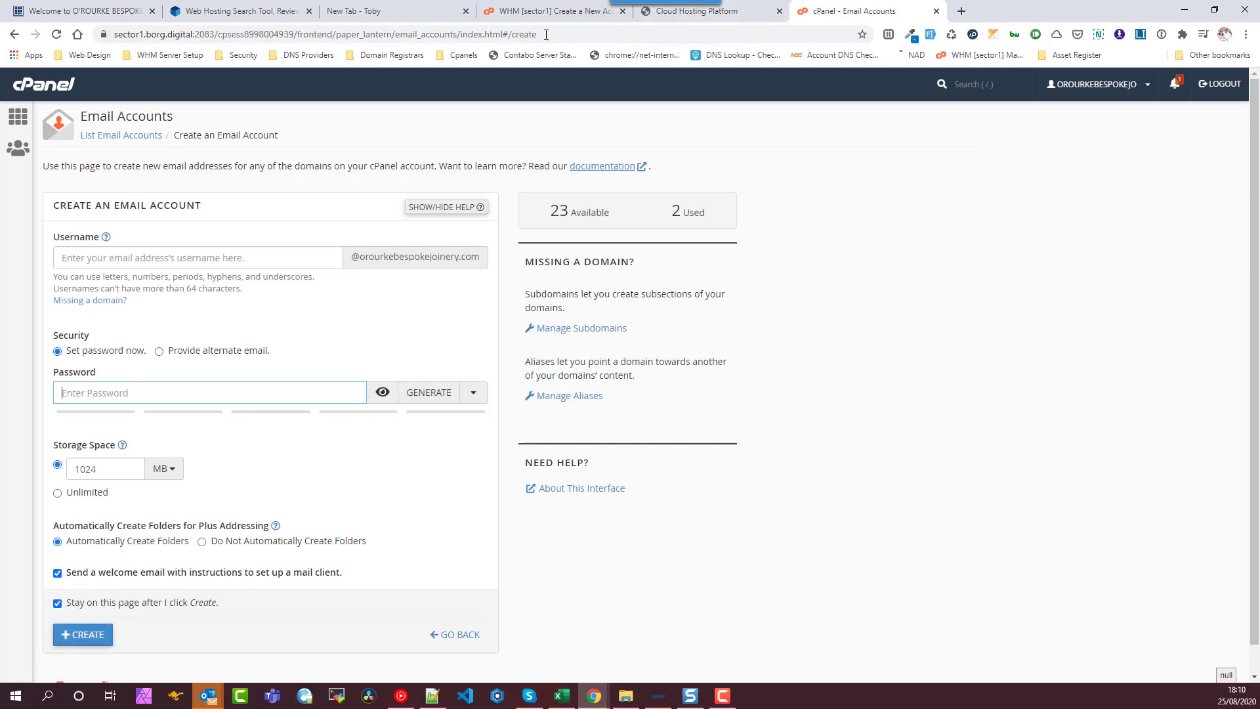
- Recreate the third old-host mailbox with a generated password
left_click(697, 11)
double_click(185, 439)
key("ctrl+c")
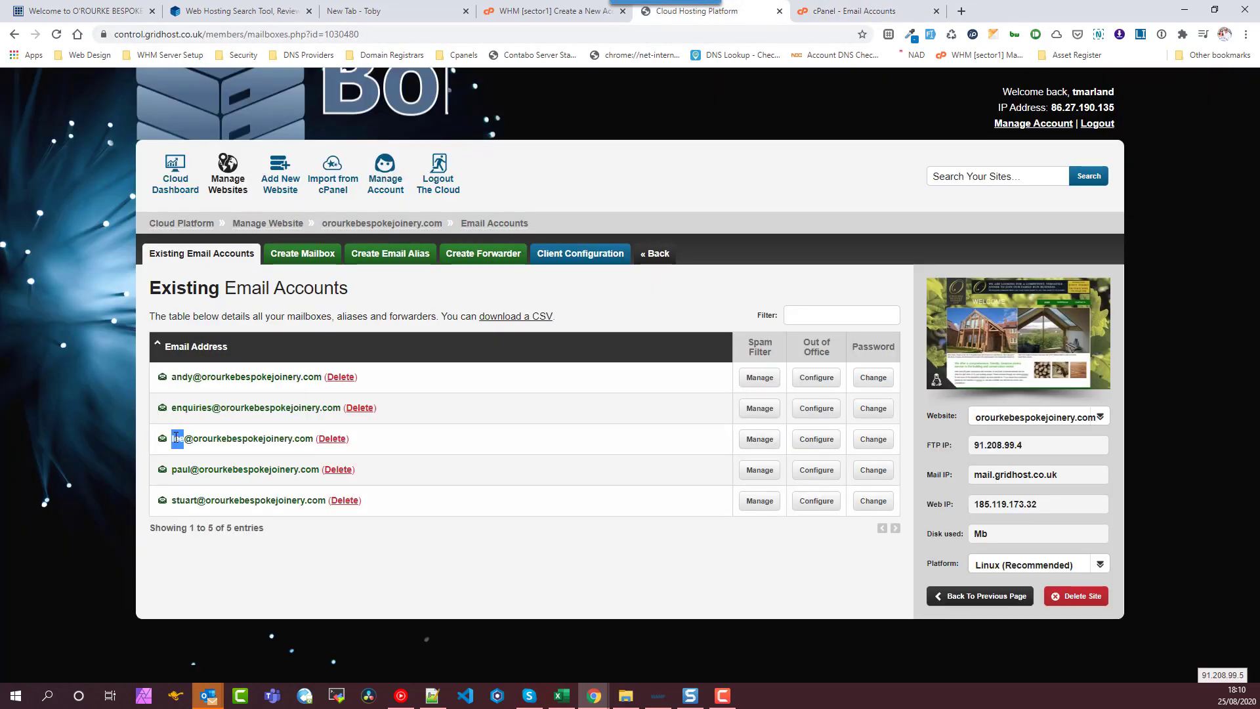
left_click(837, 13)
left_click(149, 258)
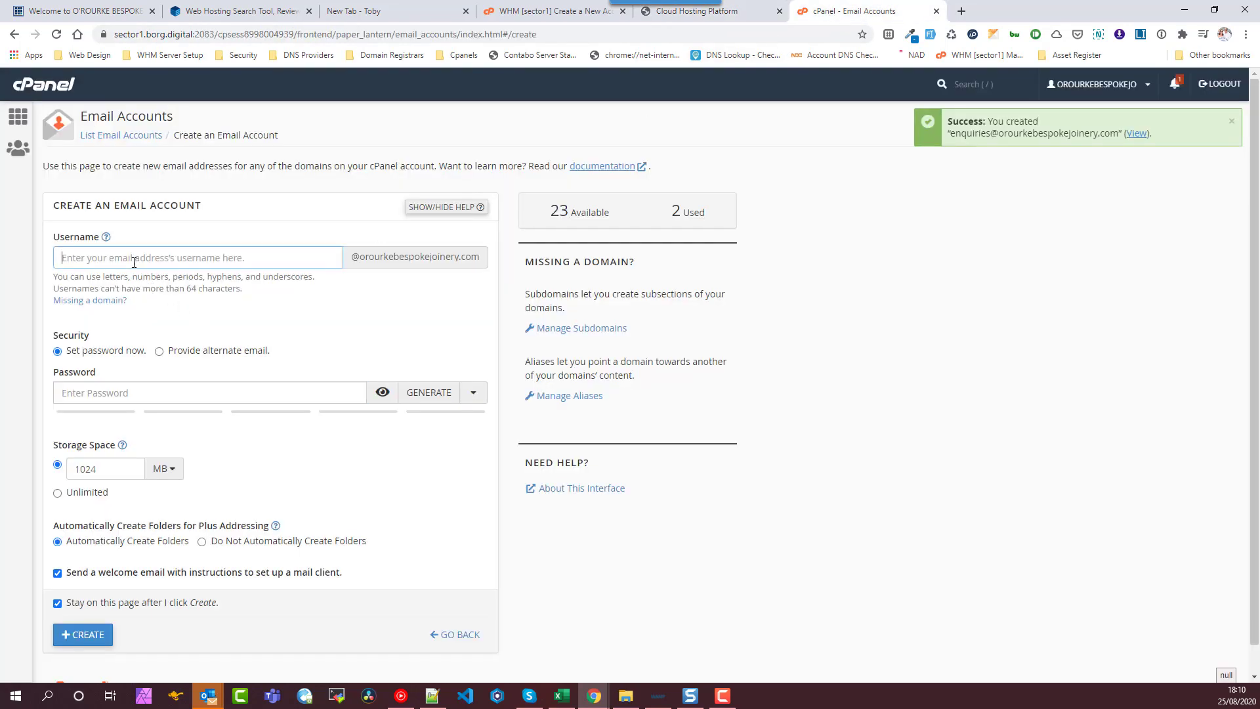
key("ctrl+v")
left_click(429, 393)
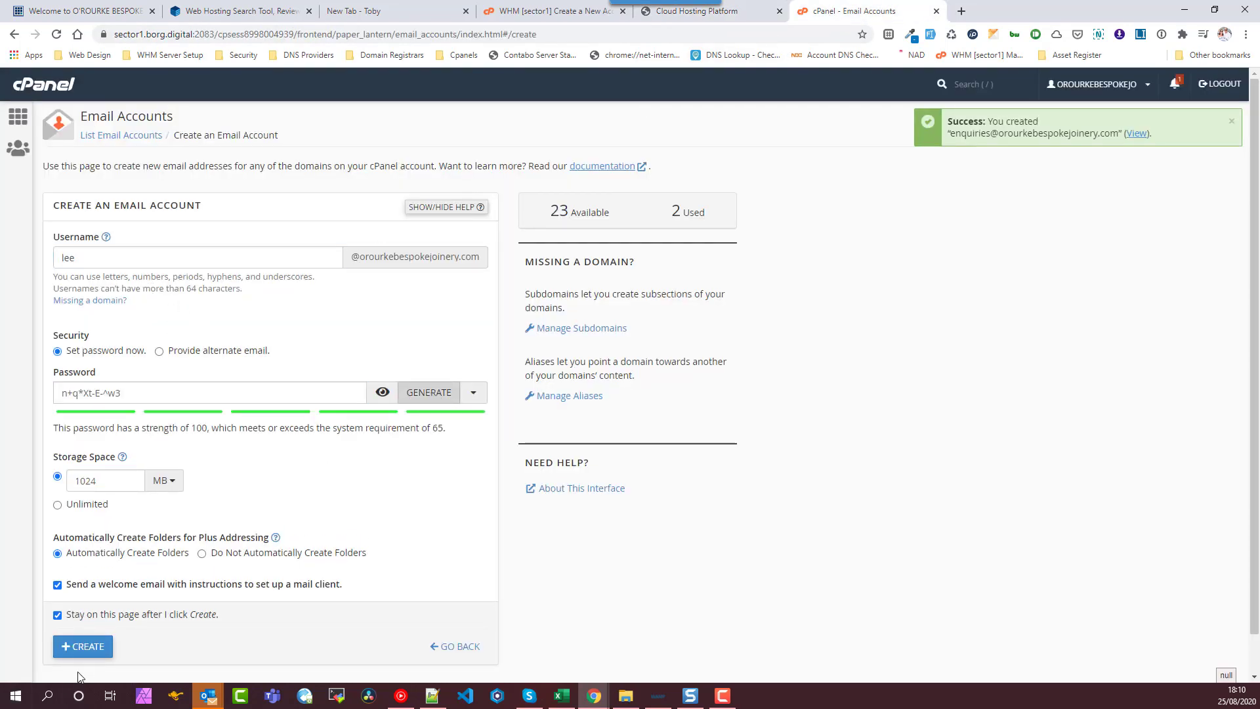
left_click(82, 646)
- Recreate the fourth old-host mailbox with a generated password
left_click(697, 11)
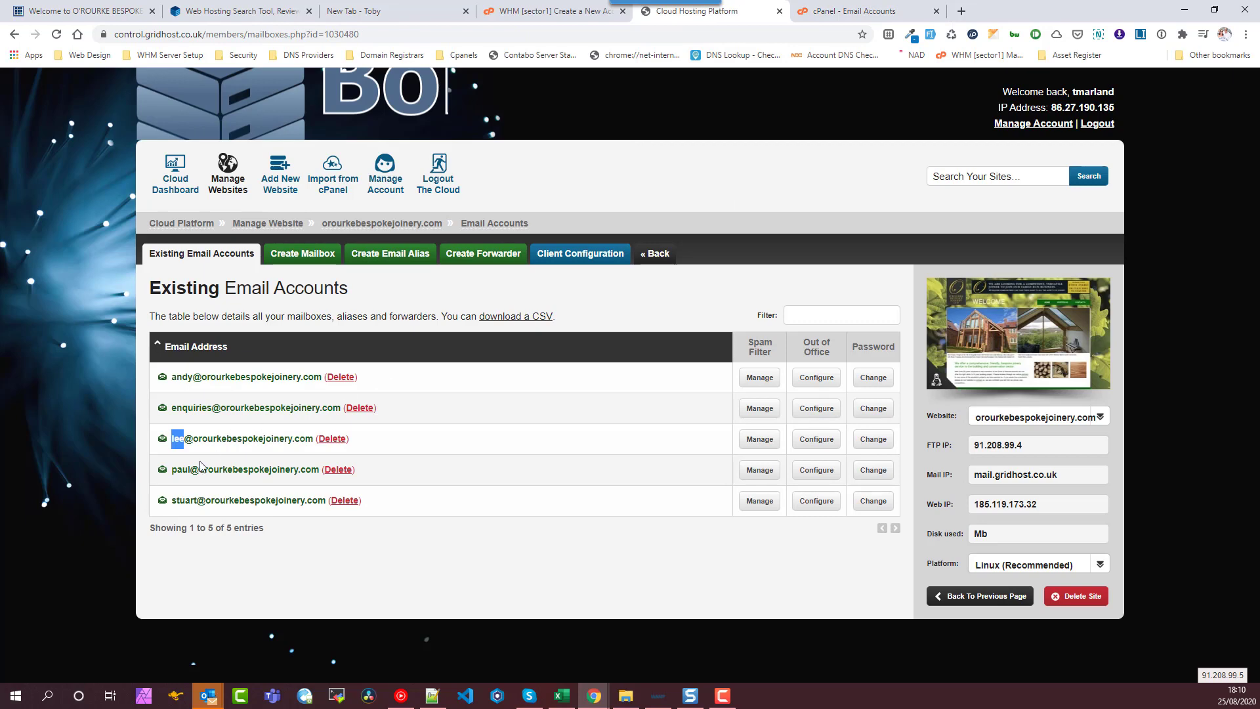
double_click(180, 470)
key("ctrl+c")
left_click(883, 15)
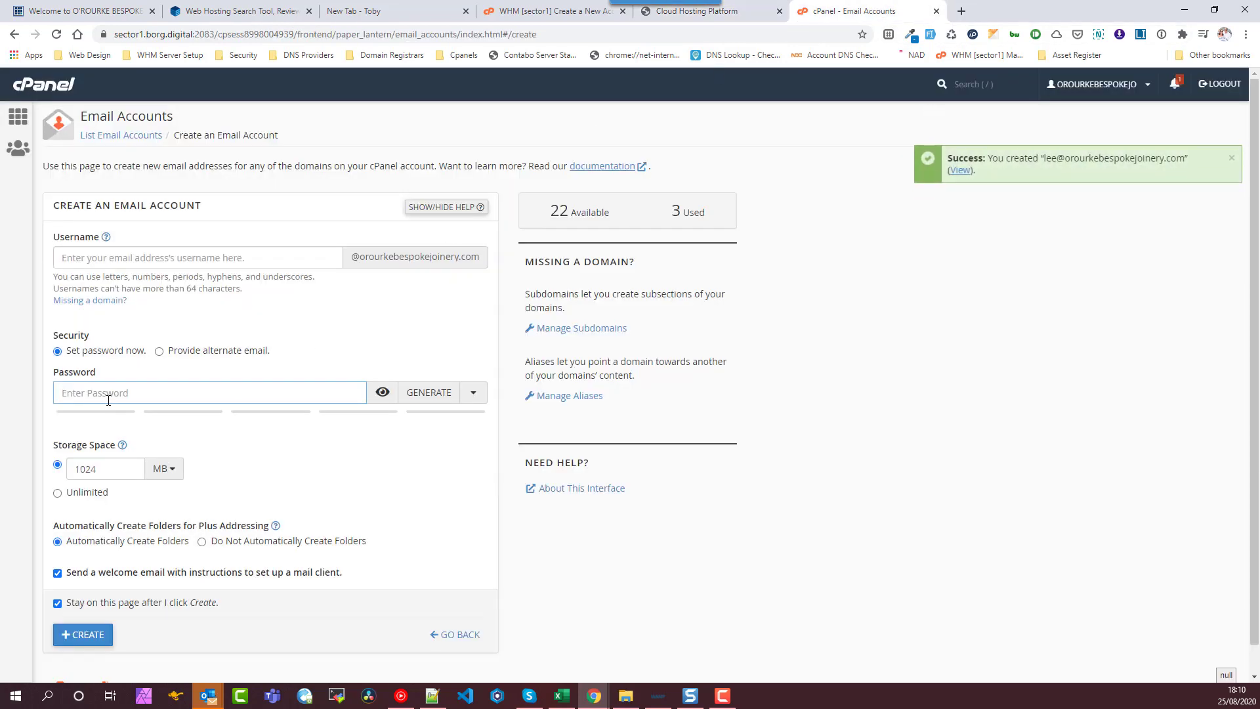
left_click(119, 262)
key("ctrl+v")
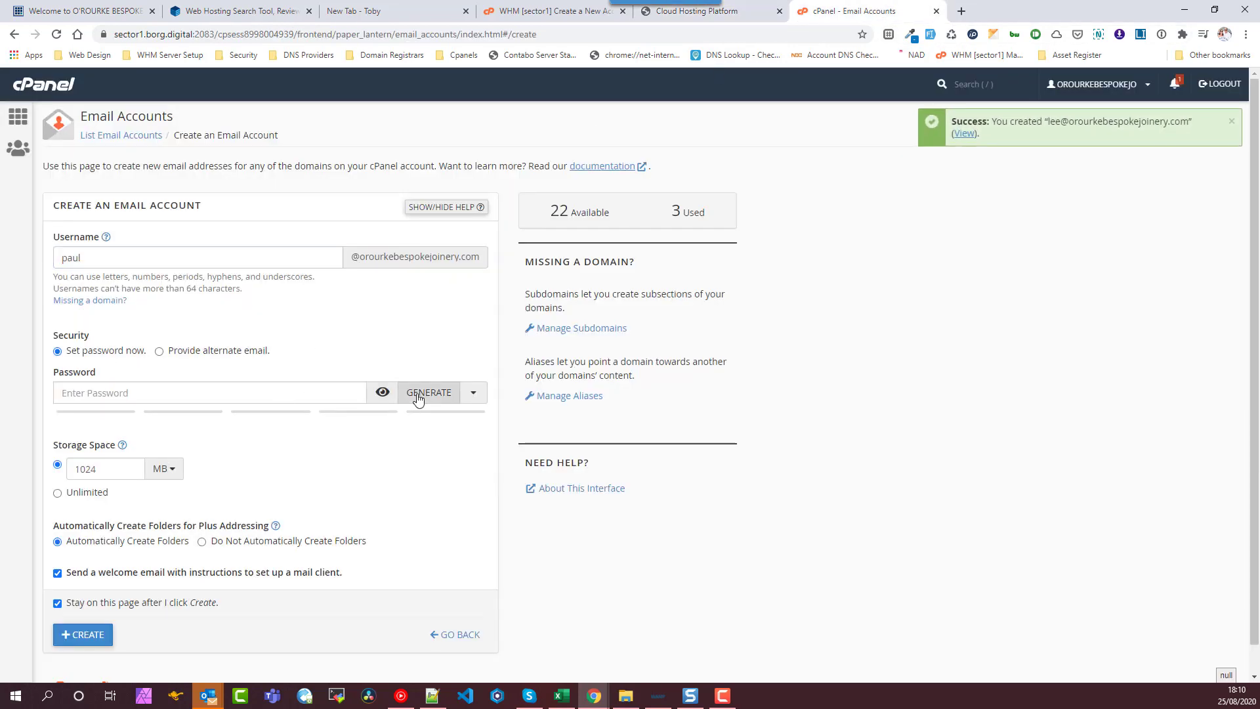
left_click(416, 392)
left_click(84, 647)
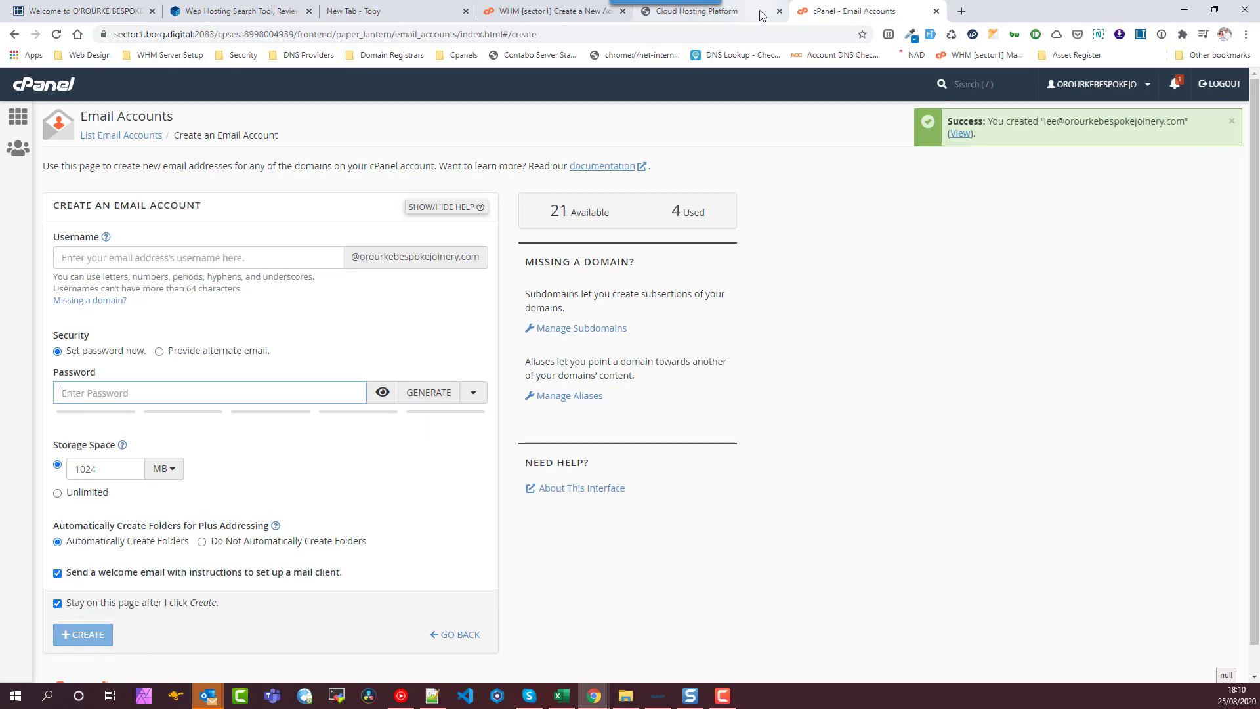
- Recreate the last old-host mailbox and check the old list is fully covered
left_click(762, 13)
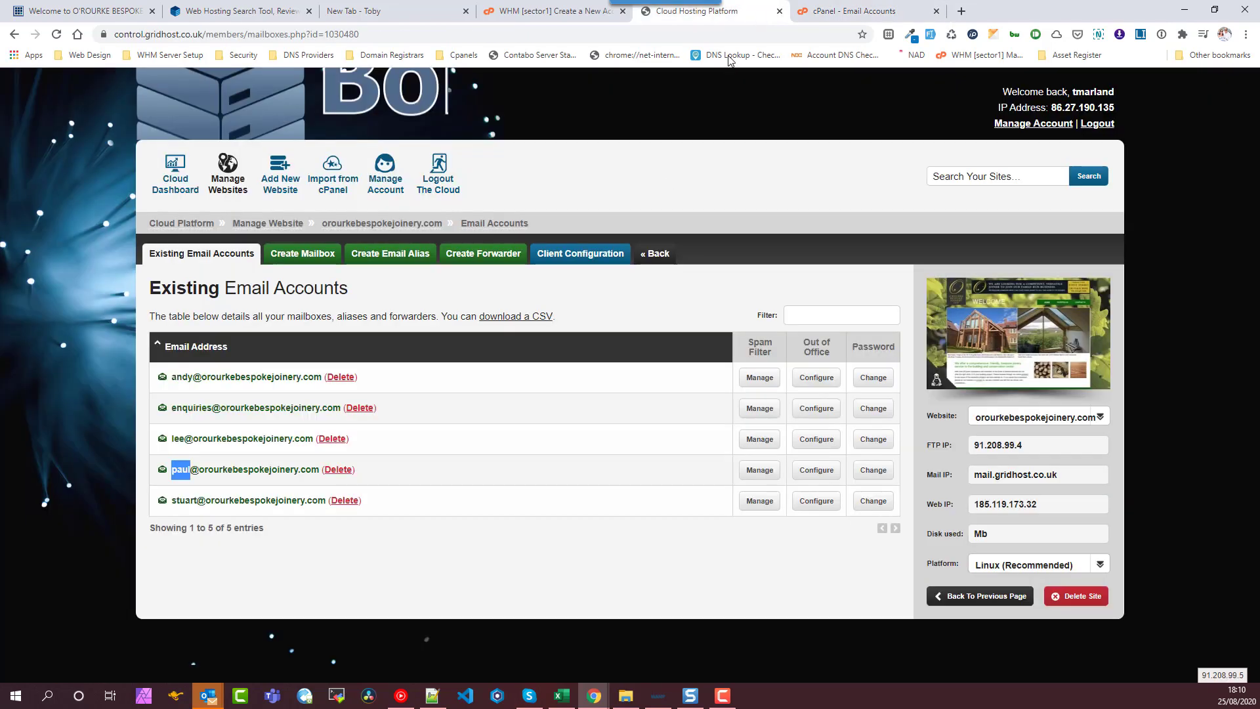
double_click(184, 500)
key("ctrl+c")
left_click(853, 11)
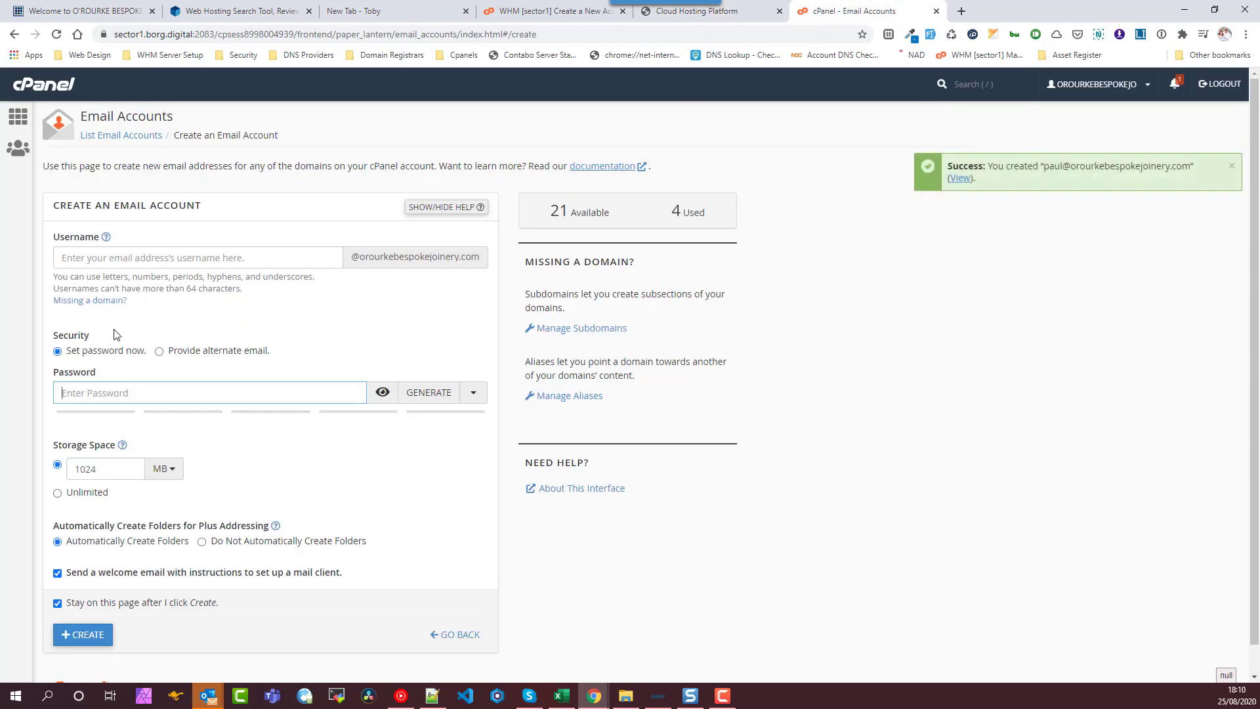
left_click(117, 252)
key("ctrl+v")
left_click(428, 392)
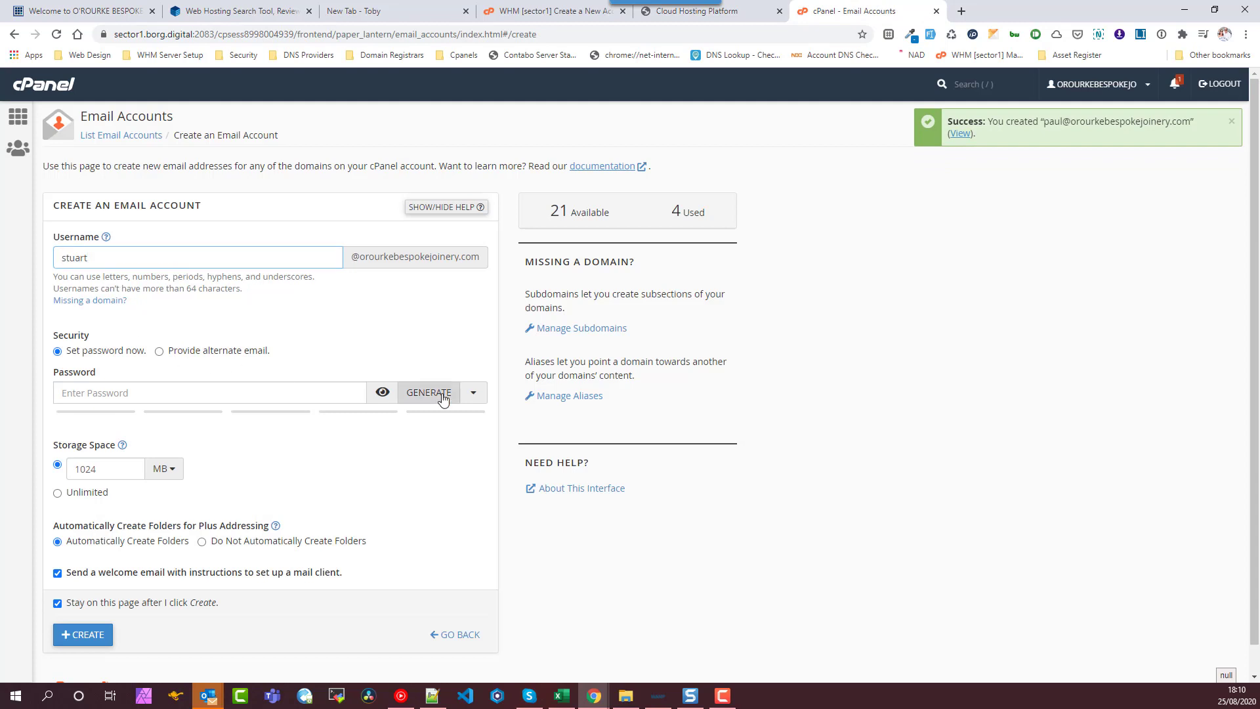
left_click(83, 647)
left_click(767, 19)
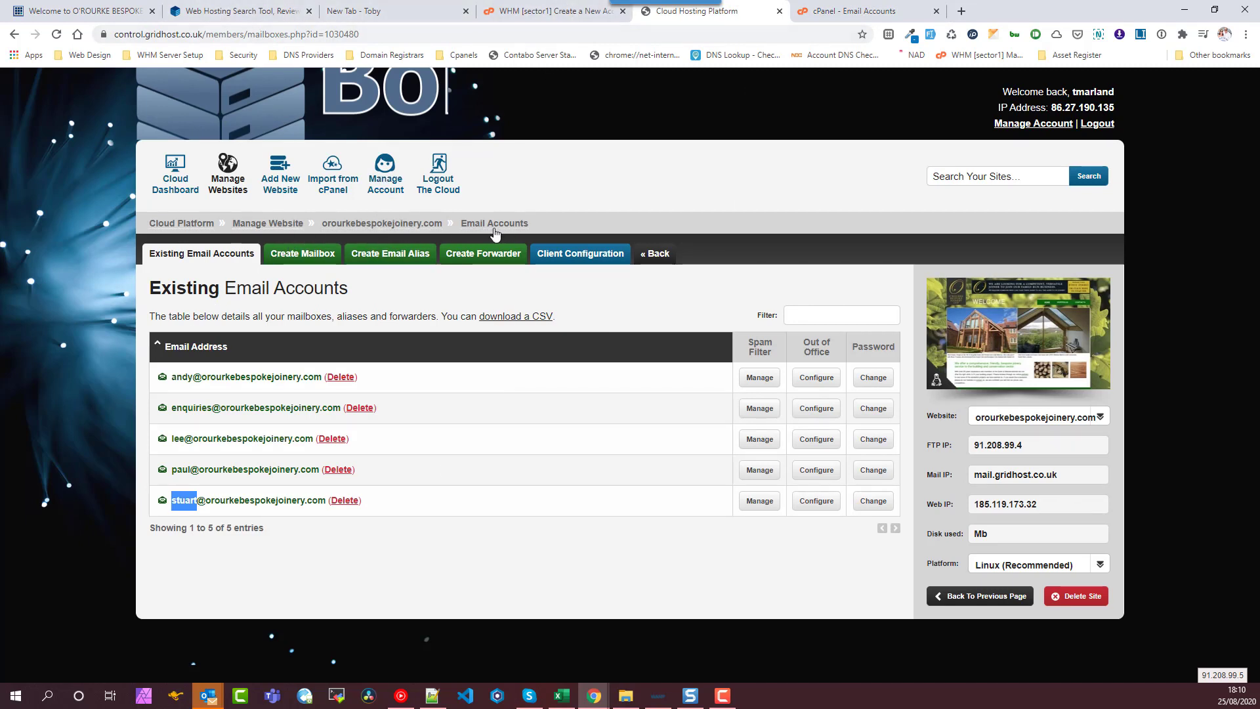
- Open the joinery site's File Manager and browse into public_html, then its cgi-bin folder
left_click(394, 224)
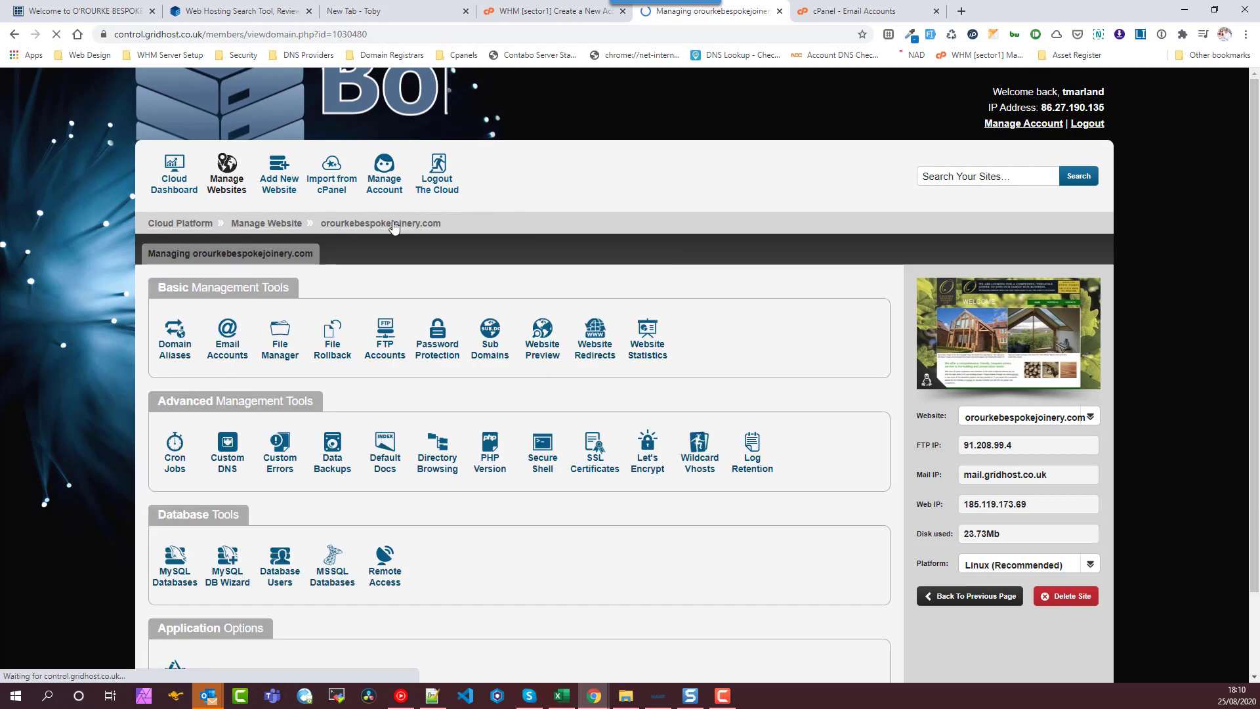
left_click(282, 348)
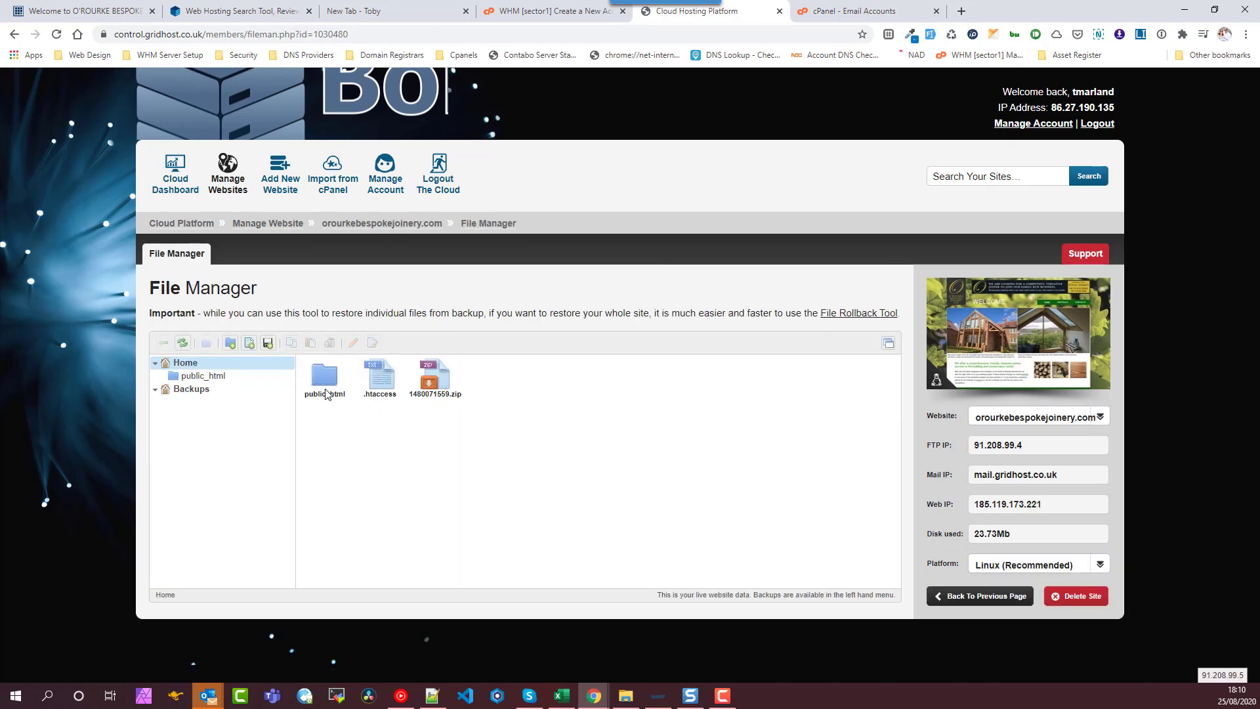
double_click(326, 382)
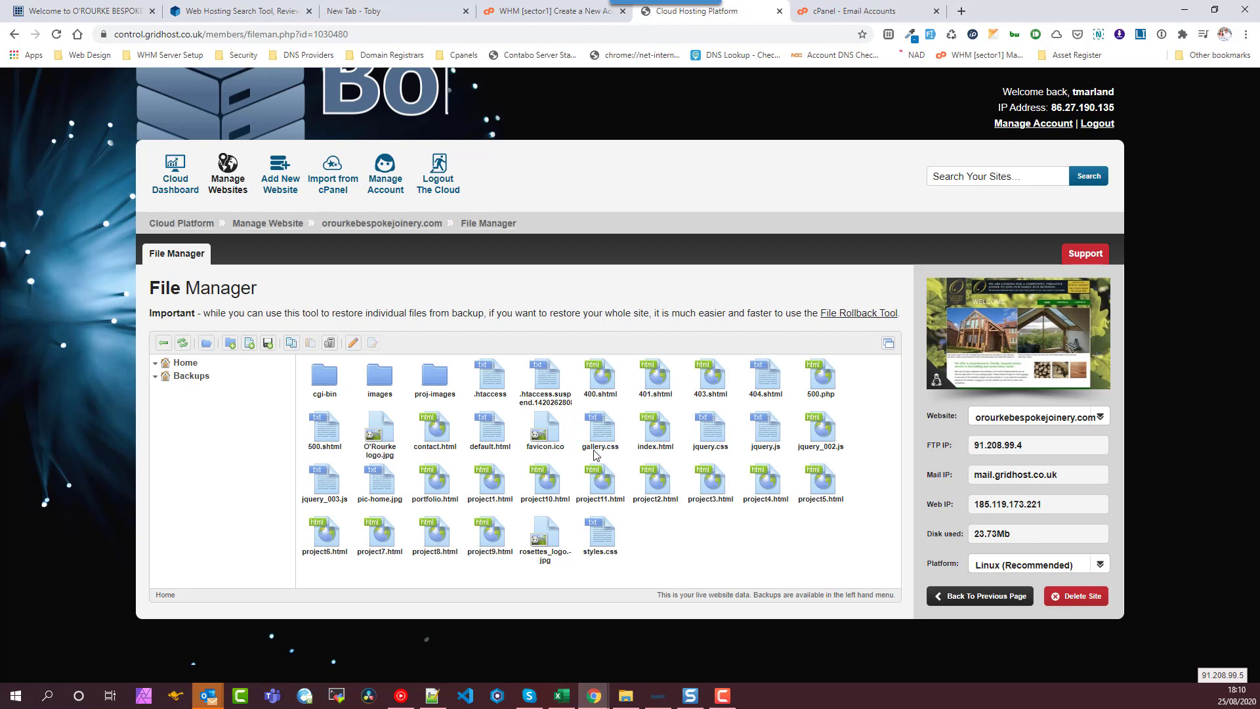
left_click(331, 384)
double_click(328, 384)
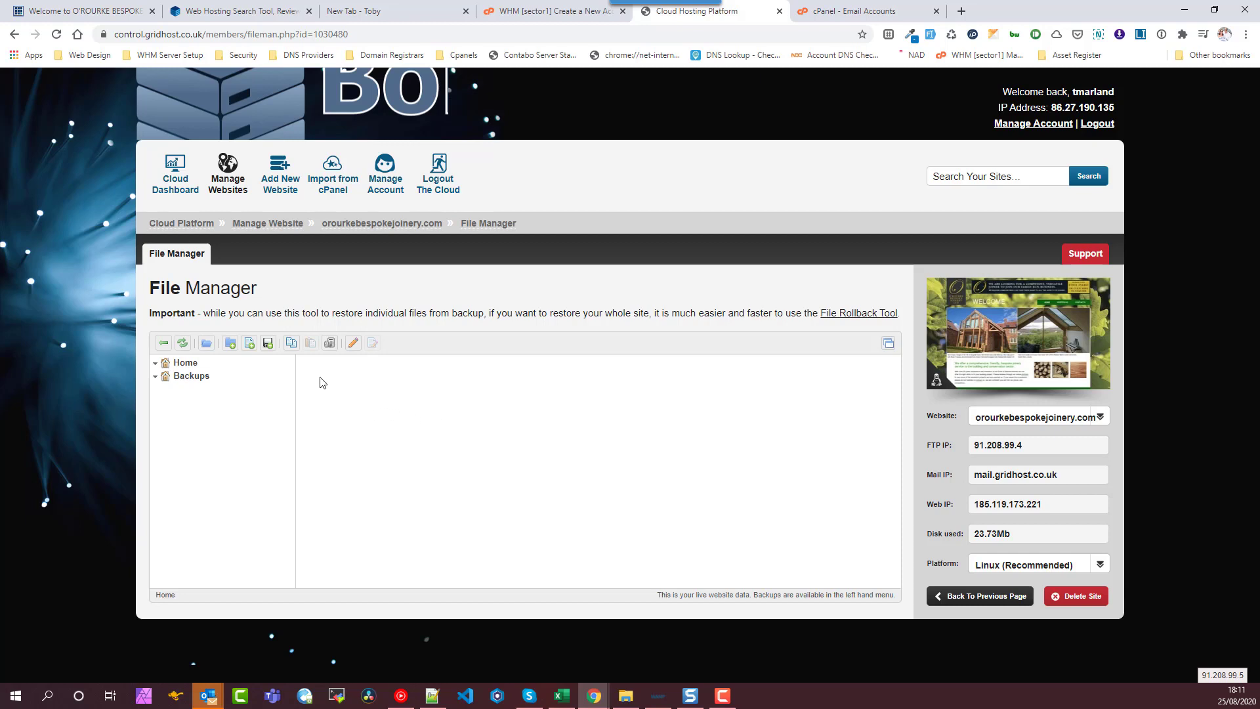
- Select every file and folder in public_html and compress them into a GZIP archive
left_click(164, 342)
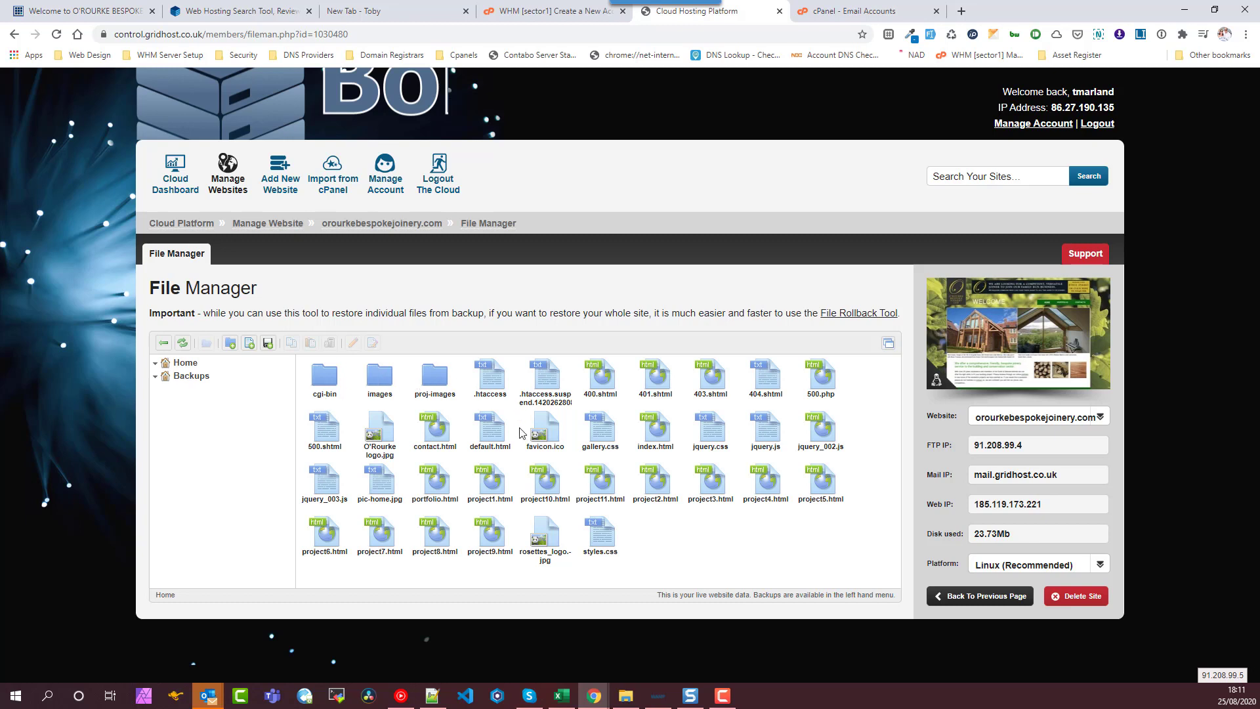
left_click(835, 386)
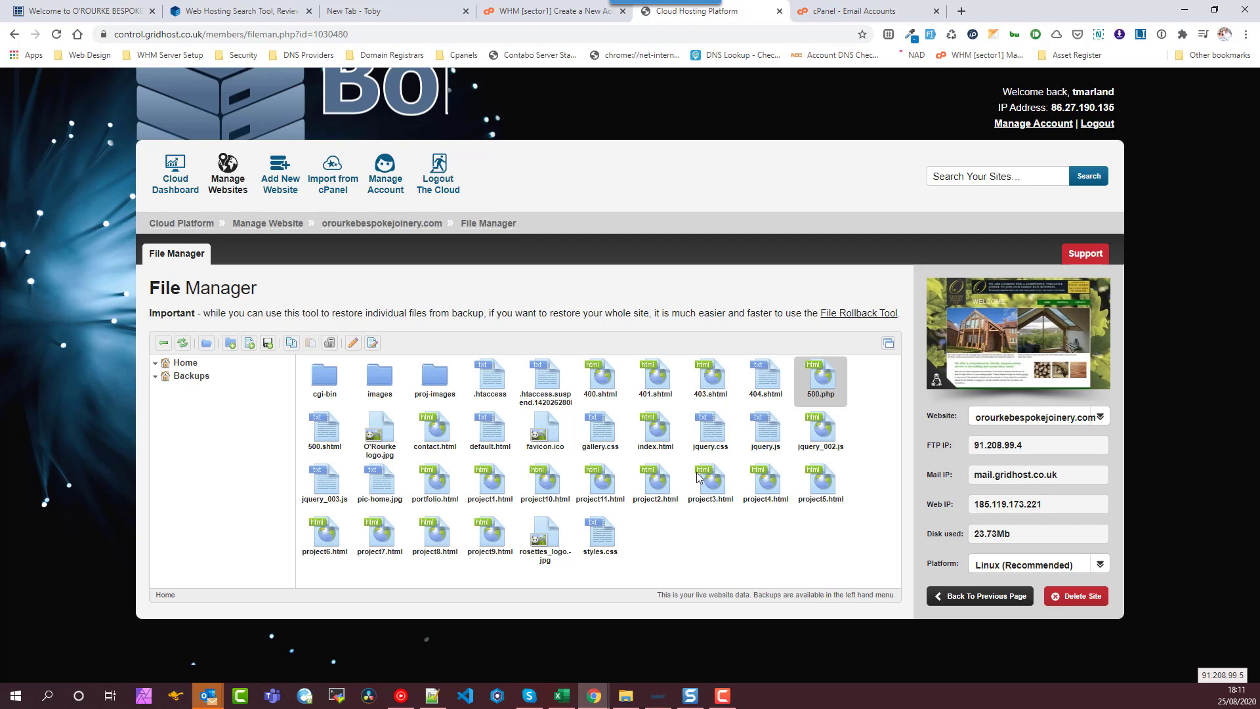
left_click_drag(864, 579, 319, 374)
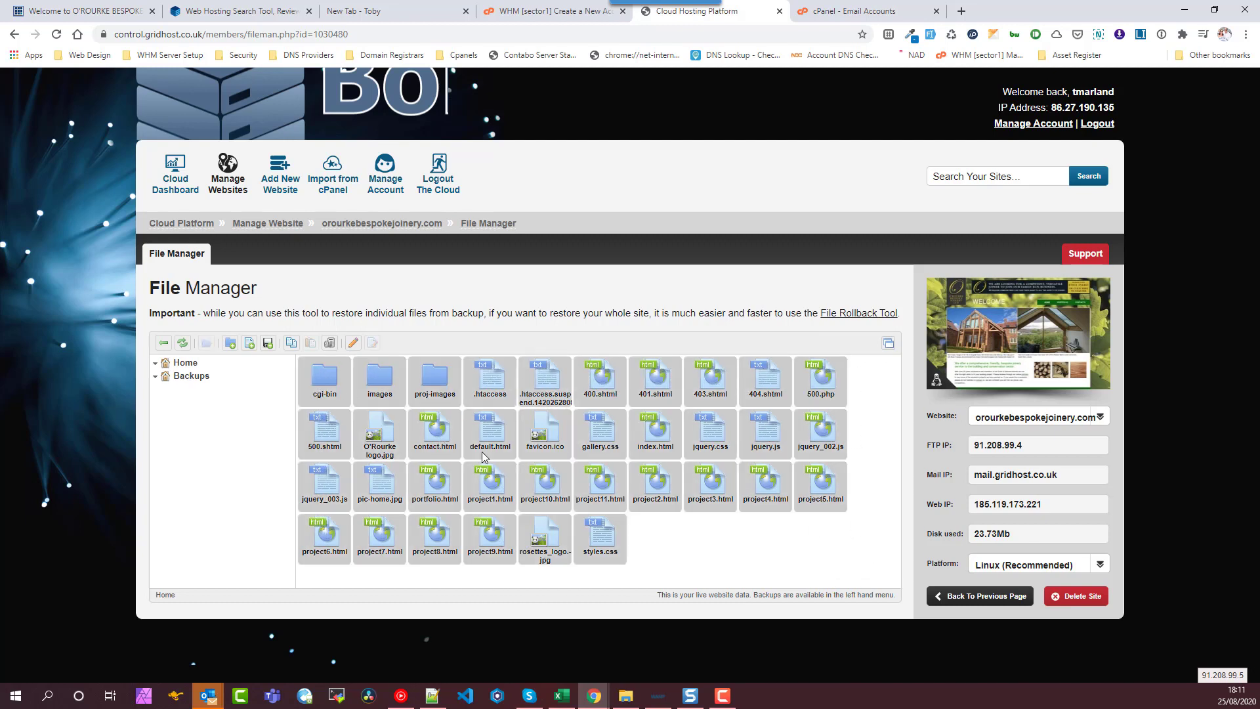
right_click(496, 390)
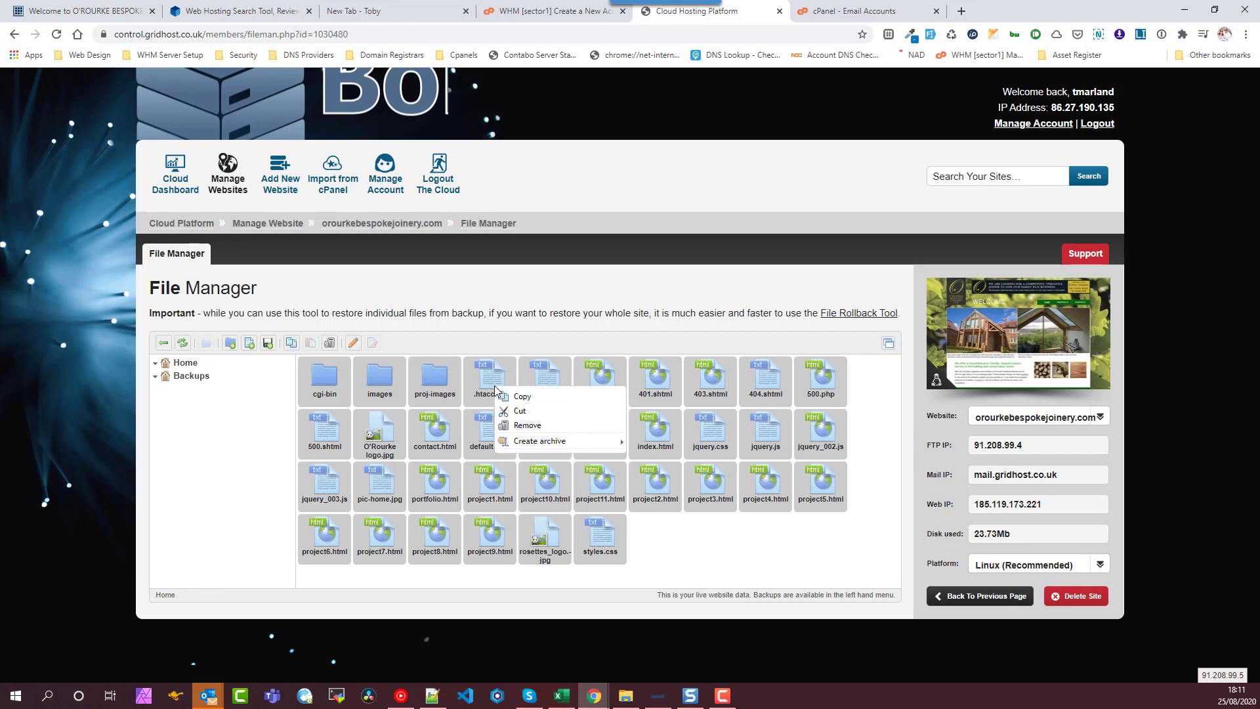
mouse_move(570, 442)
left_click(665, 459)
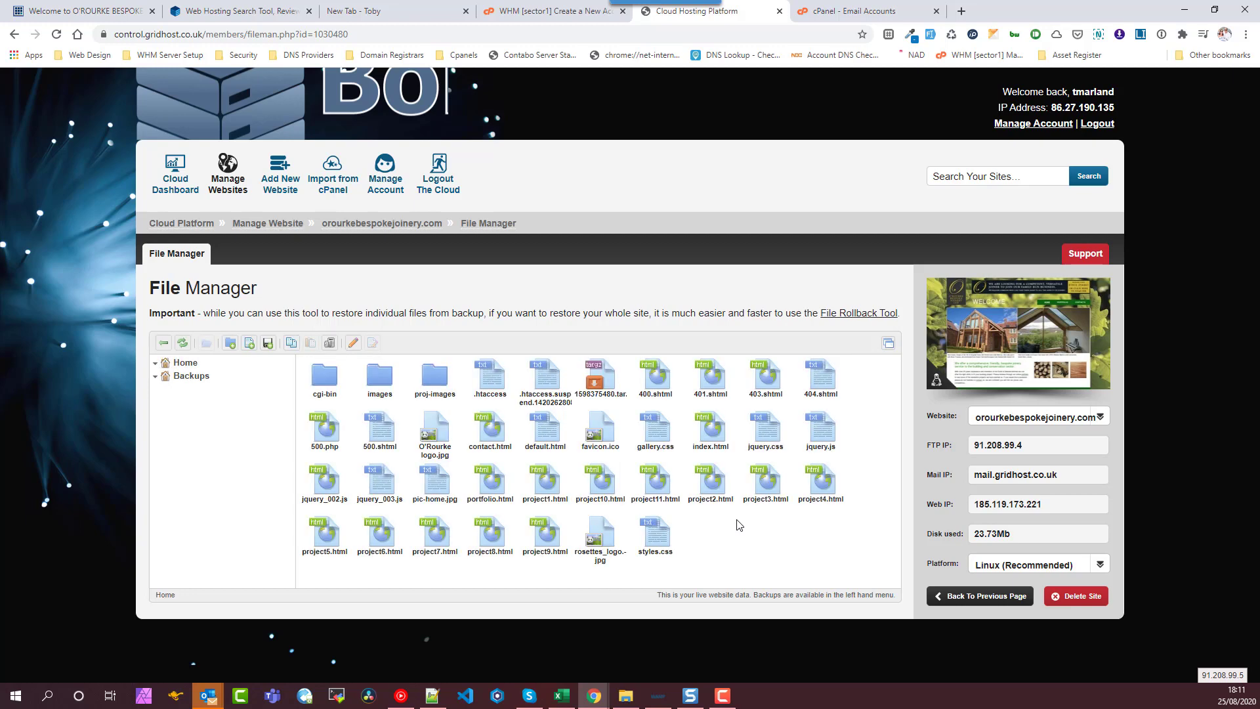
- Put the 1598375480.tar.gz archive's name into edit mode to copy it
left_click(738, 536)
left_click(611, 388)
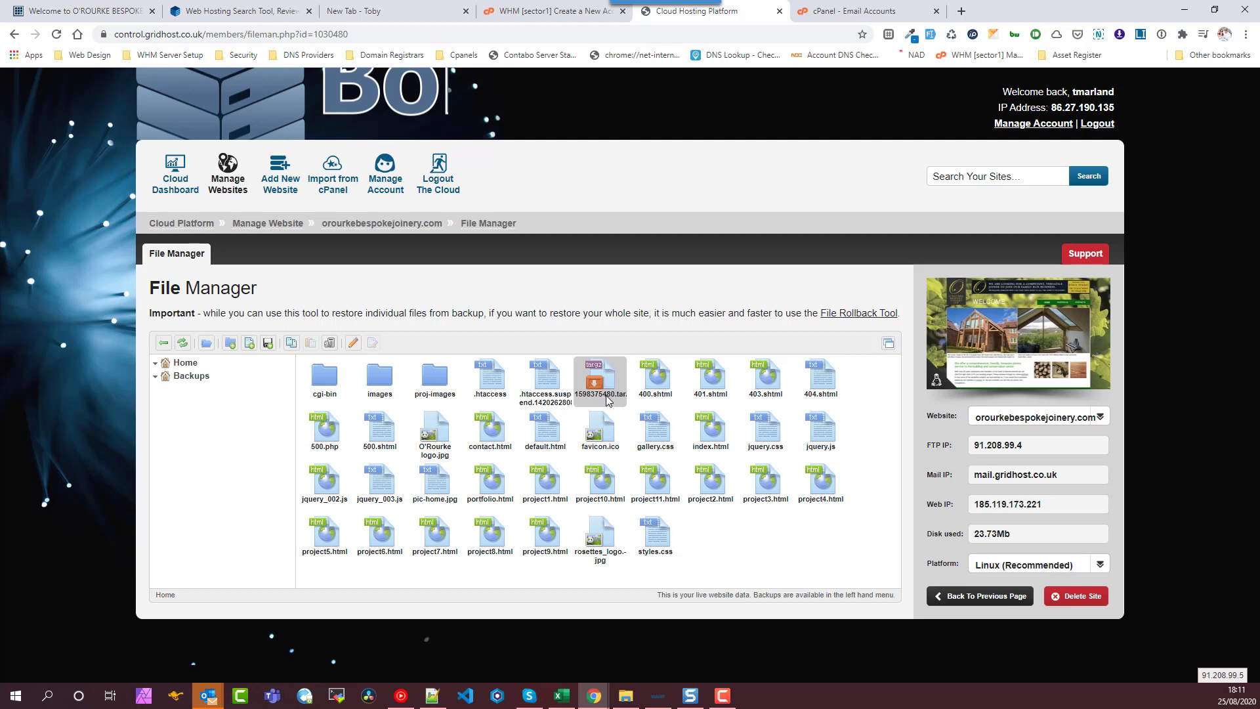
right_click(605, 395)
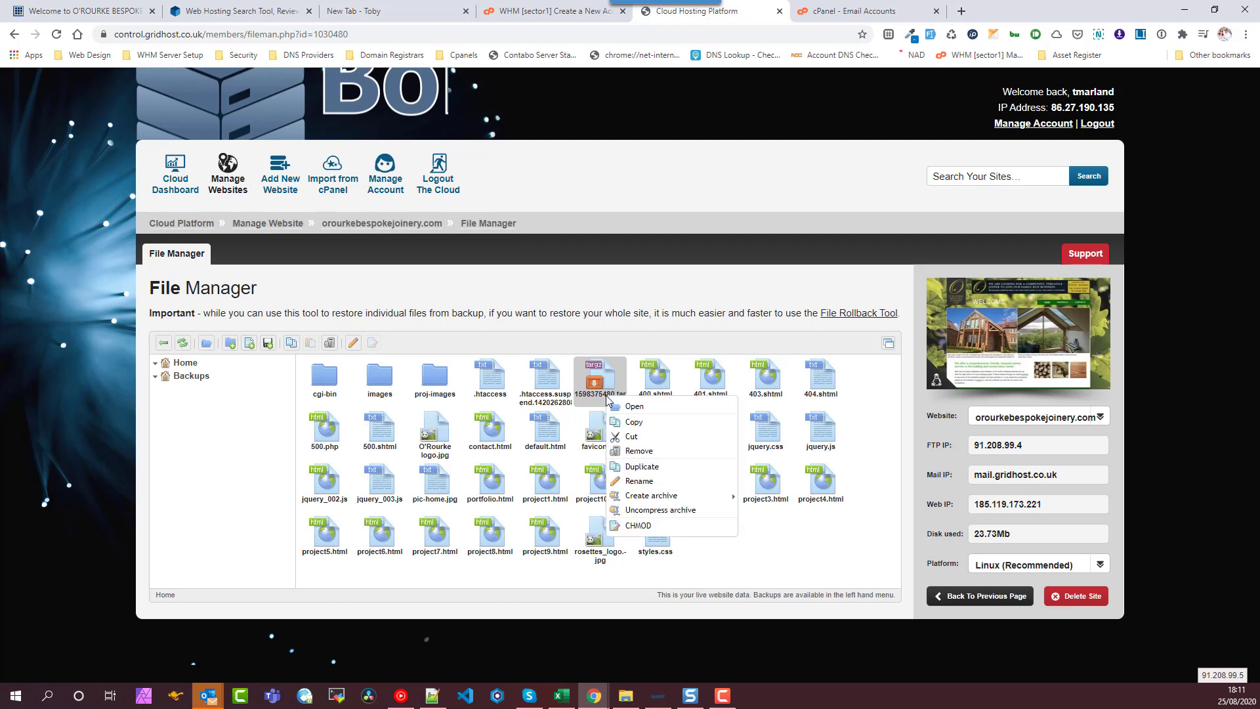
left_click(647, 483)
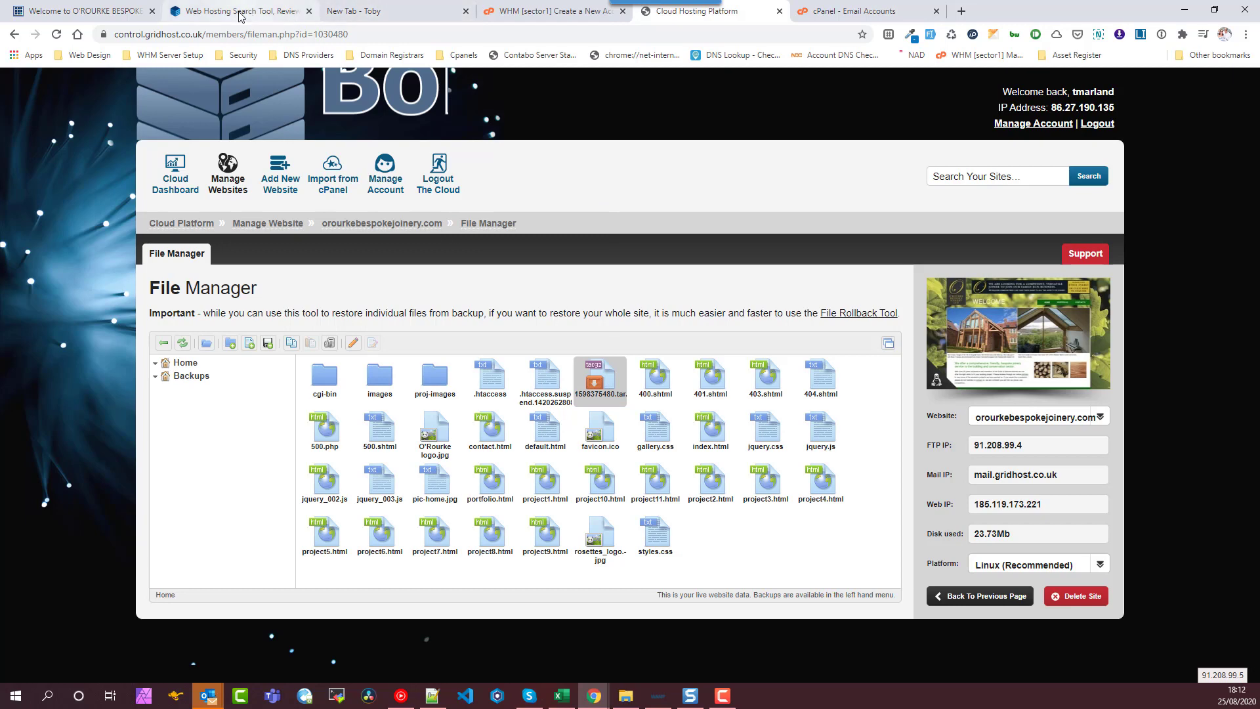
- Download 1598375480.tar.gz from the live orourkebespokejoinery.com site into Downloads
left_click(120, 13)
left_click(341, 36)
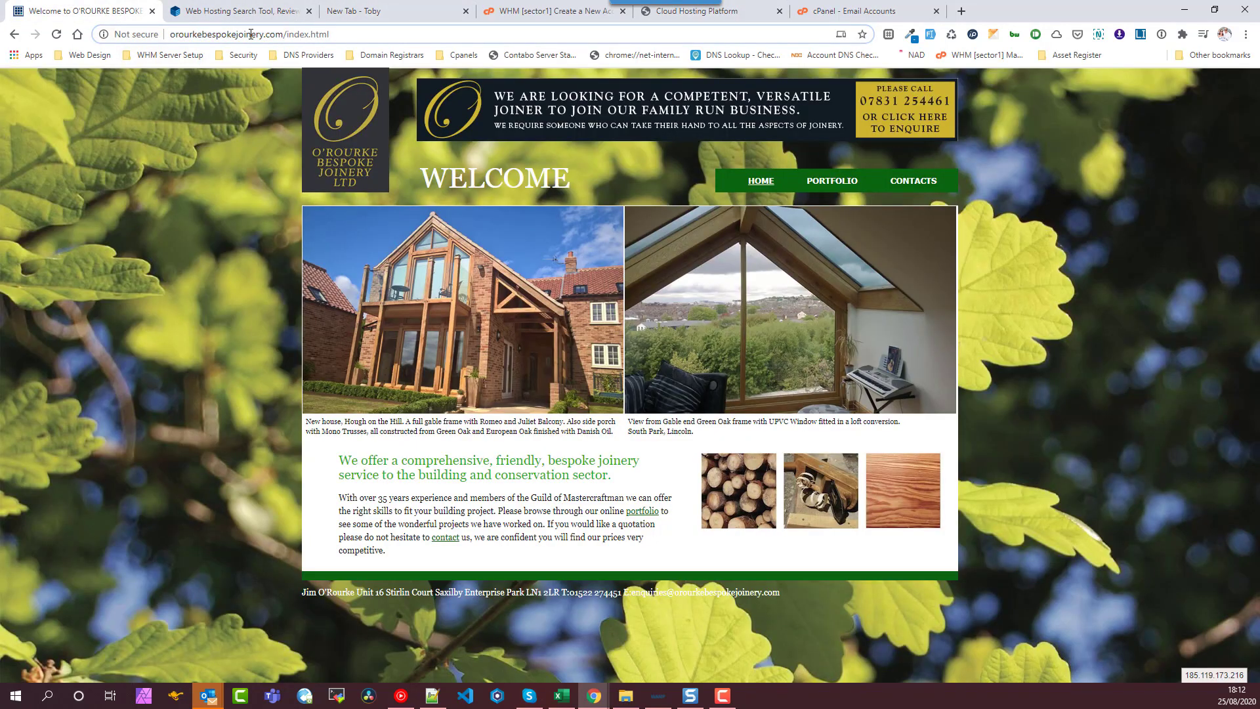
key("shift+End")
key("Delete")
type("1598375480.tar.gz")
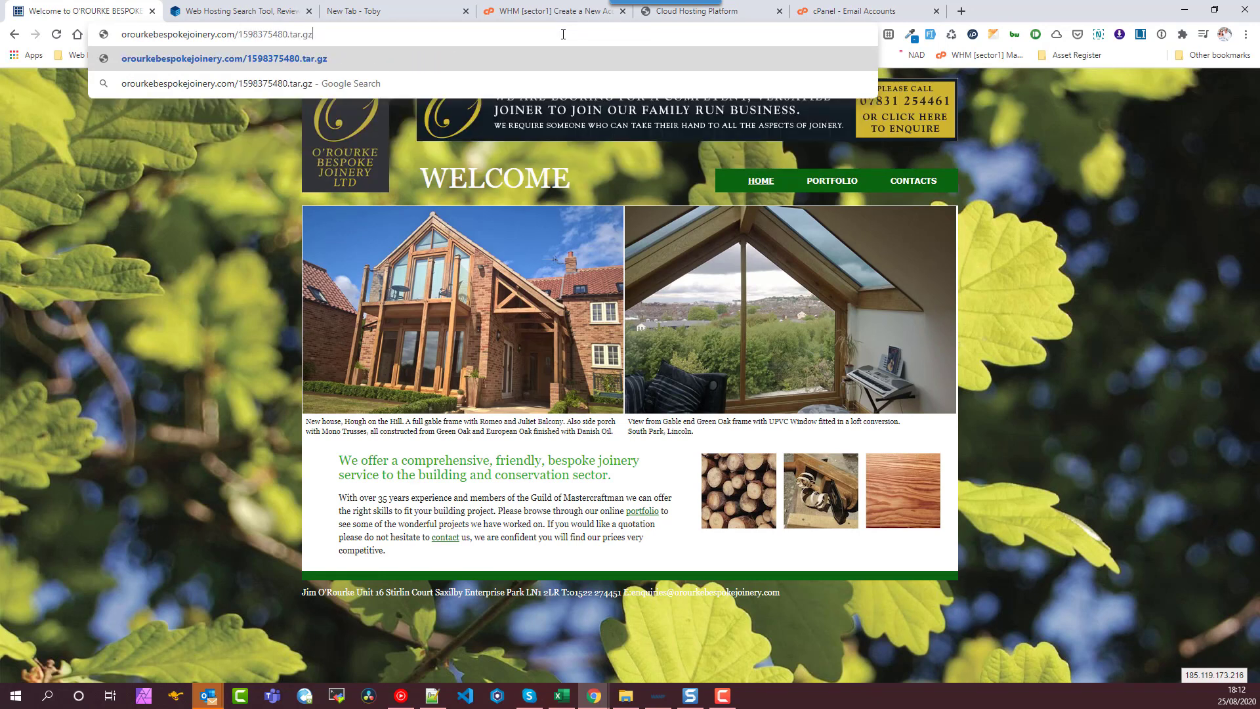
key("Return")
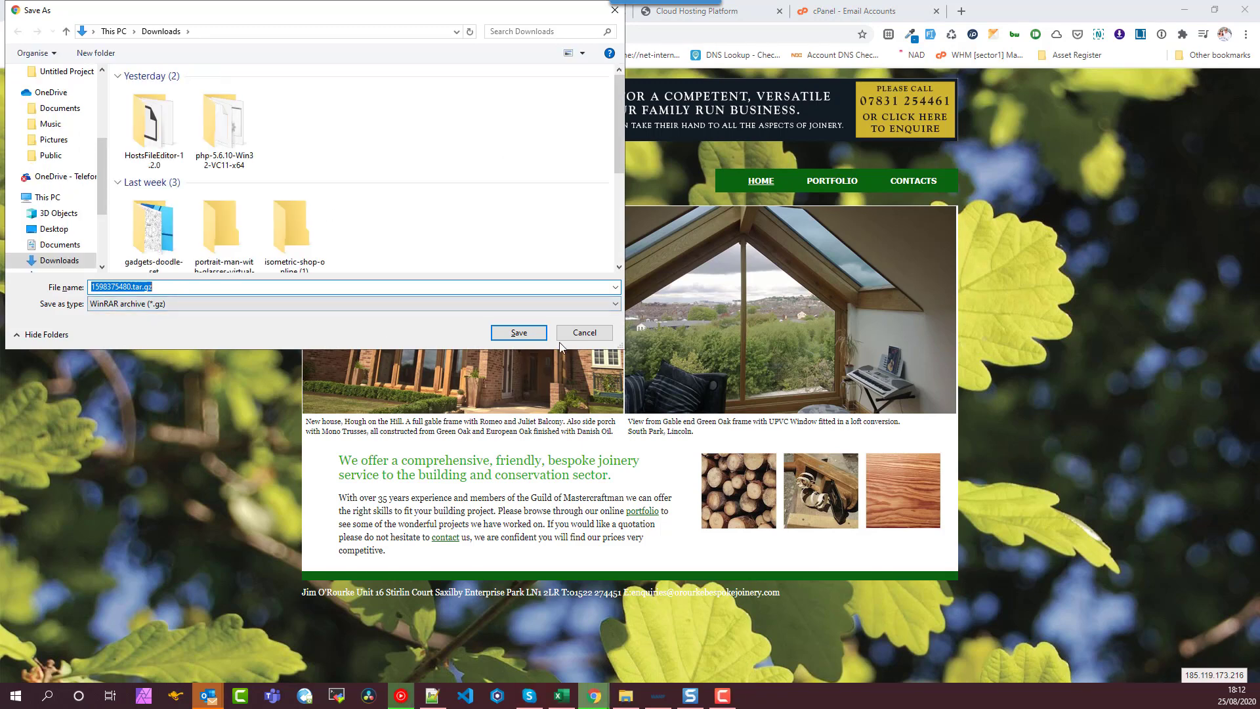
left_click(518, 333)
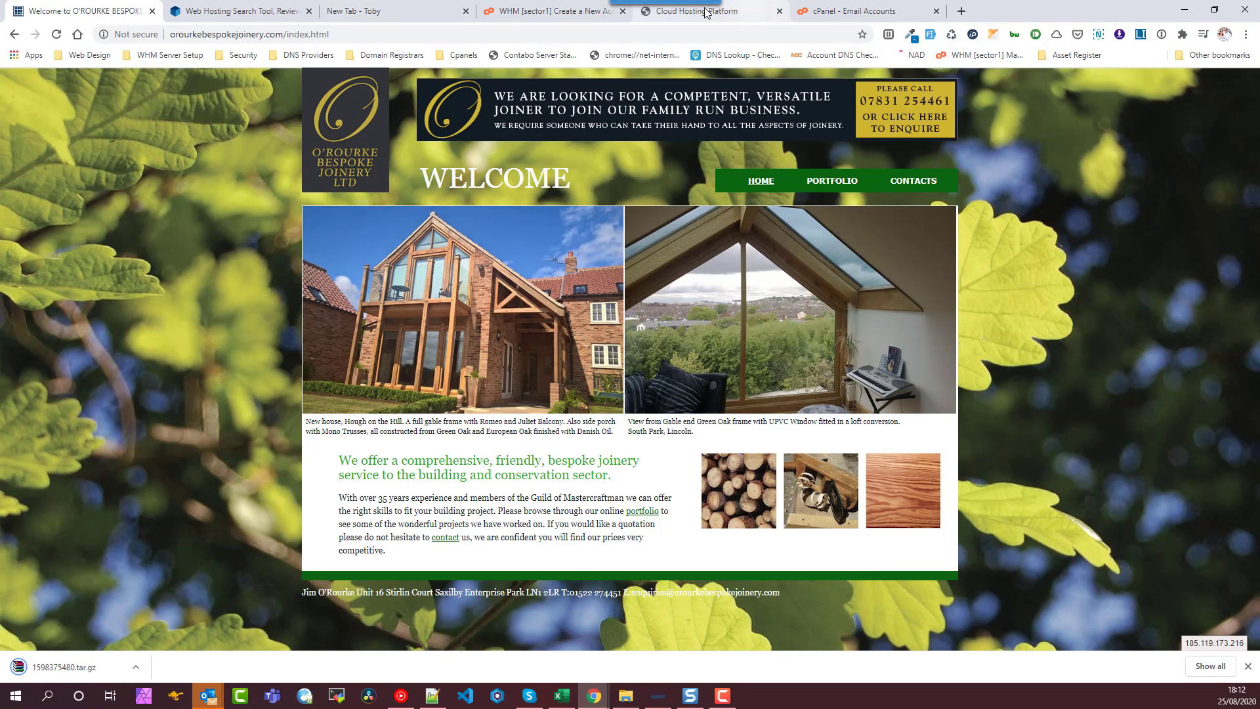
left_click(550, 13)
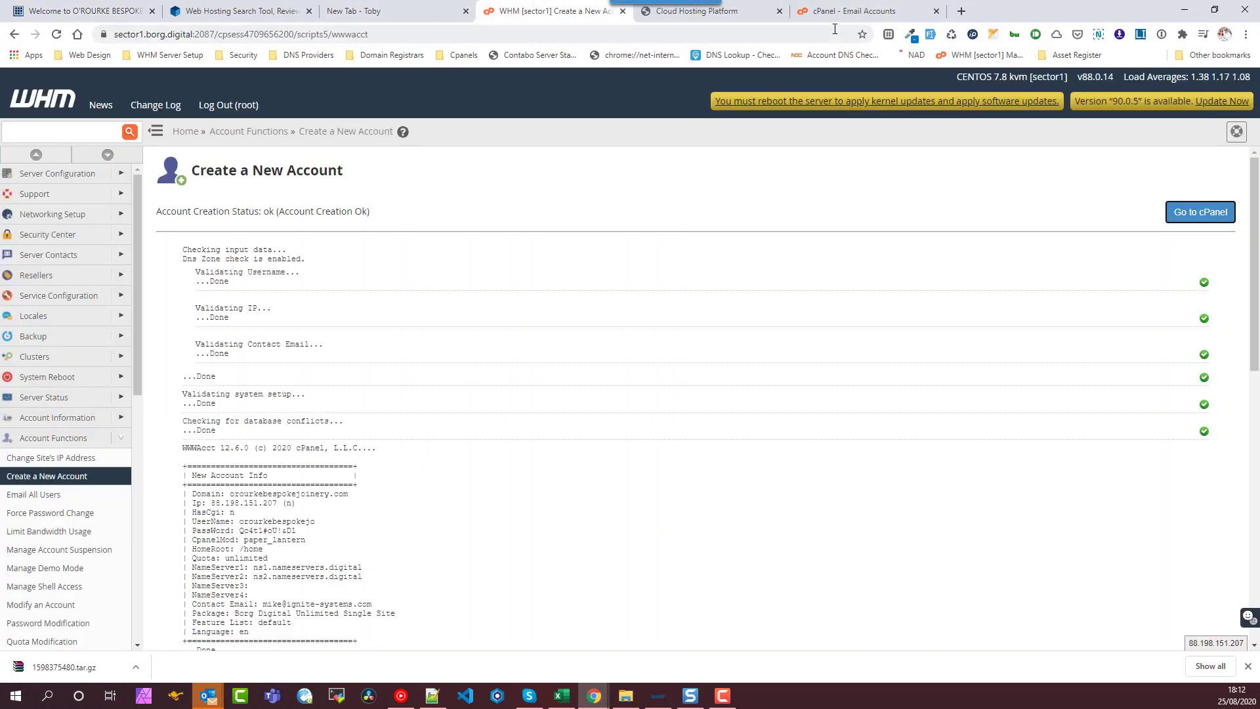
- Open the new account's cPanel File Manager at its empty public_html folder
left_click(828, 12)
left_click(19, 118)
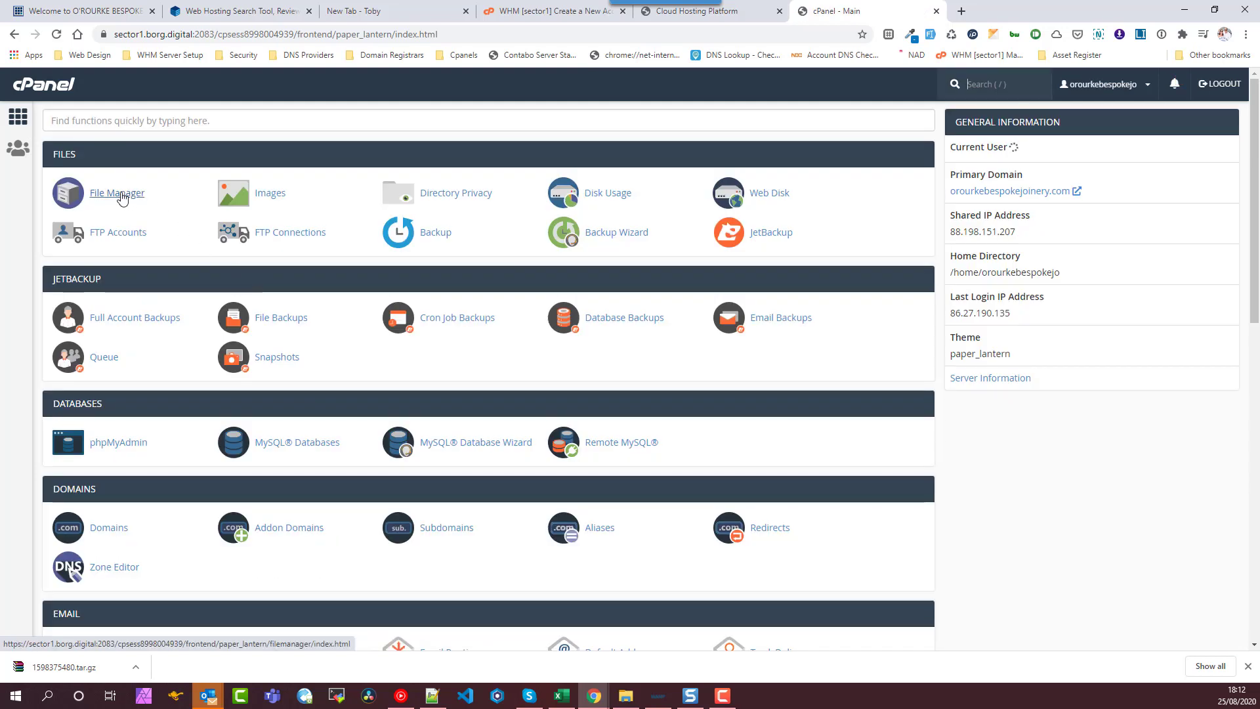
left_click(116, 195)
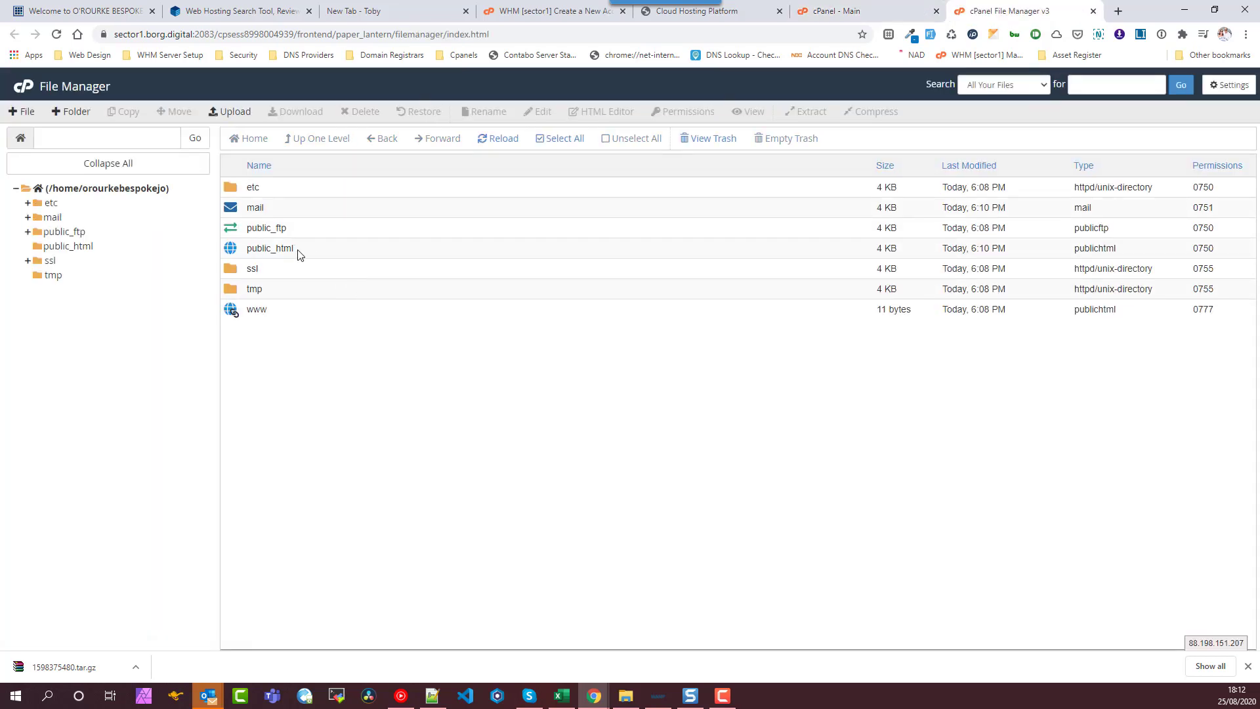
double_click(313, 252)
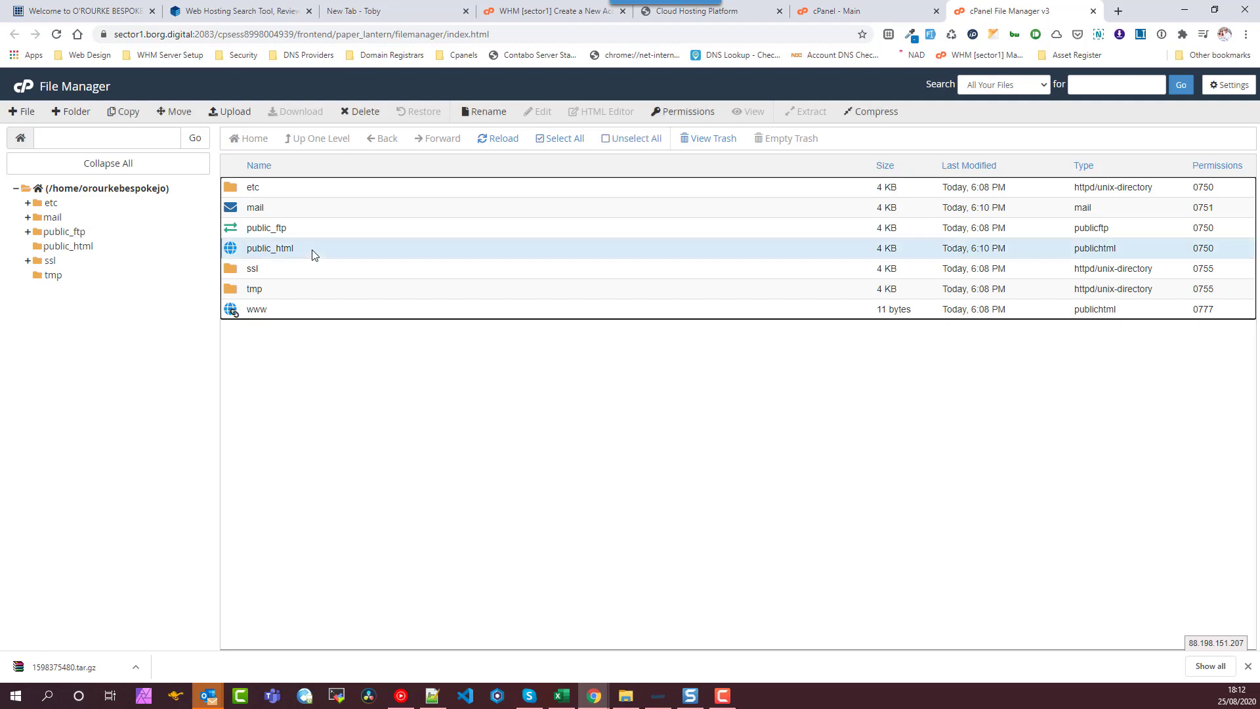
- Upload 1598375480.tar.gz from Downloads into public_html
left_click(226, 111)
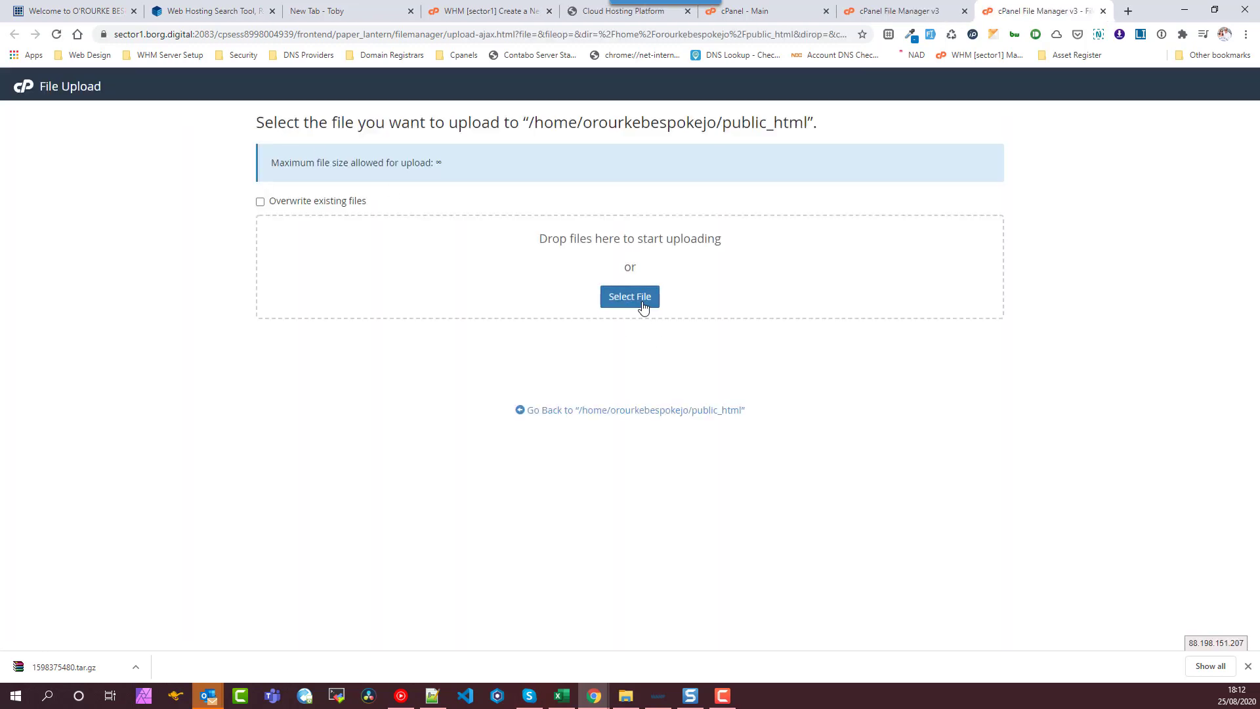
left_click(643, 306)
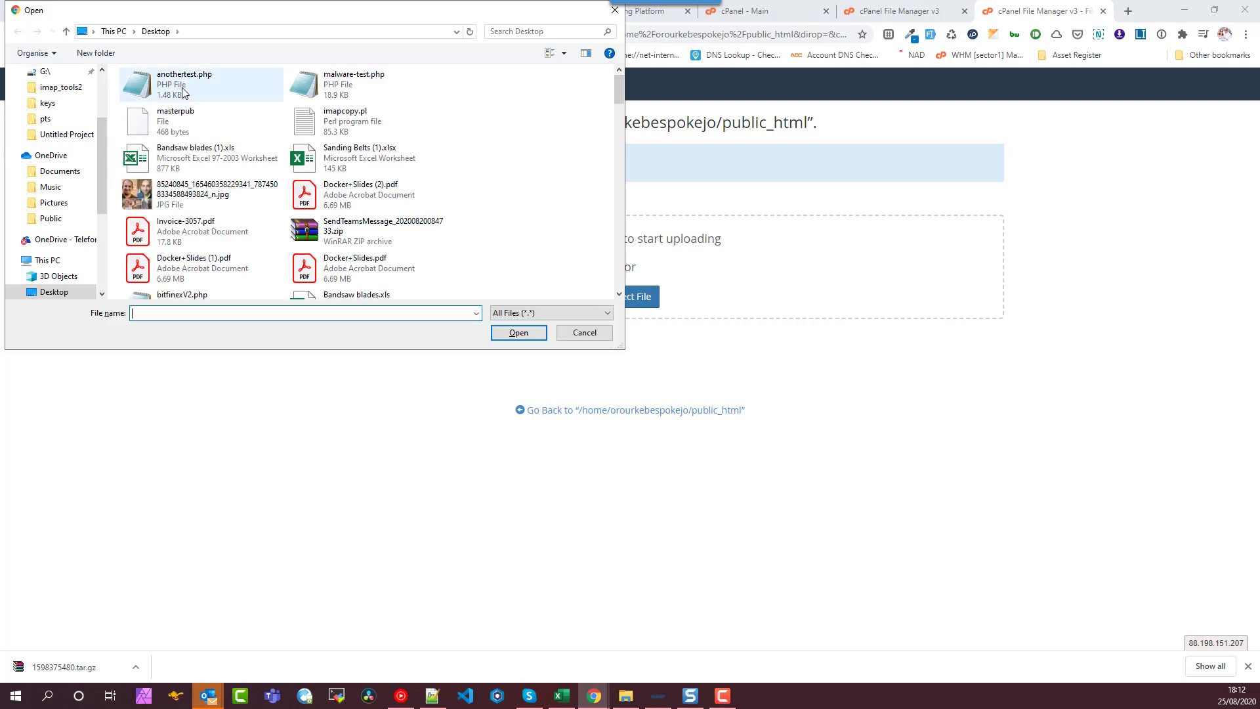
scroll(59, 260, "down", 2)
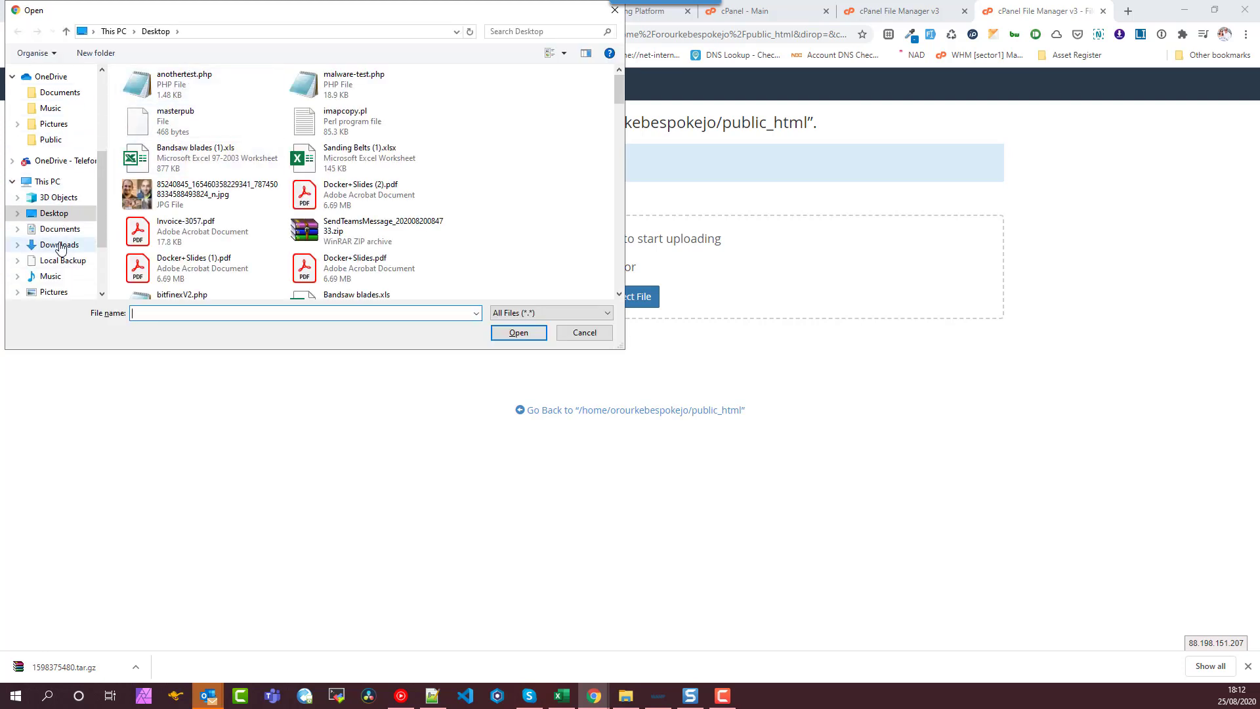
left_click(59, 246)
double_click(156, 121)
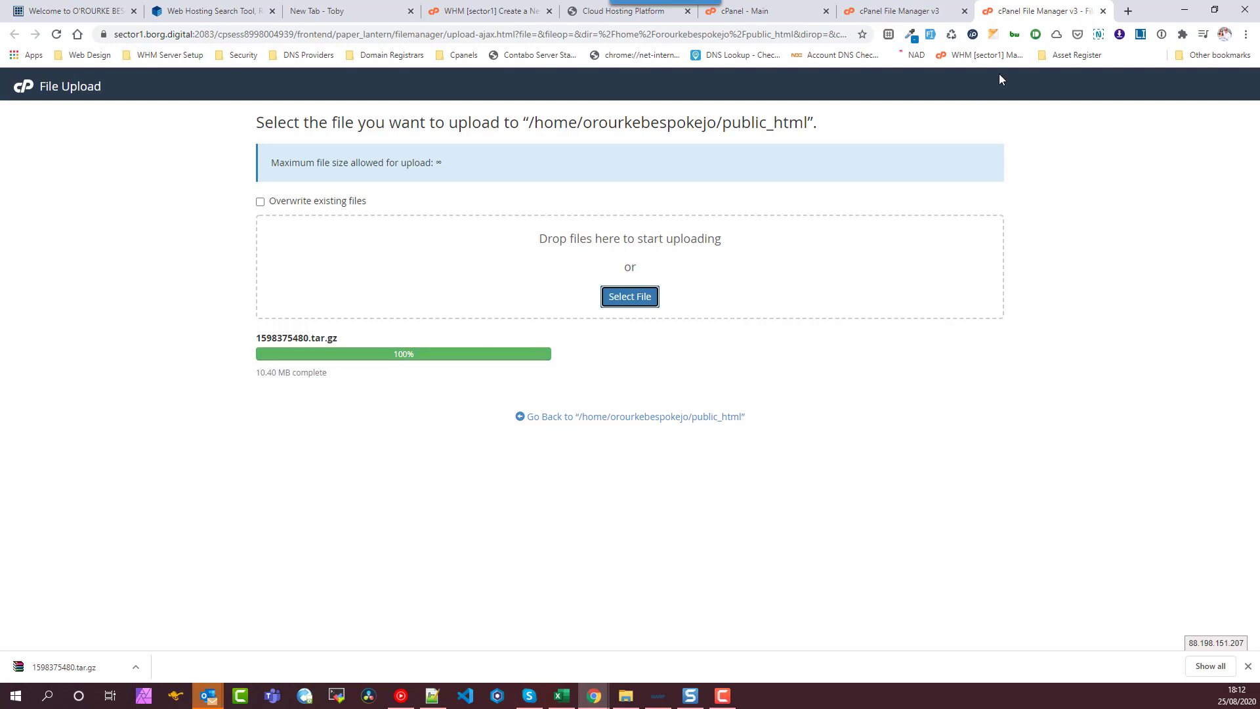
- Extract the uploaded 1598375480.tar.gz archive into public_html
left_click(1105, 12)
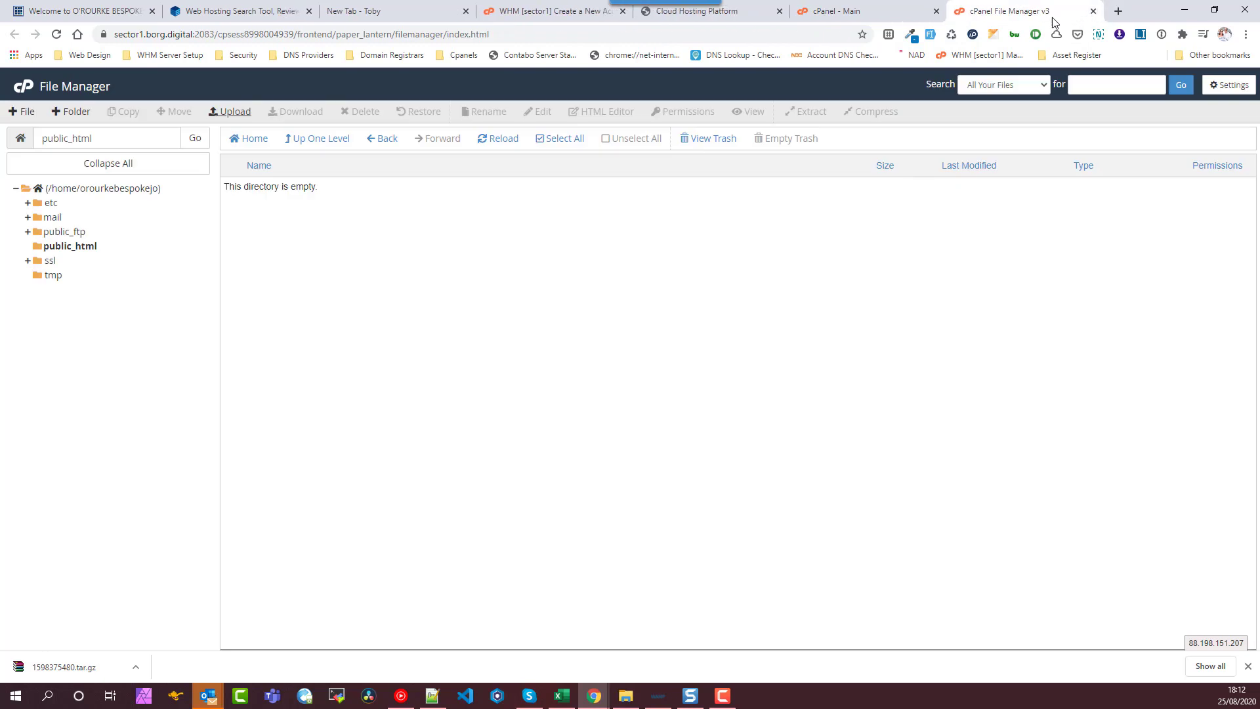
left_click(502, 139)
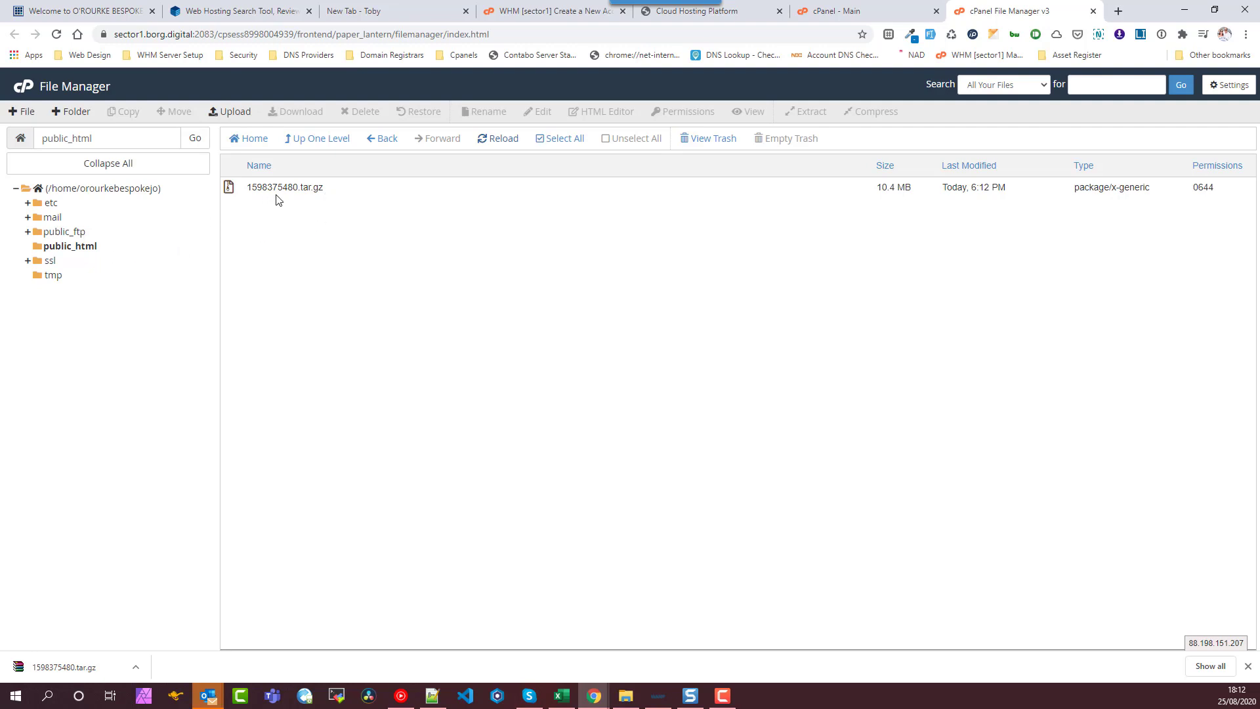
left_click(340, 194)
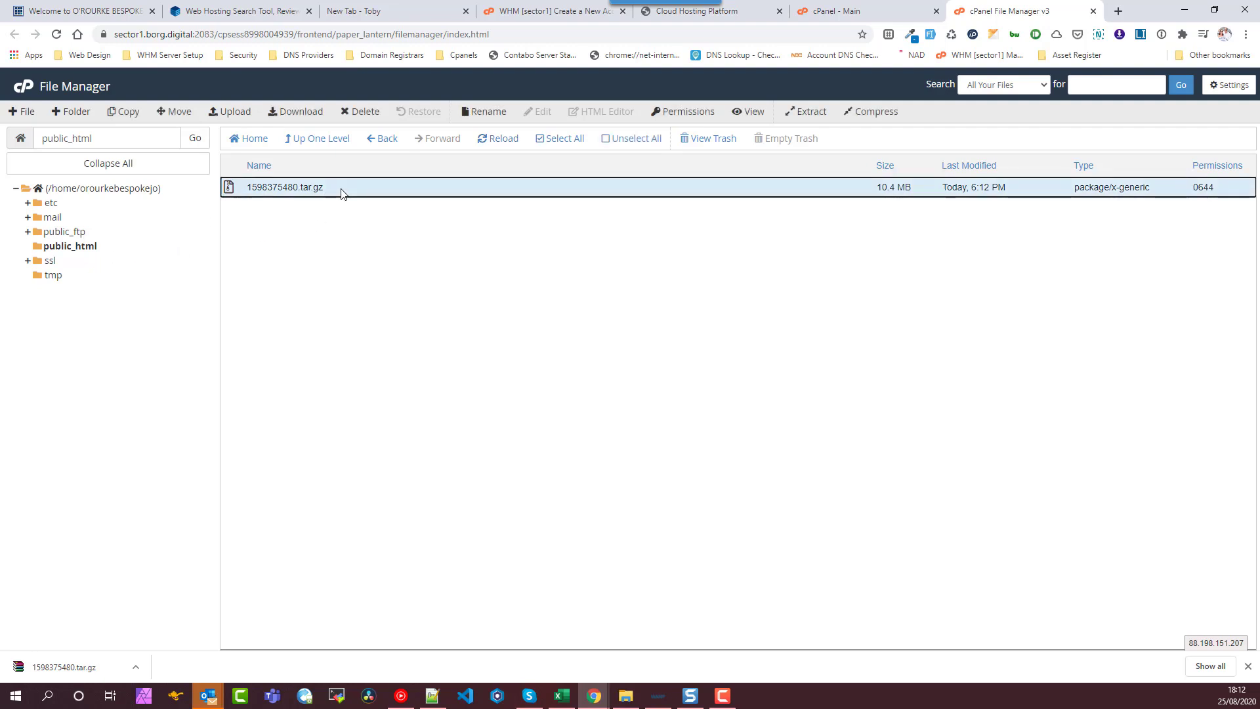
right_click(333, 191)
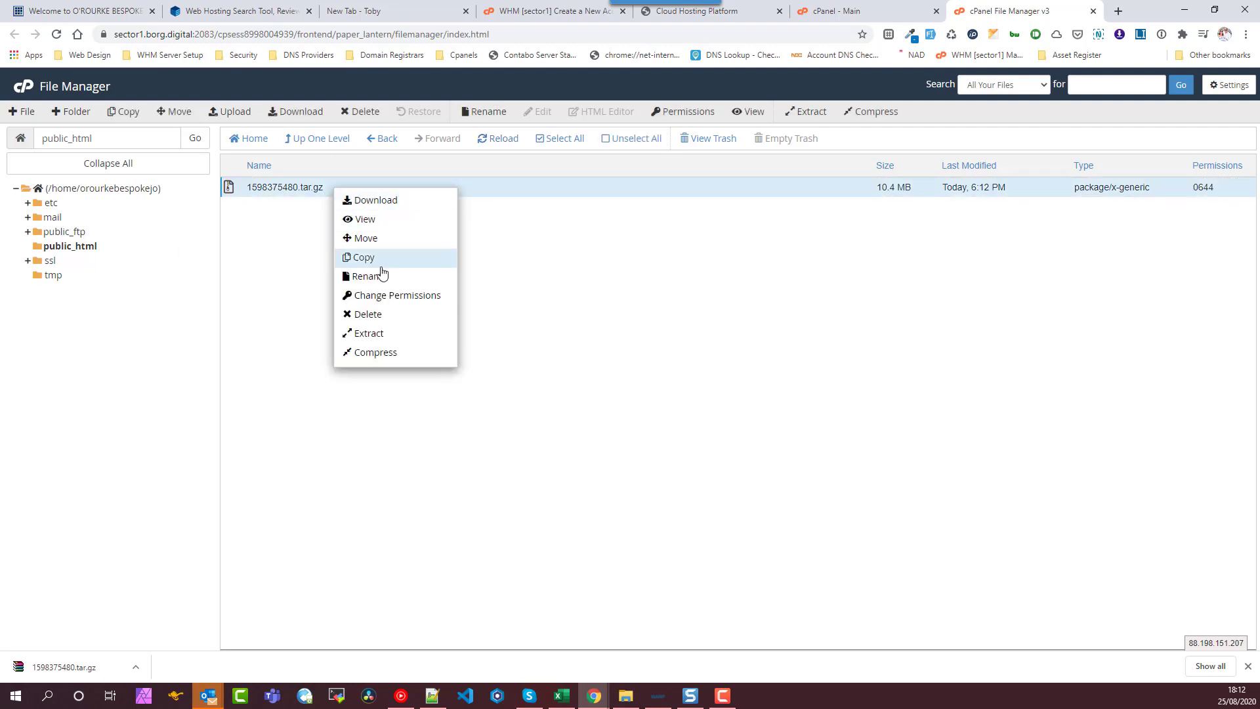
left_click(397, 339)
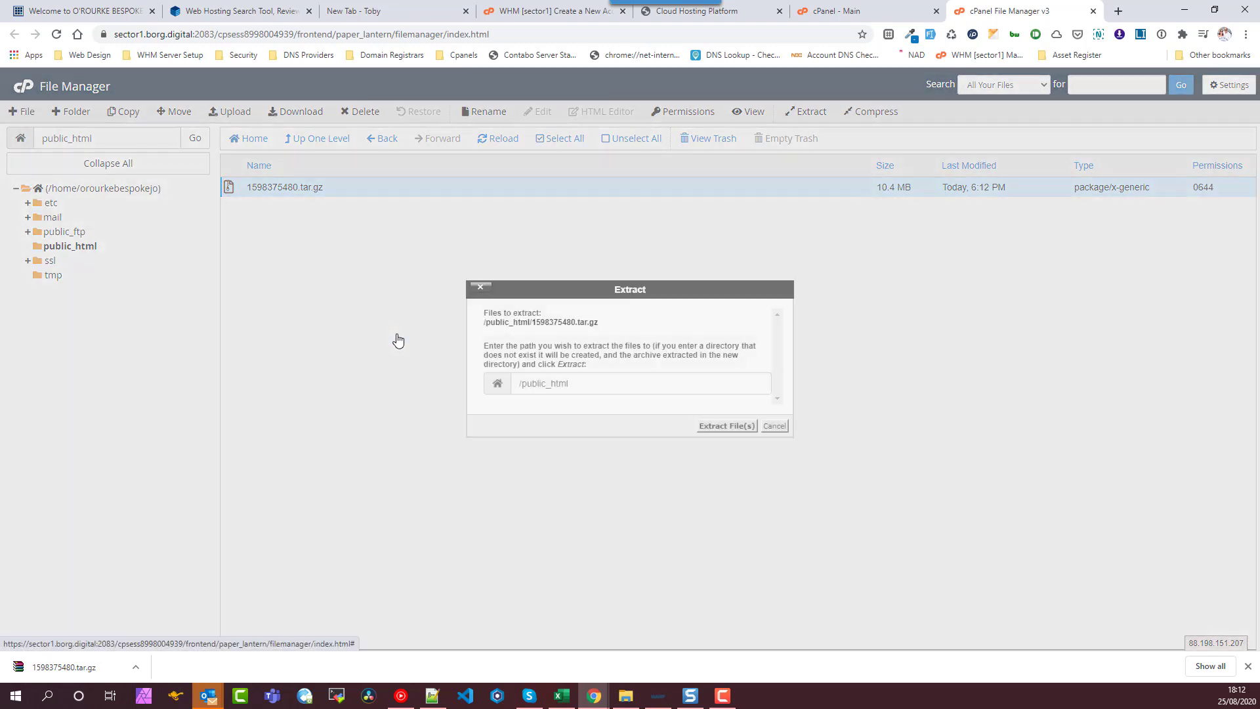
left_click(716, 427)
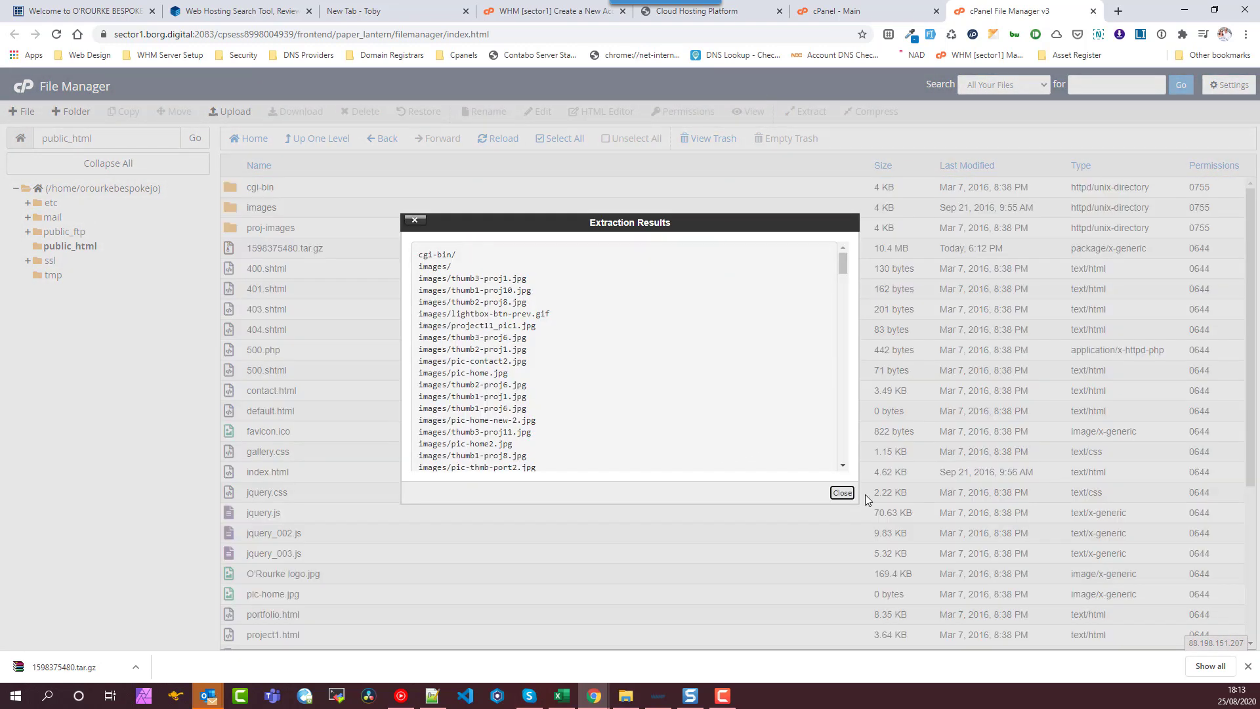
left_click(842, 493)
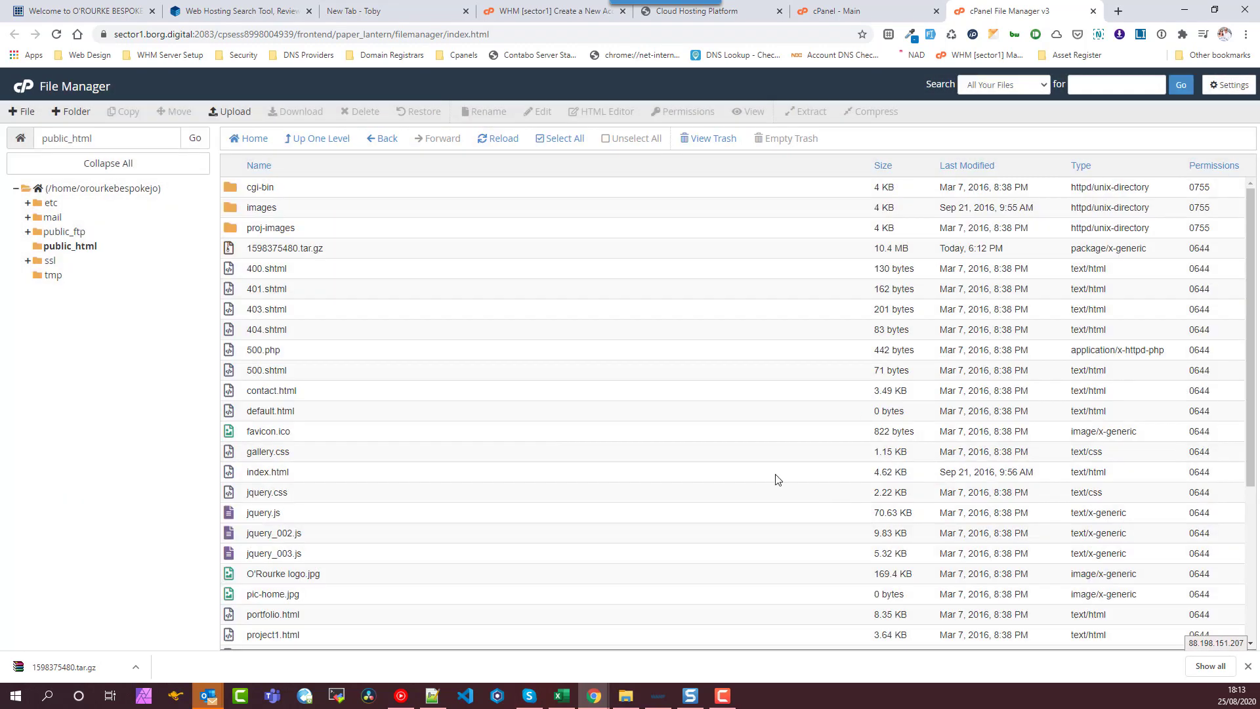
- Delete the 1598375480.tar.gz archive to the trash, leaving only the extracted site files
left_click(330, 256)
left_click(361, 112)
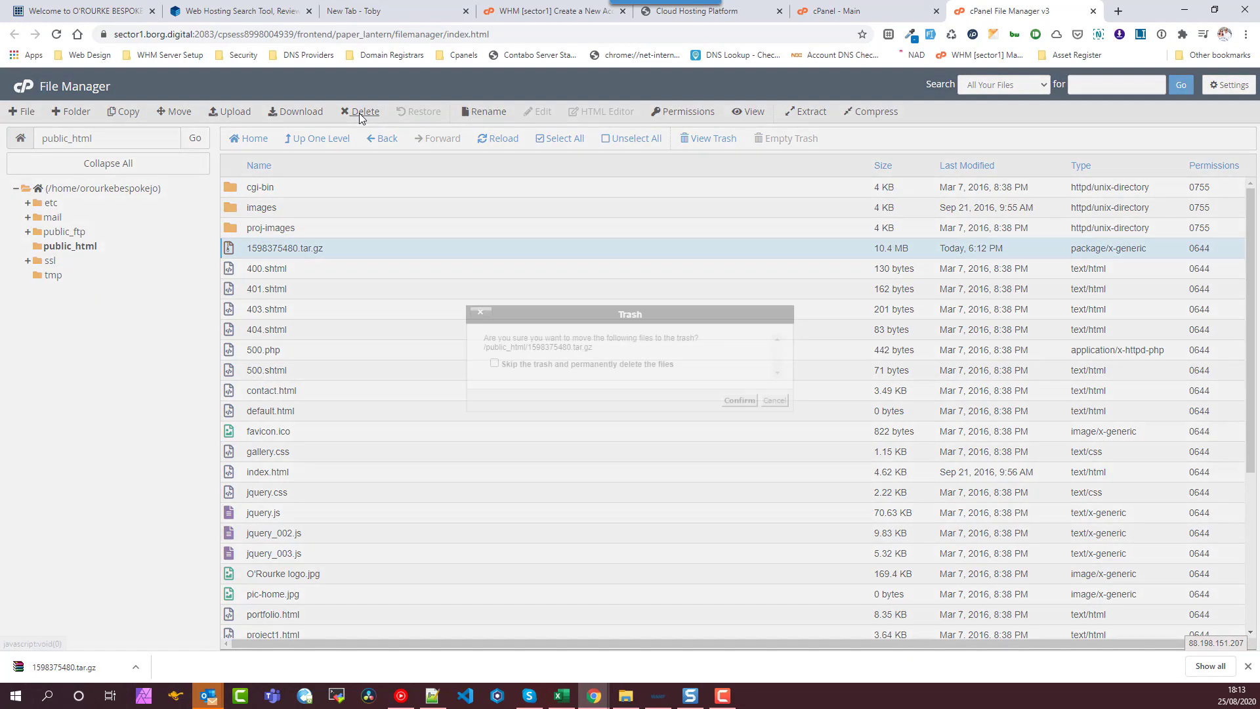
left_click(740, 400)
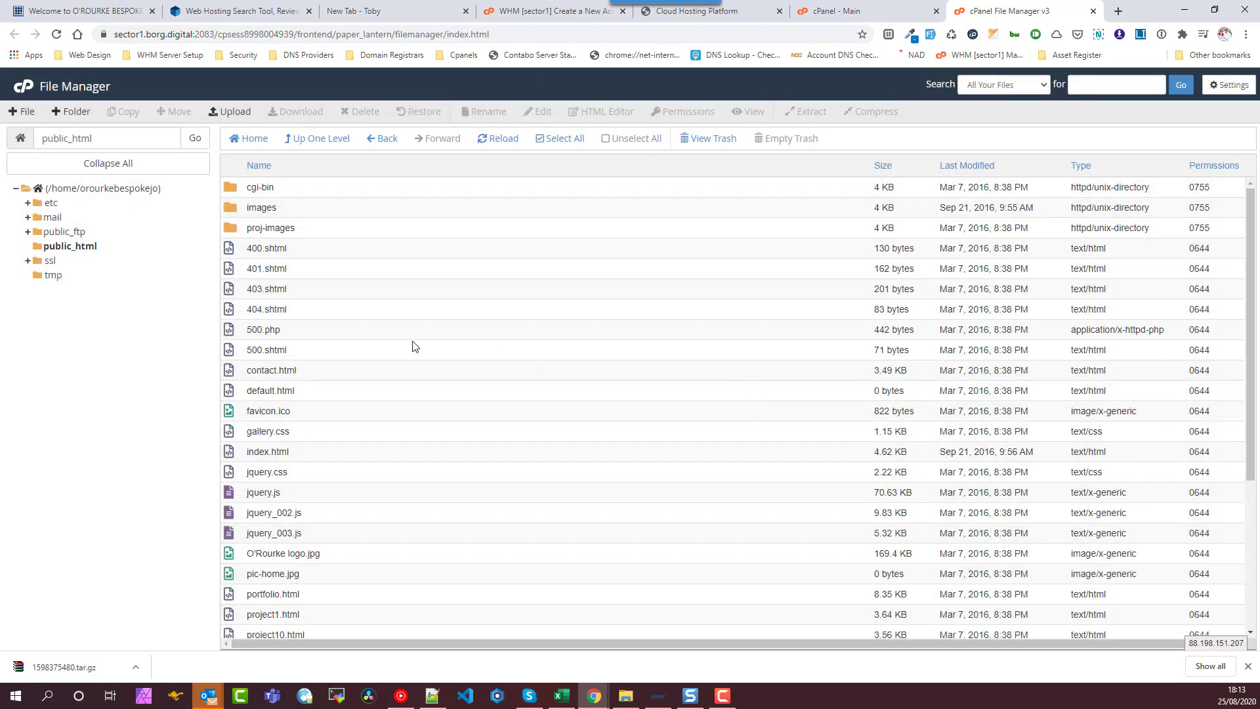
scroll(321, 304, "down", 4)
scroll(321, 394, "up", 4)
- Confirm the joinery domain is currently hosted by Paragon Internet Group Limited, then return to WHM's account summary
left_click(723, 696)
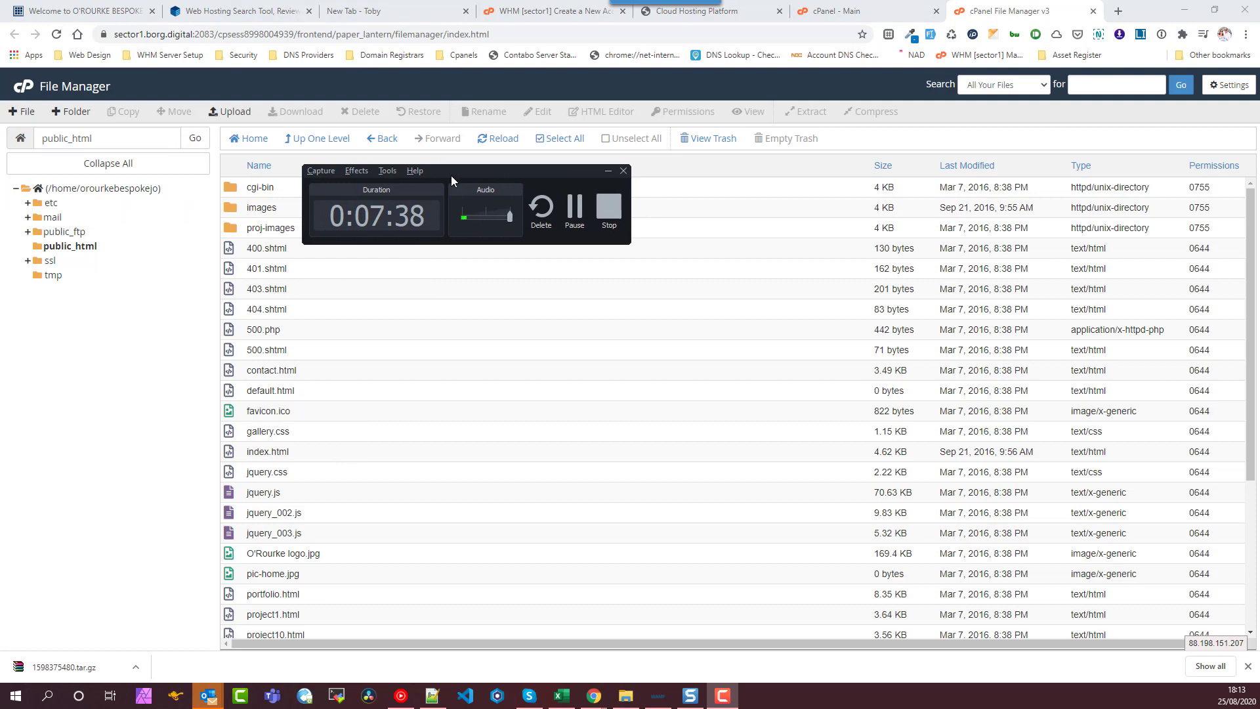
left_click(612, 170)
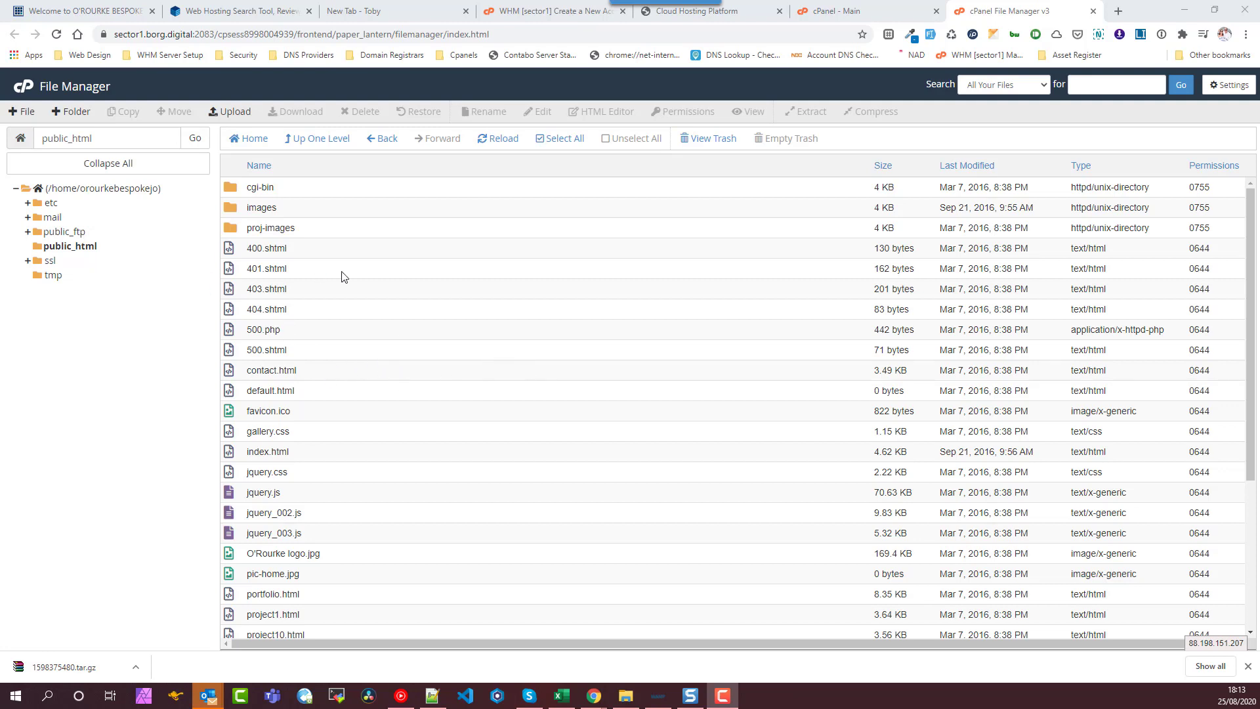
left_click(83, 11)
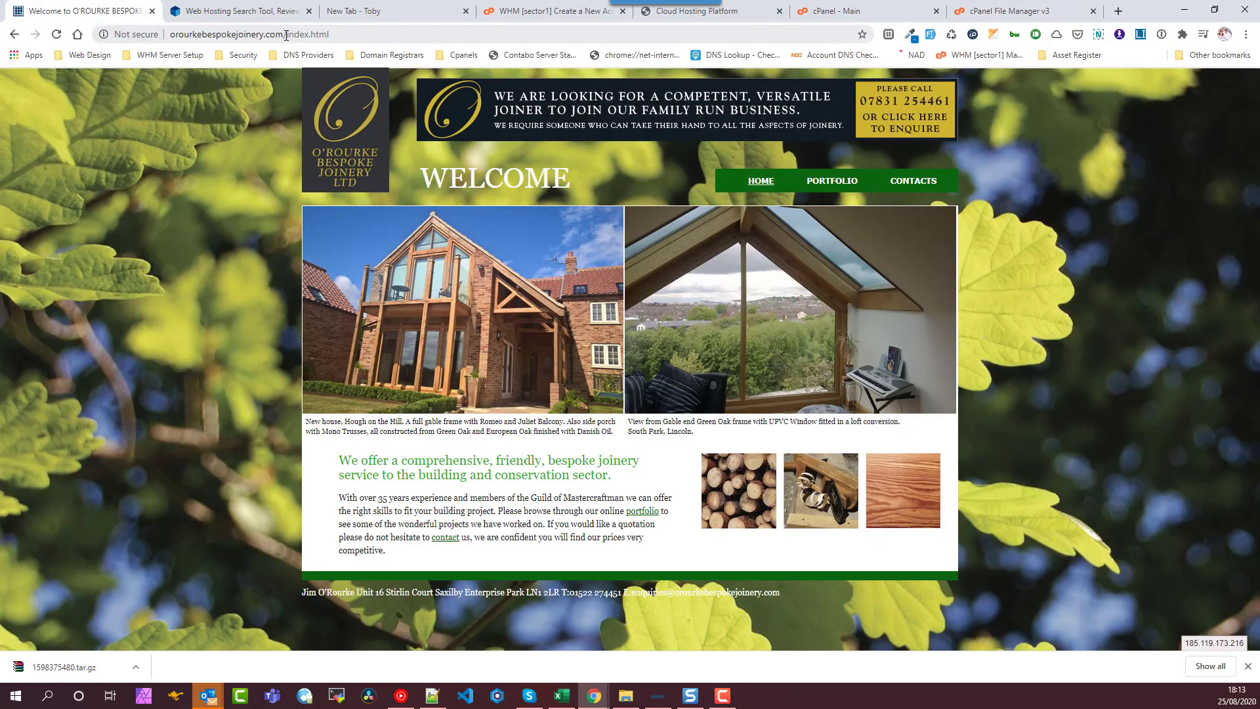
left_click(266, 14)
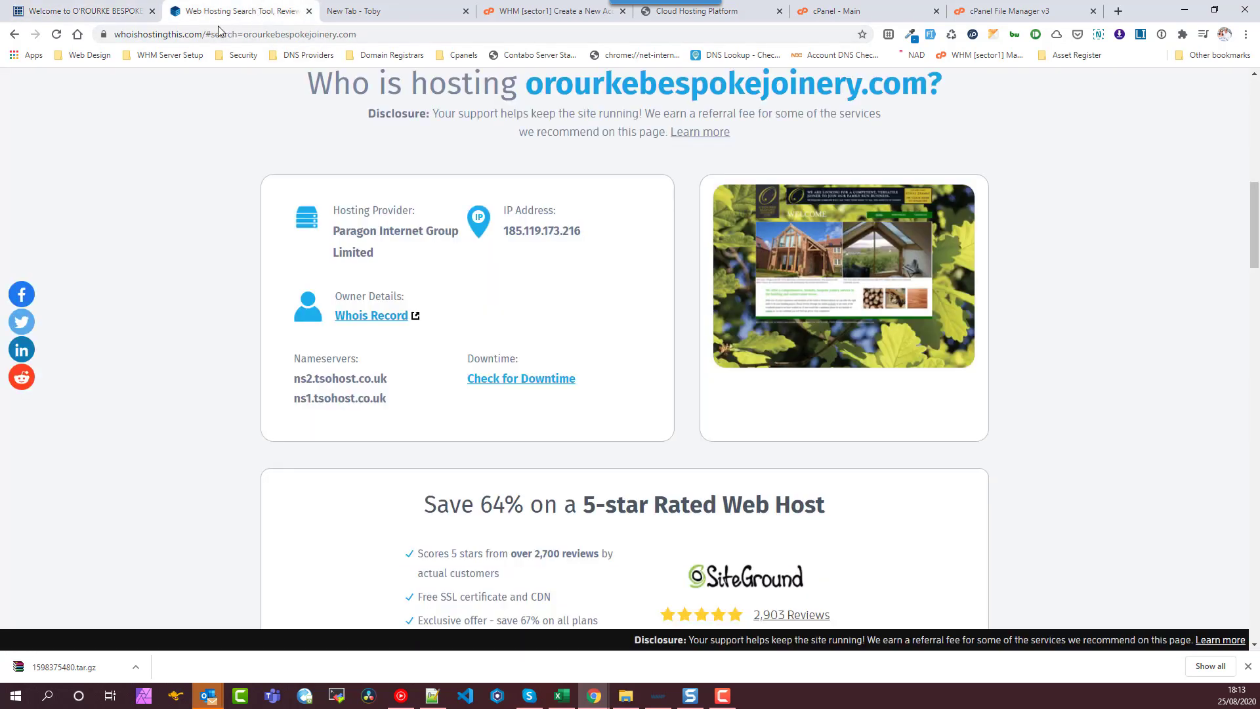
triple_click(406, 231)
left_click(105, 13)
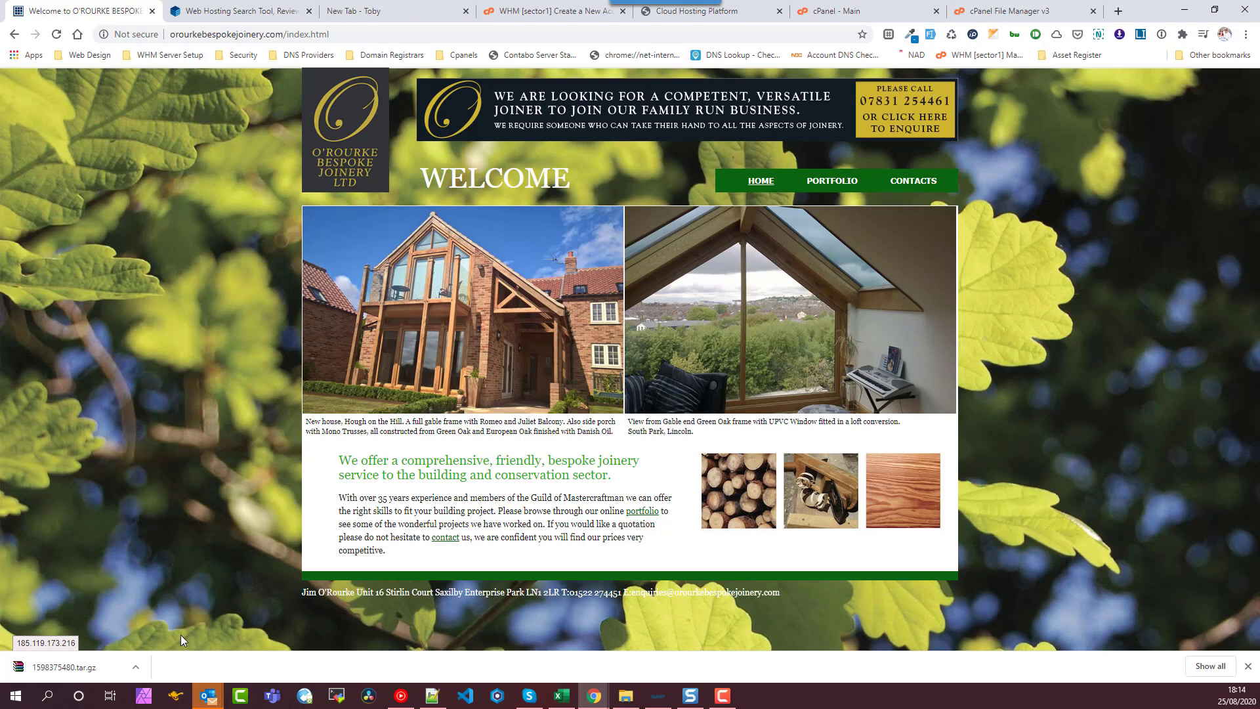
left_click(552, 10)
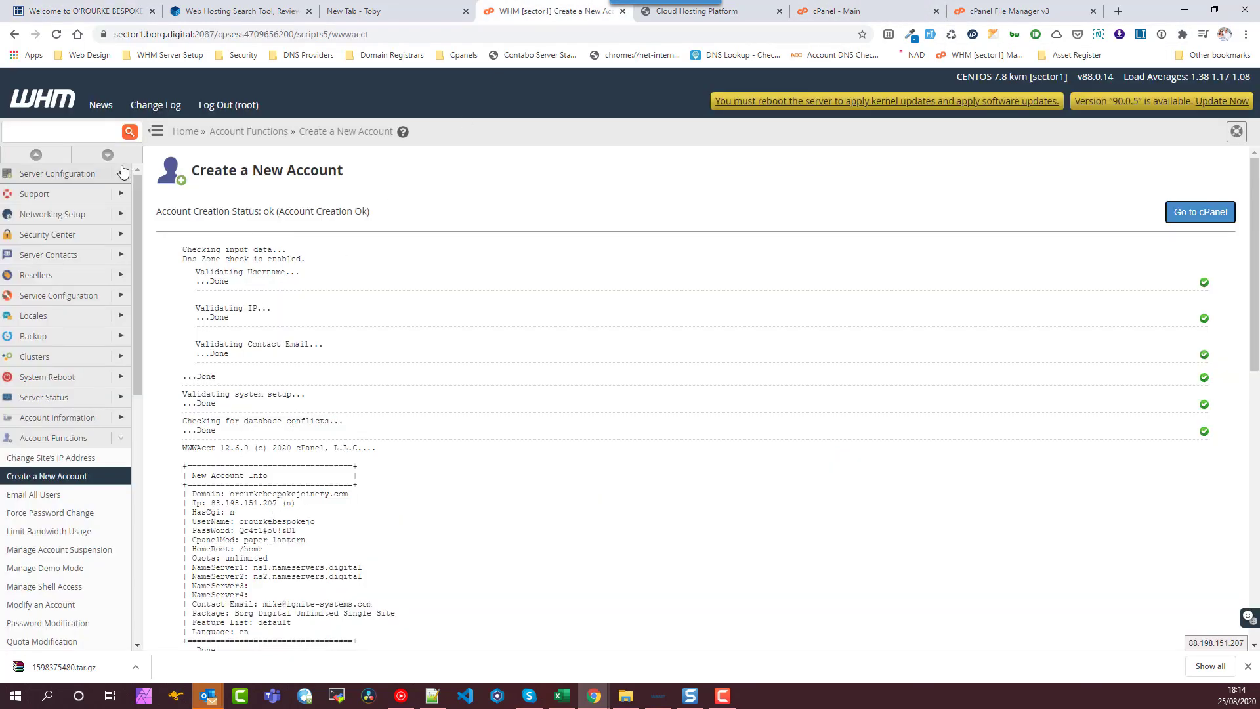
- Highlight the new account's IP 88.198.151.207 in the summary and bring up the Windows Start menu
mouse_move(283, 498)
left_mouse_down()
mouse_move(224, 504)
mouse_move(279, 505)
left_mouse_up()
left_click(223, 505)
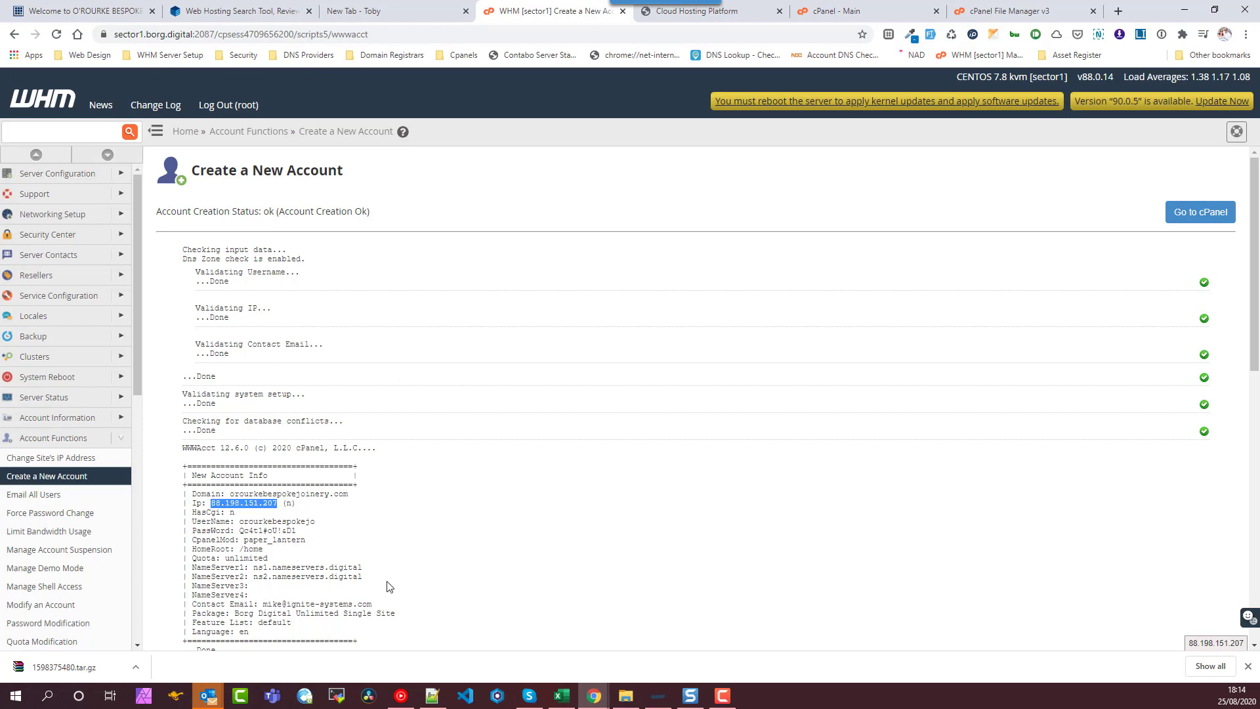
left_click(22, 694)
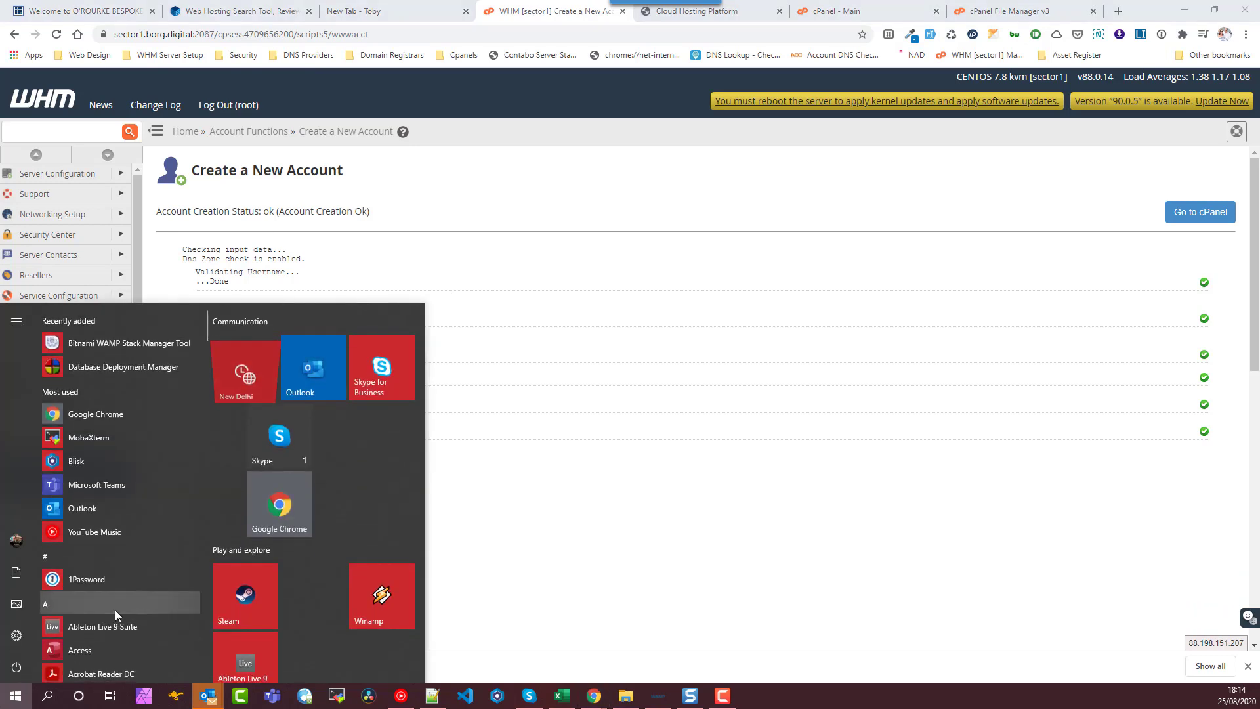
left_click(116, 613)
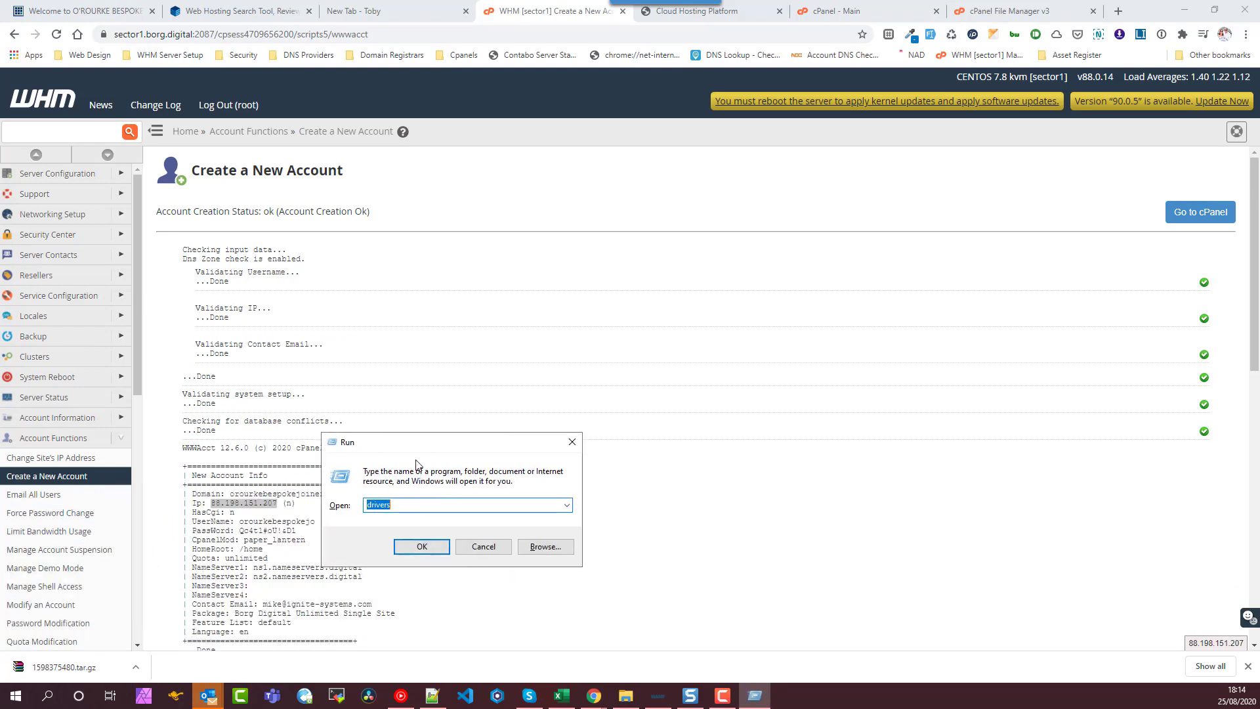
- Open the hosts file from System32\drivers\etc in Notepad++
key("Return")
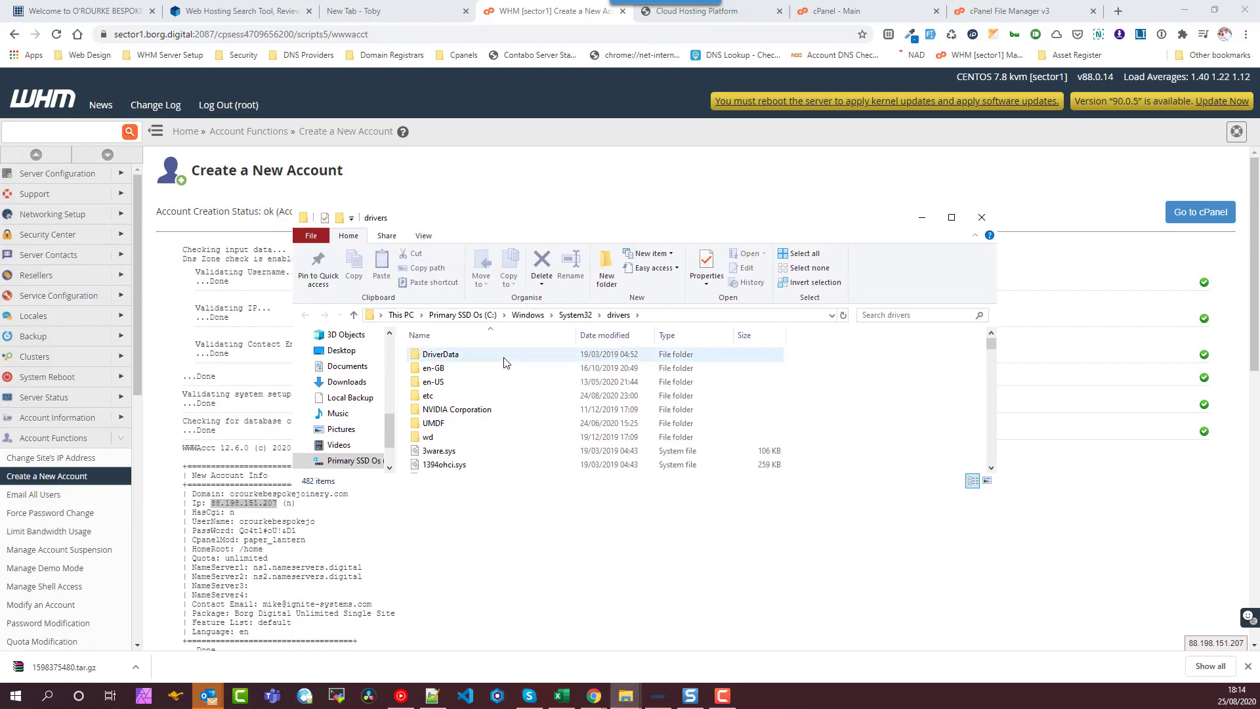
double_click(430, 396)
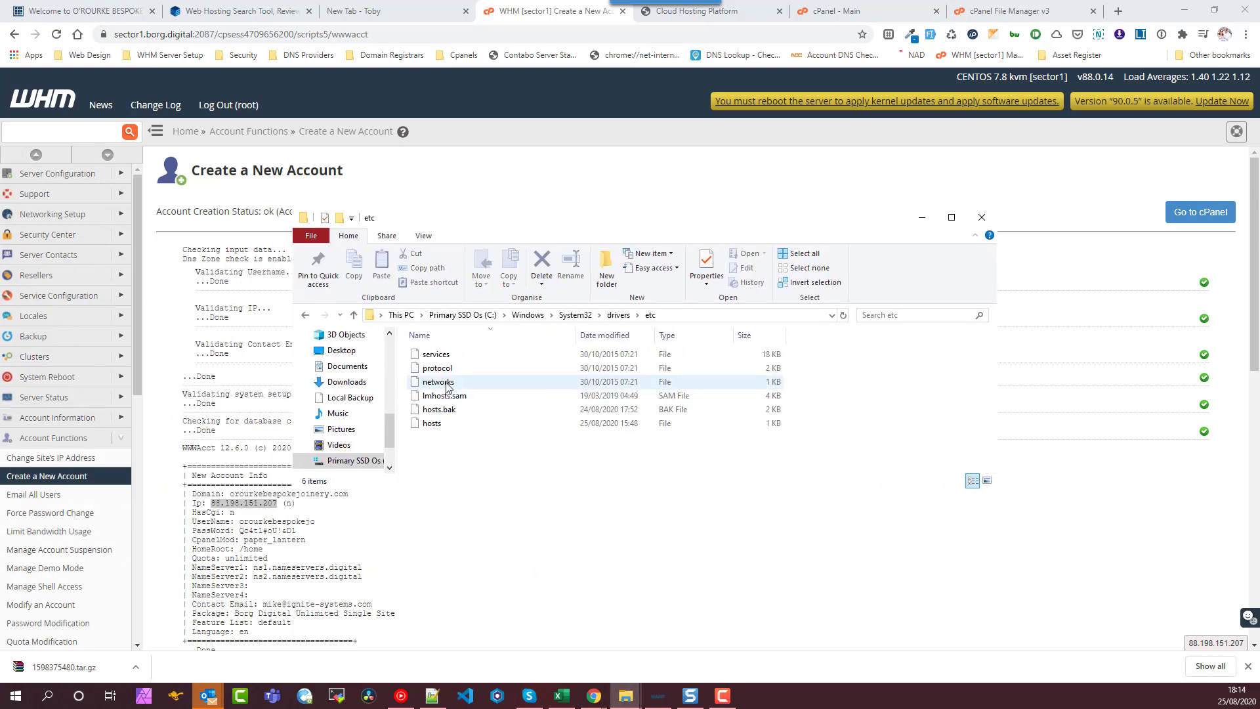
left_click(437, 425)
right_click(441, 428)
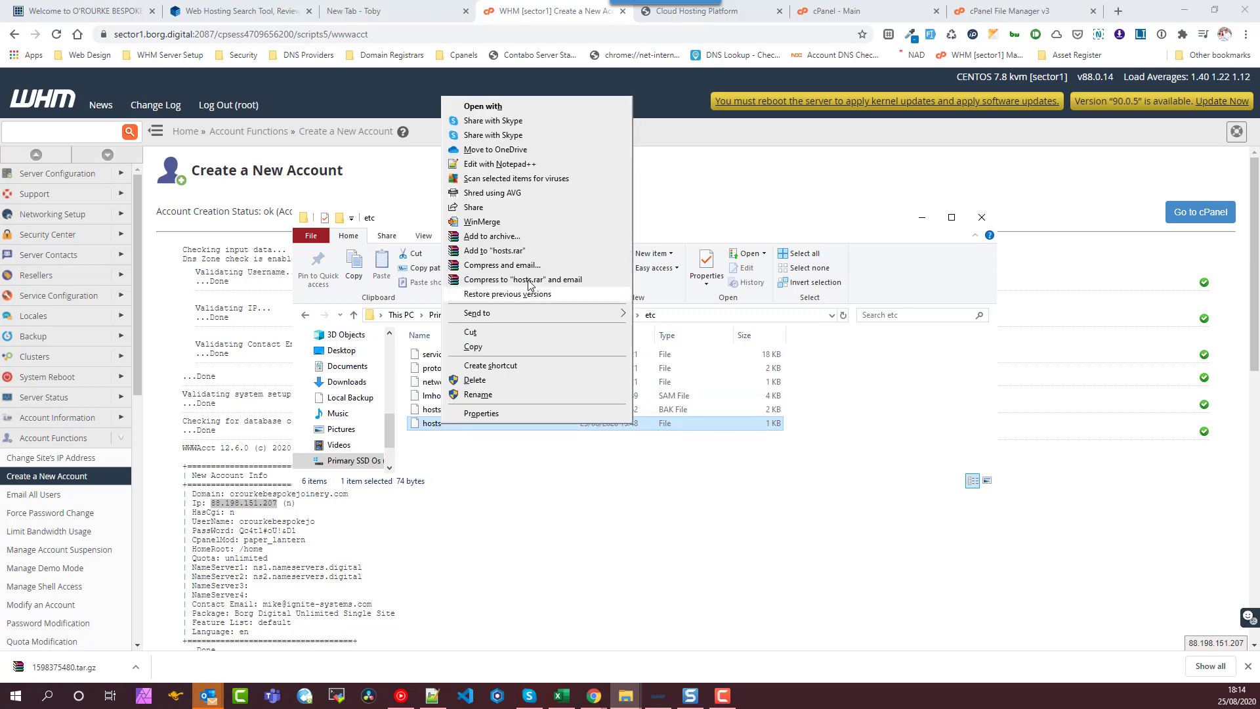
left_click(506, 165)
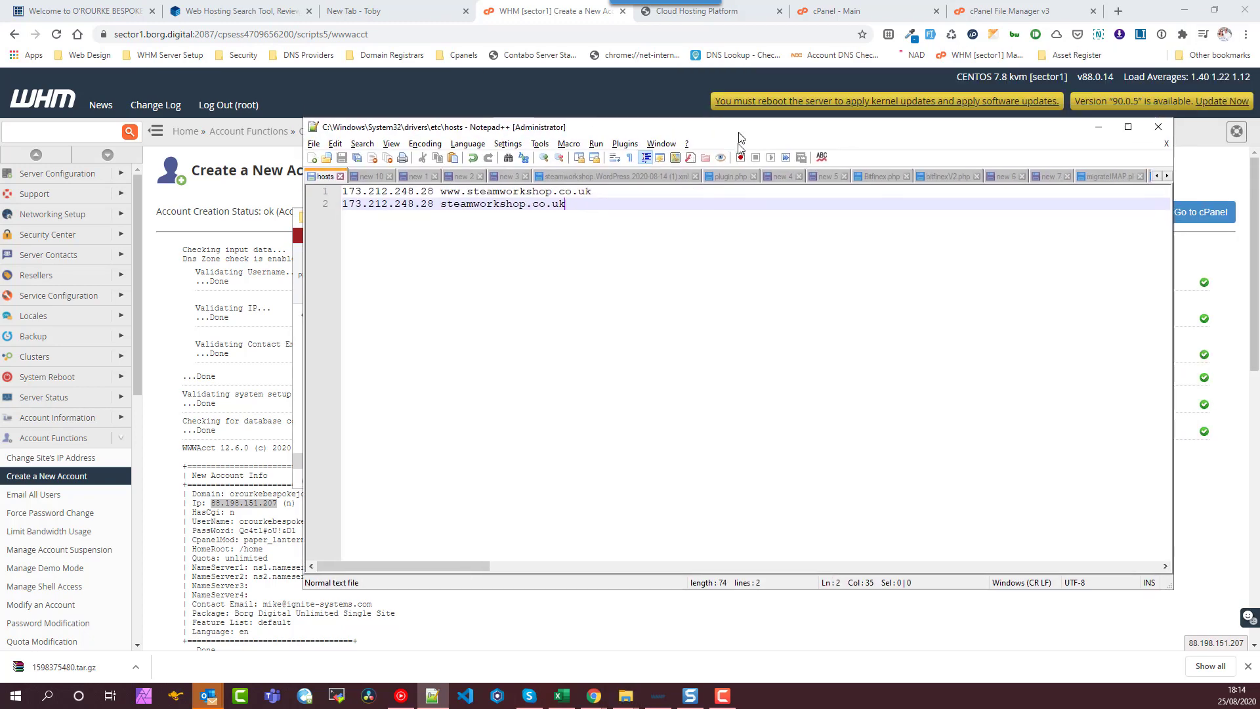
left_click(251, 486)
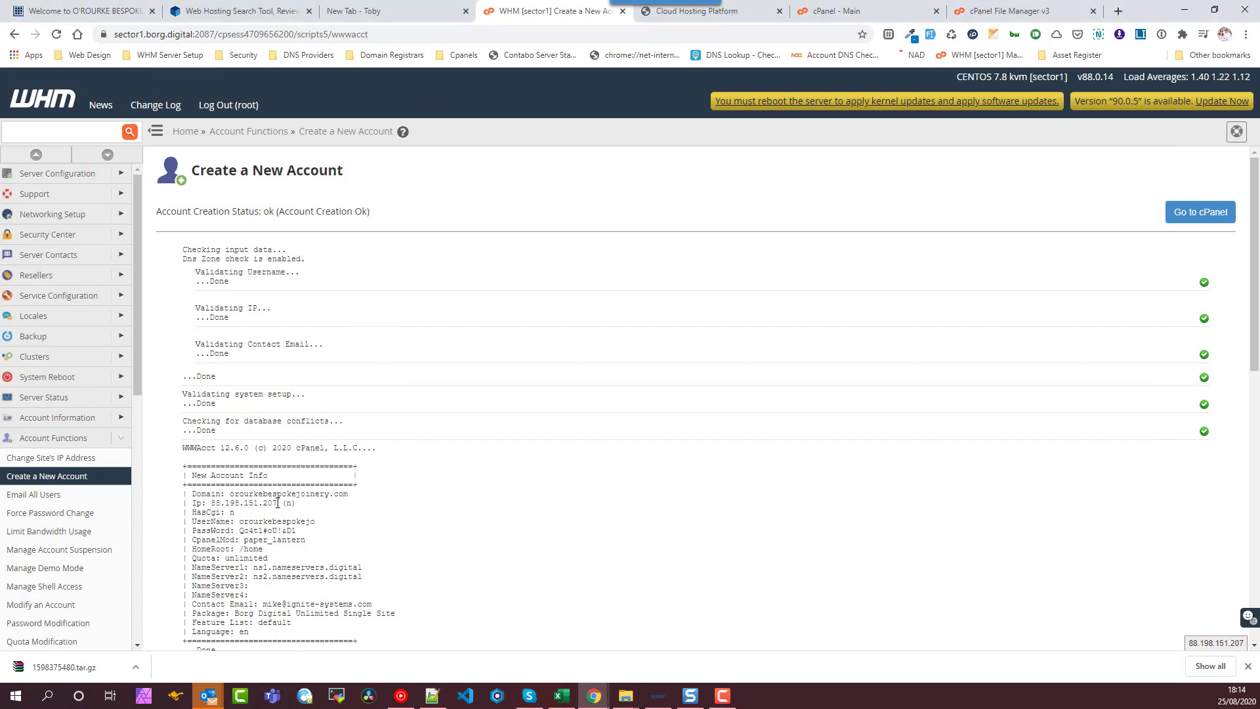
- Paste the new server IP 88.198.151.207 into the hosts file on lines 3 and 4
left_click_drag(277, 503, 211, 508)
key("ctrl+c")
key("alt+Tab")
key("Return")
key("ctrl+v")
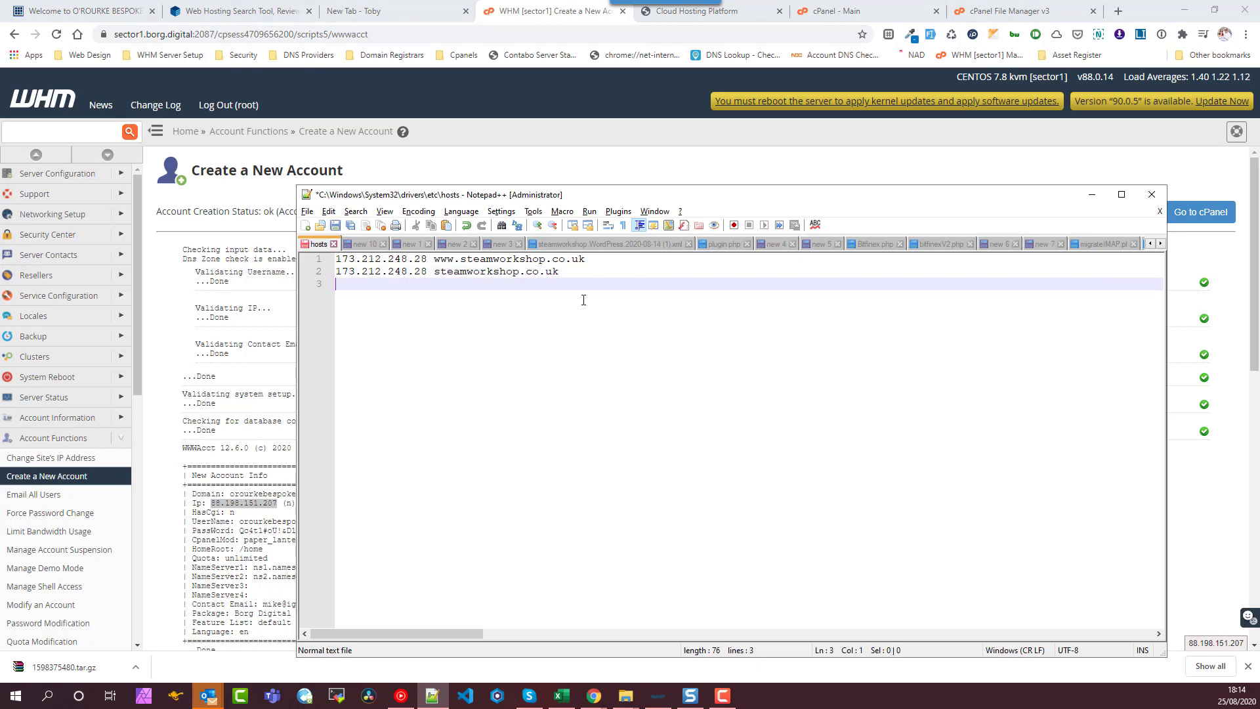
key("ctrl+d")
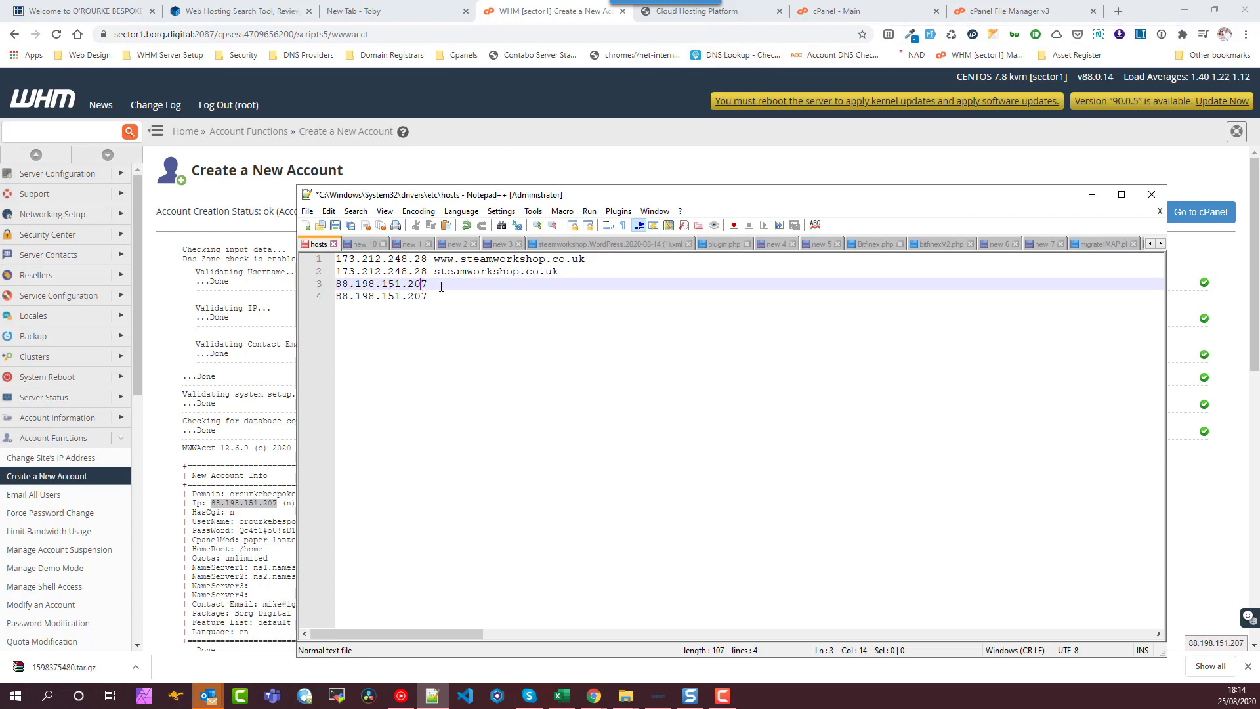
key("shift+Home")
key("End")
key("Down")
key("shift+Home")
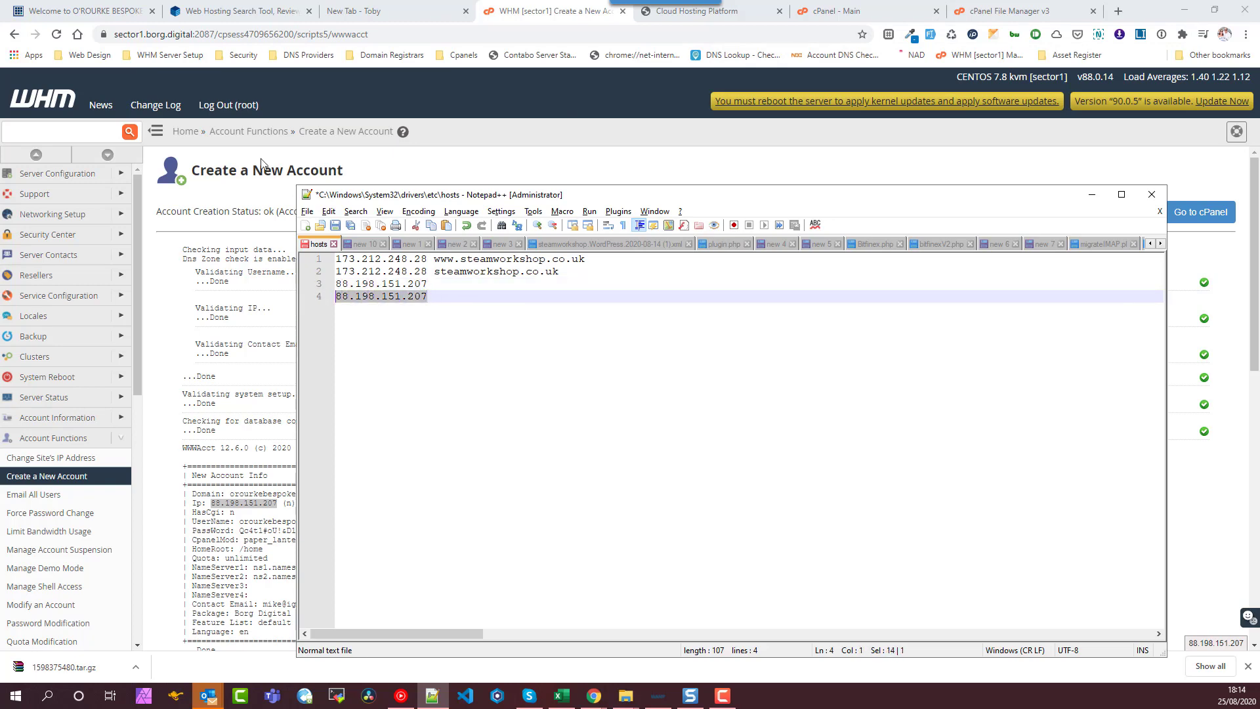
- Map line 3's IP to orourkebespokejoinery.com, copying the domain from the site's address bar
left_click(131, 9)
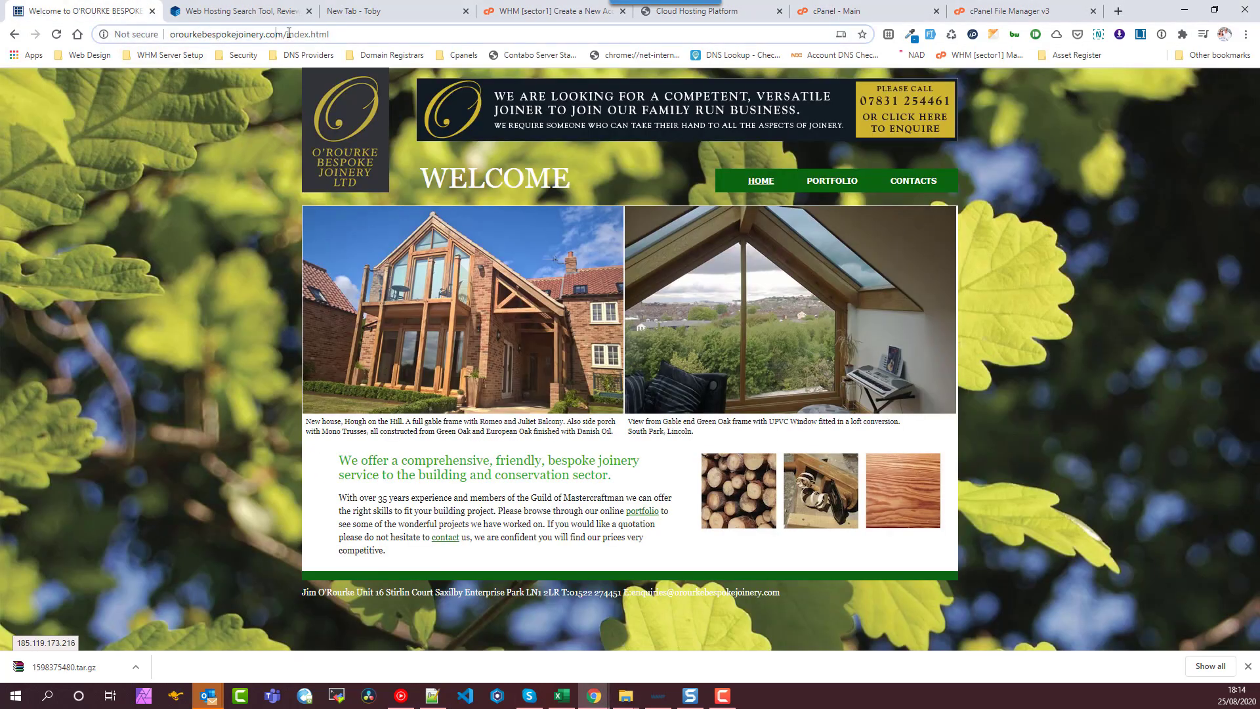
left_click_drag(286, 34, 170, 35)
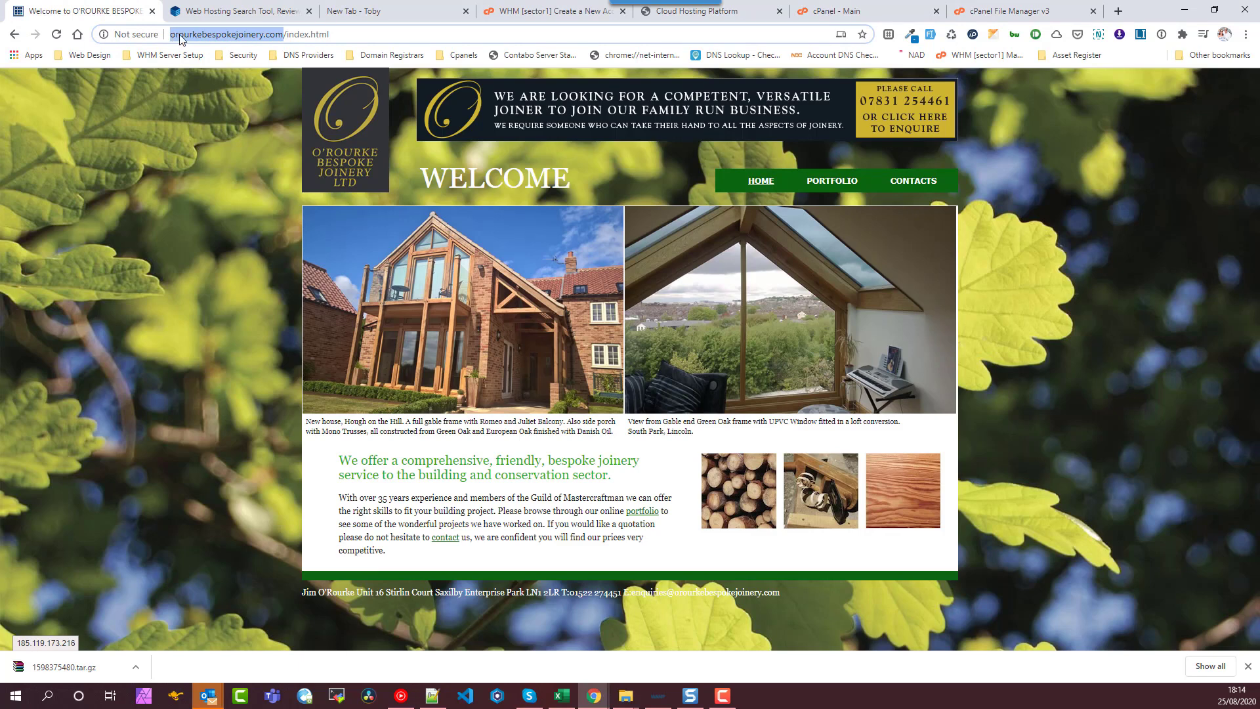
right_click(182, 36)
left_click(241, 127)
key("alt+Tab")
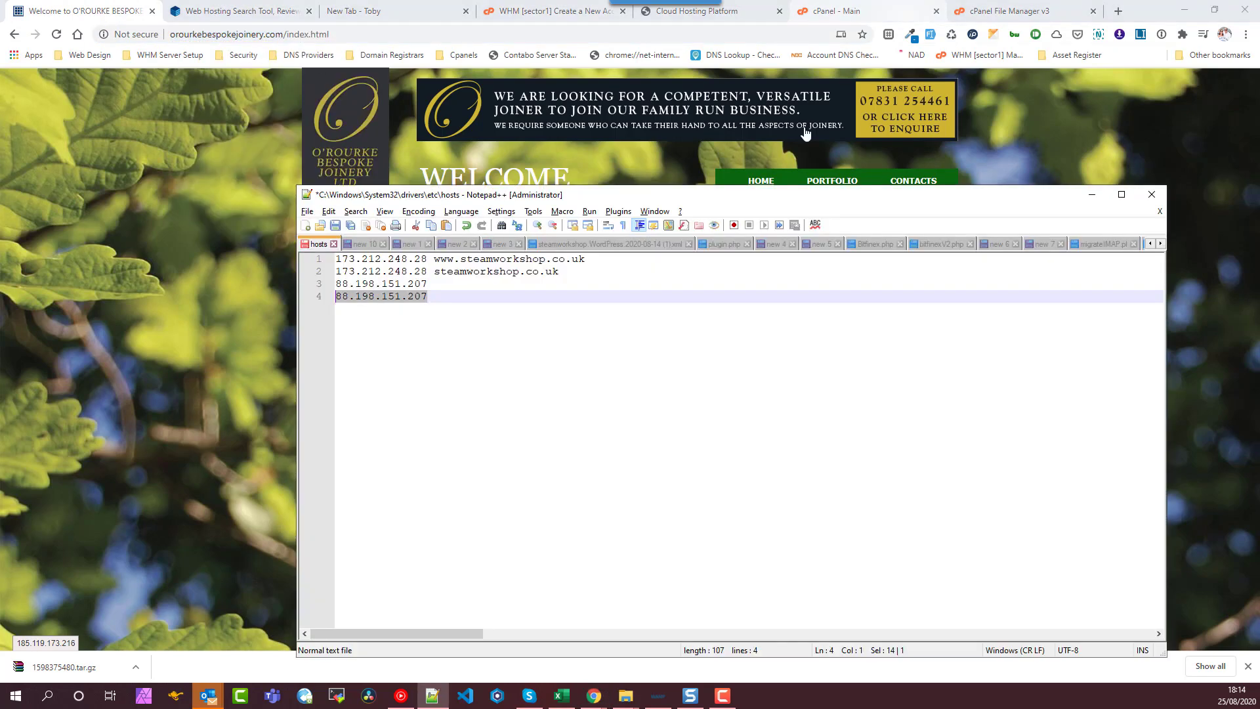
left_click(452, 282)
key("Tab")
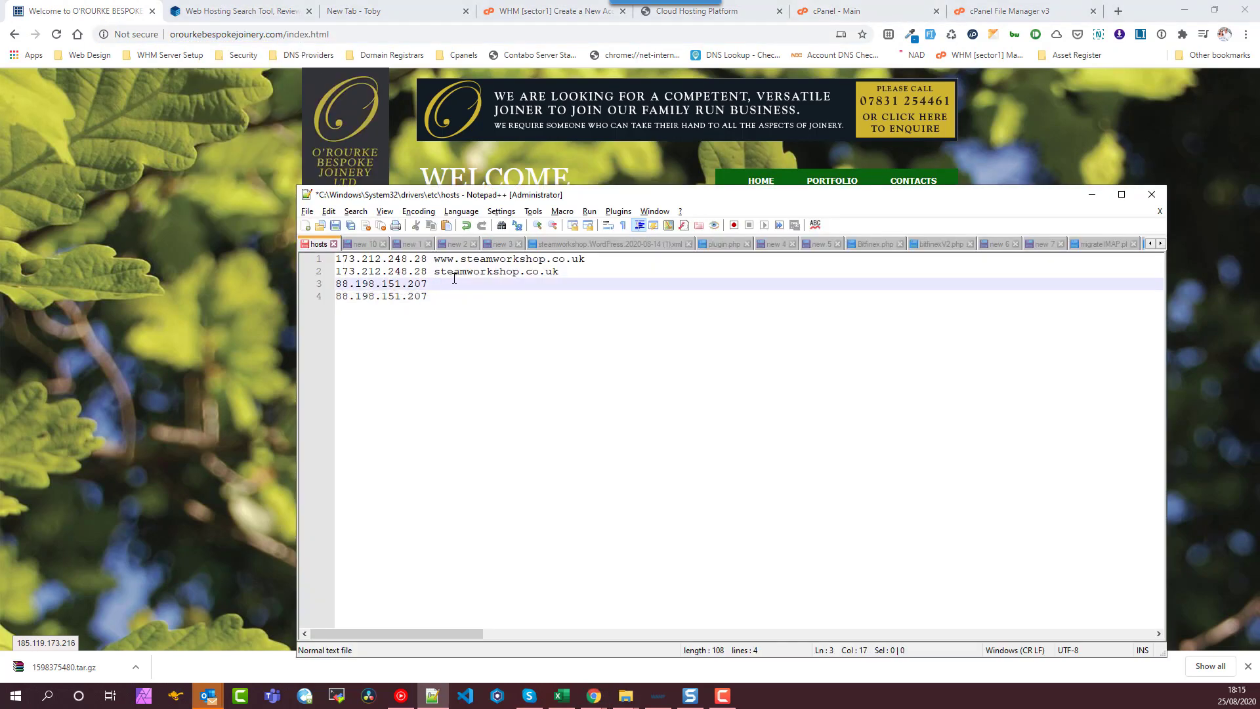
key("ctrl+v")
key("Left")
key("Left")
key("Left")
key("Left")
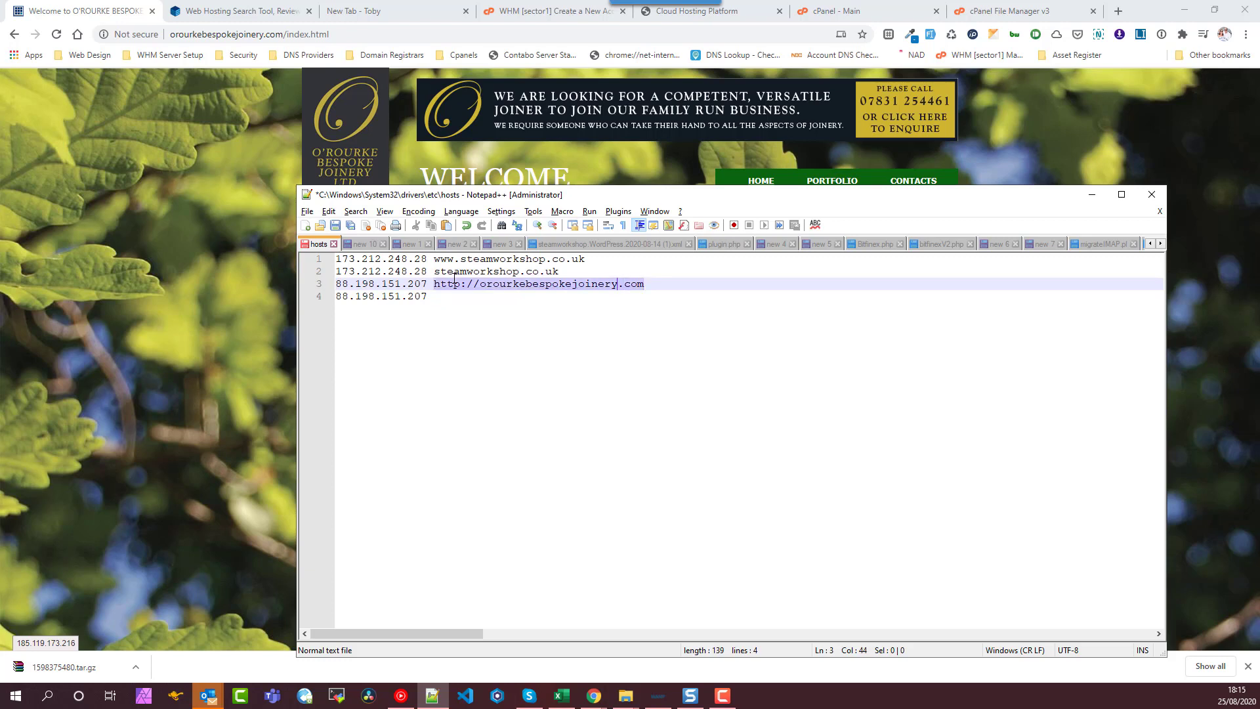
key("BackSpace")
key("BackSpace")
key("BackSpace")
key("BackSpace")
key("BackSpace")
key("BackSpace")
key("BackSpace")
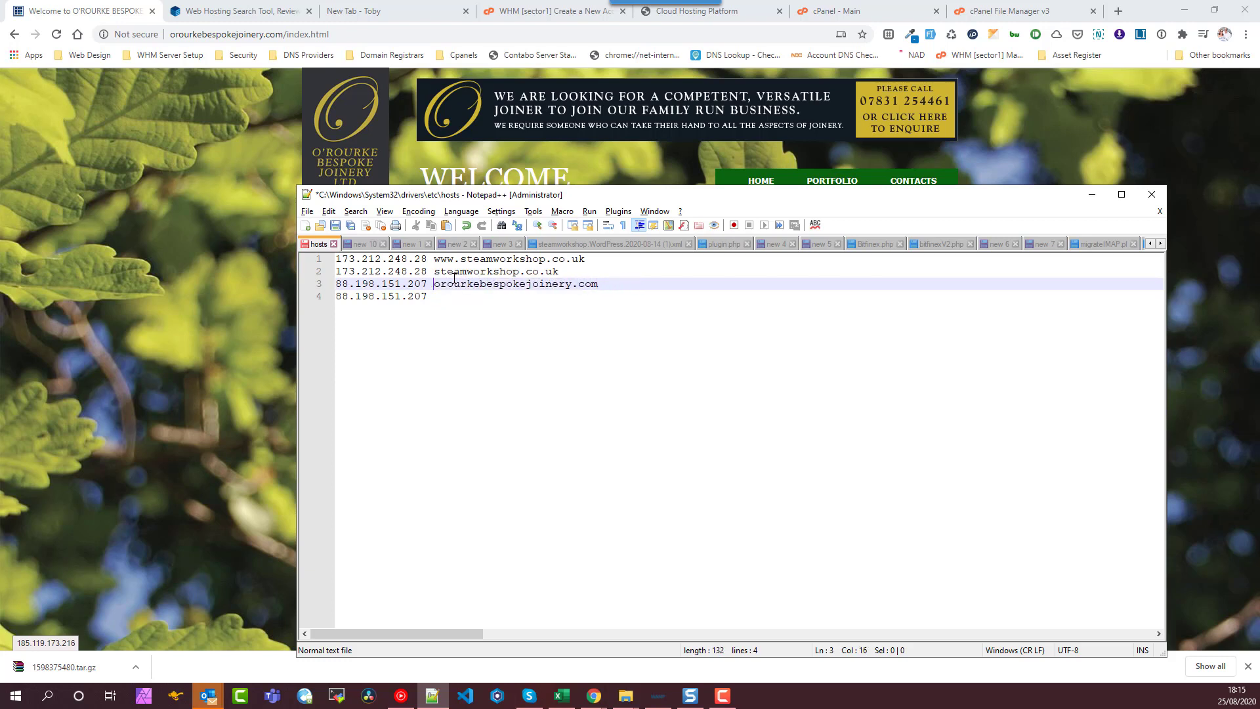
key("Down")
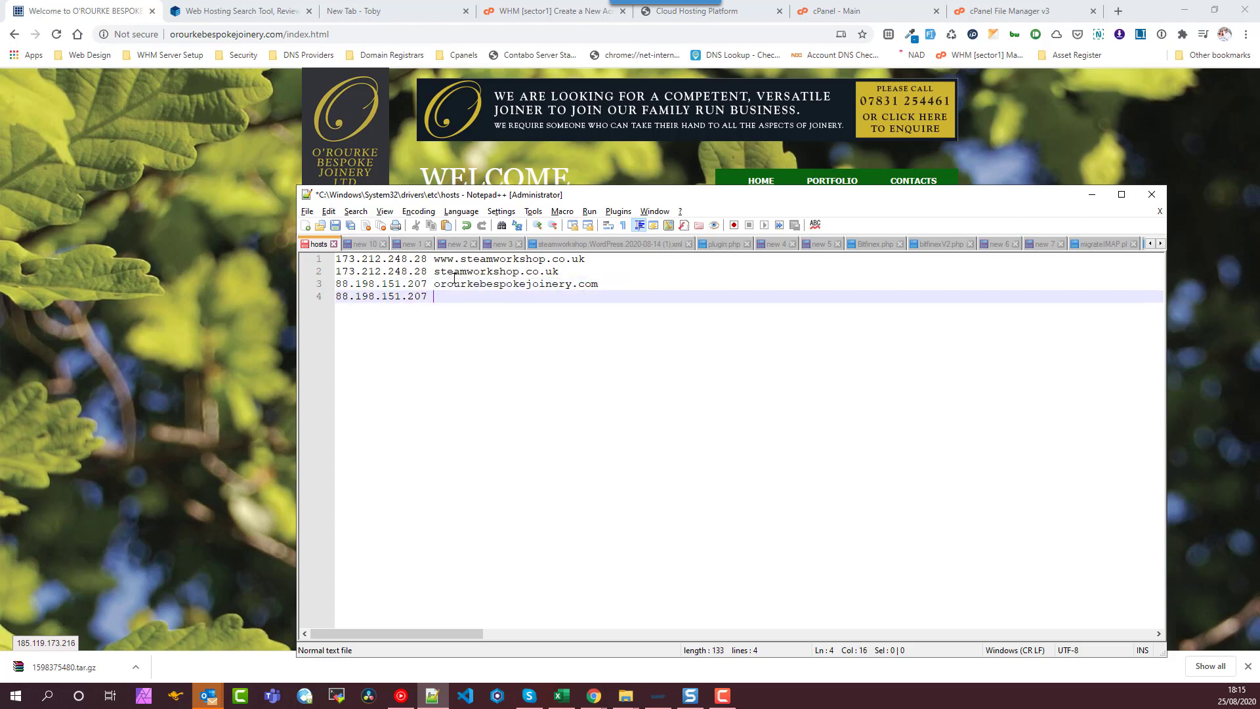
key("Up")
key("ctrl+shift+Right")
key("shift+End")
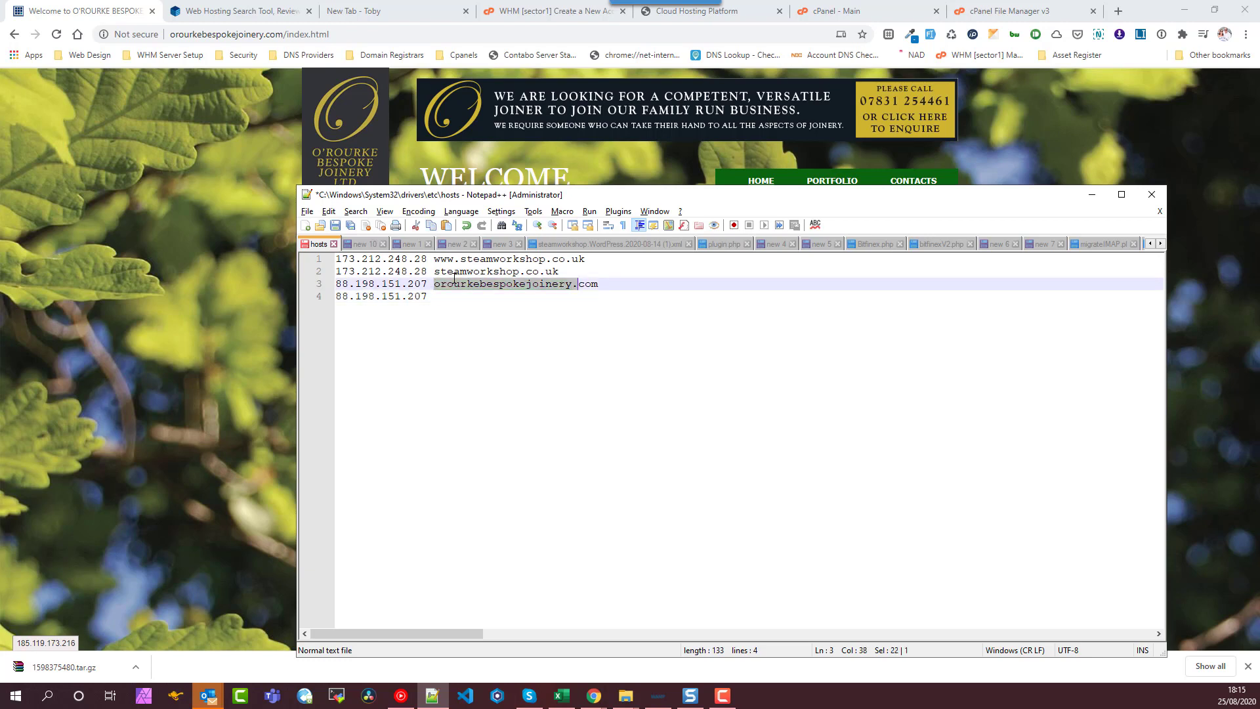
key("Down")
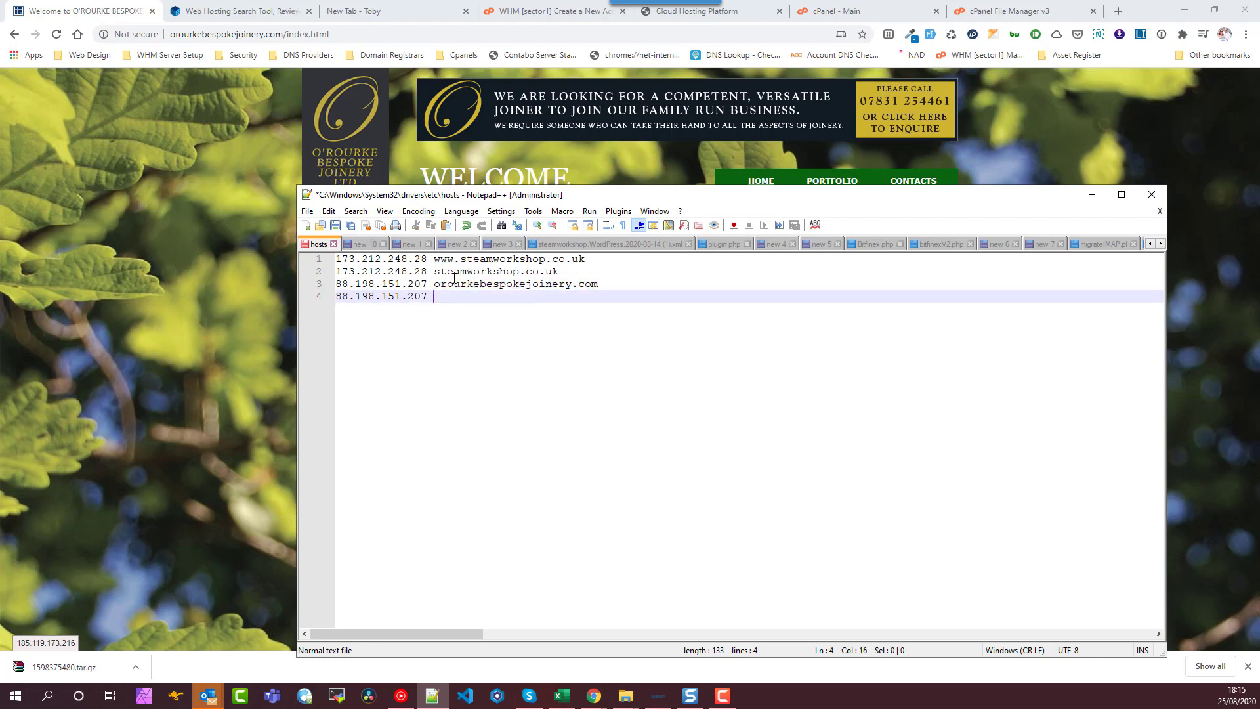
type("www.")
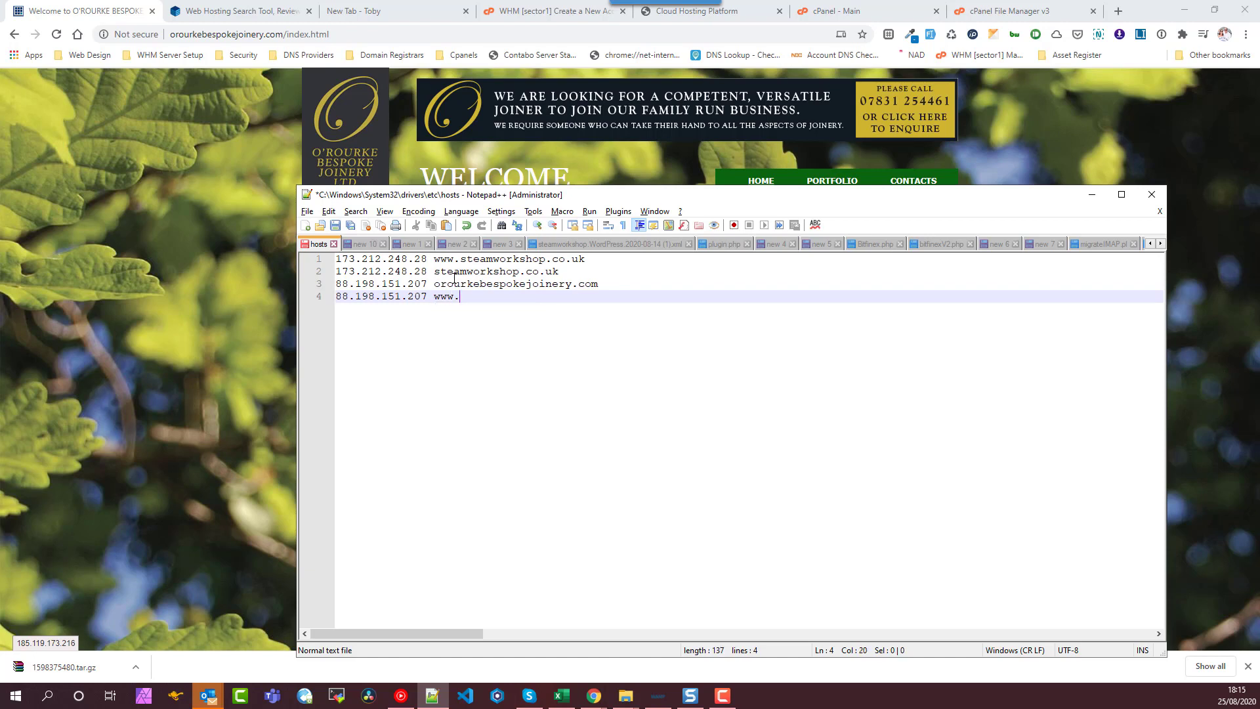
key("ctrl+v")
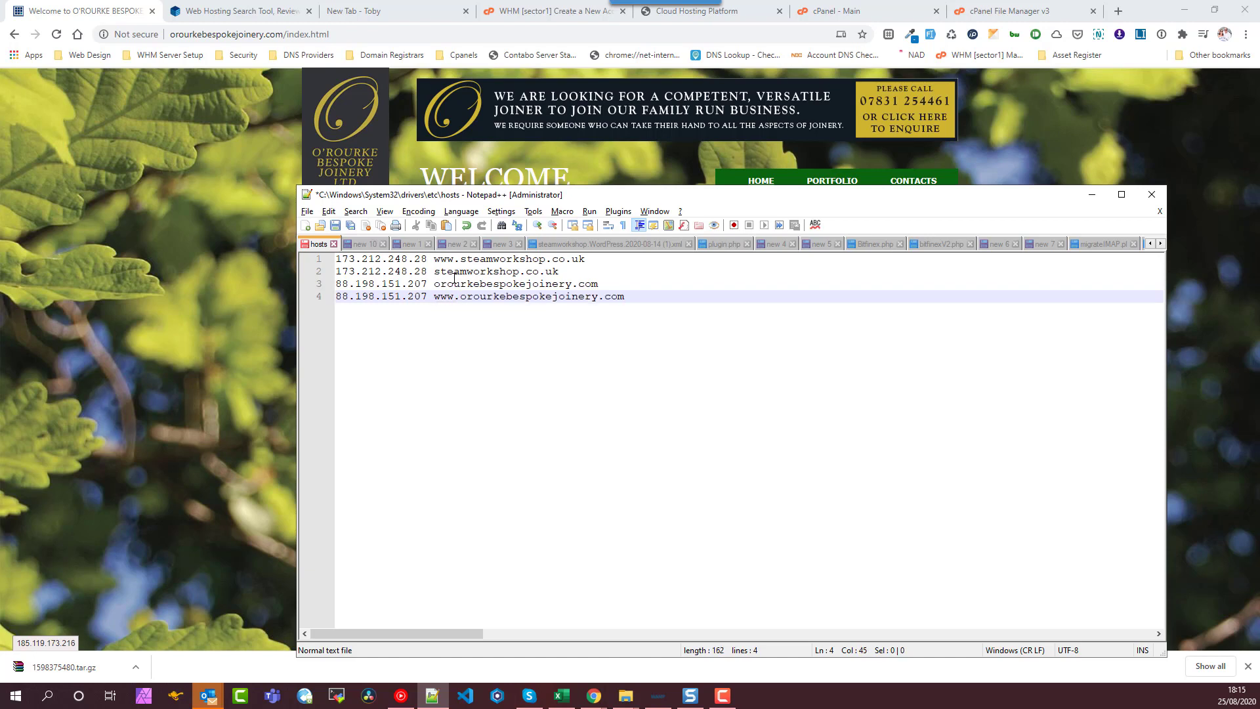
key("ctrl+s")
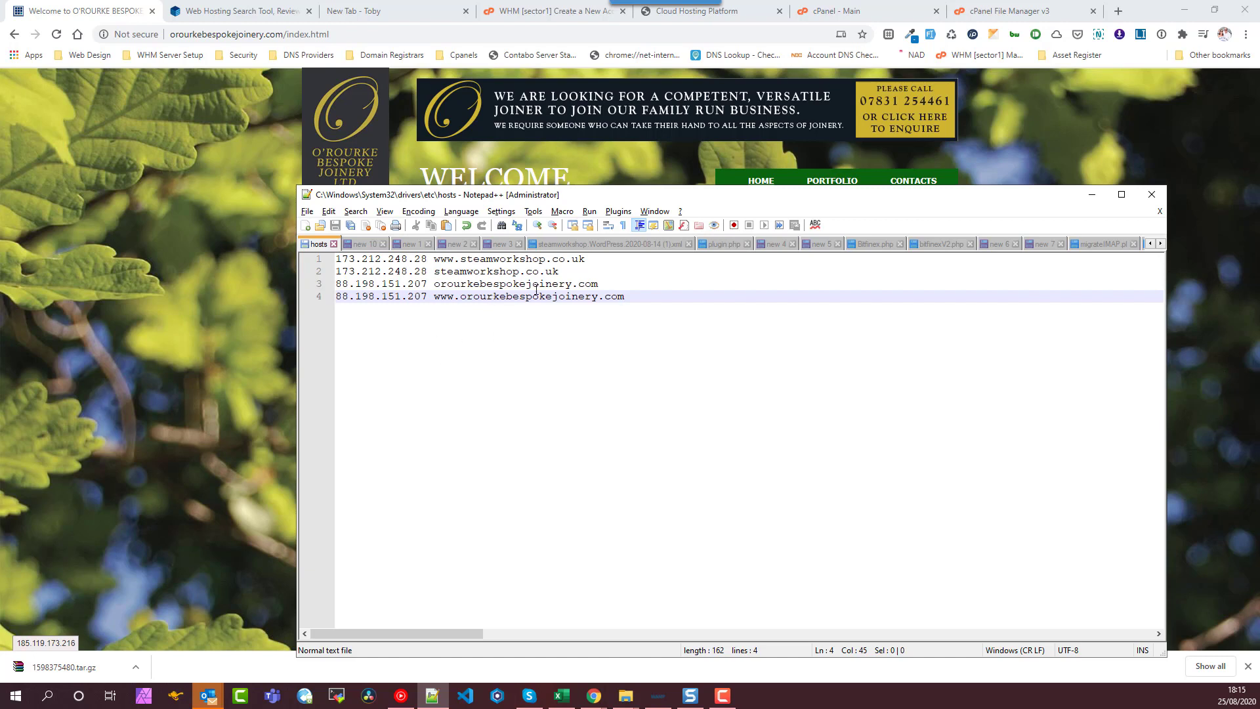
left_click_drag(435, 296, 336, 286)
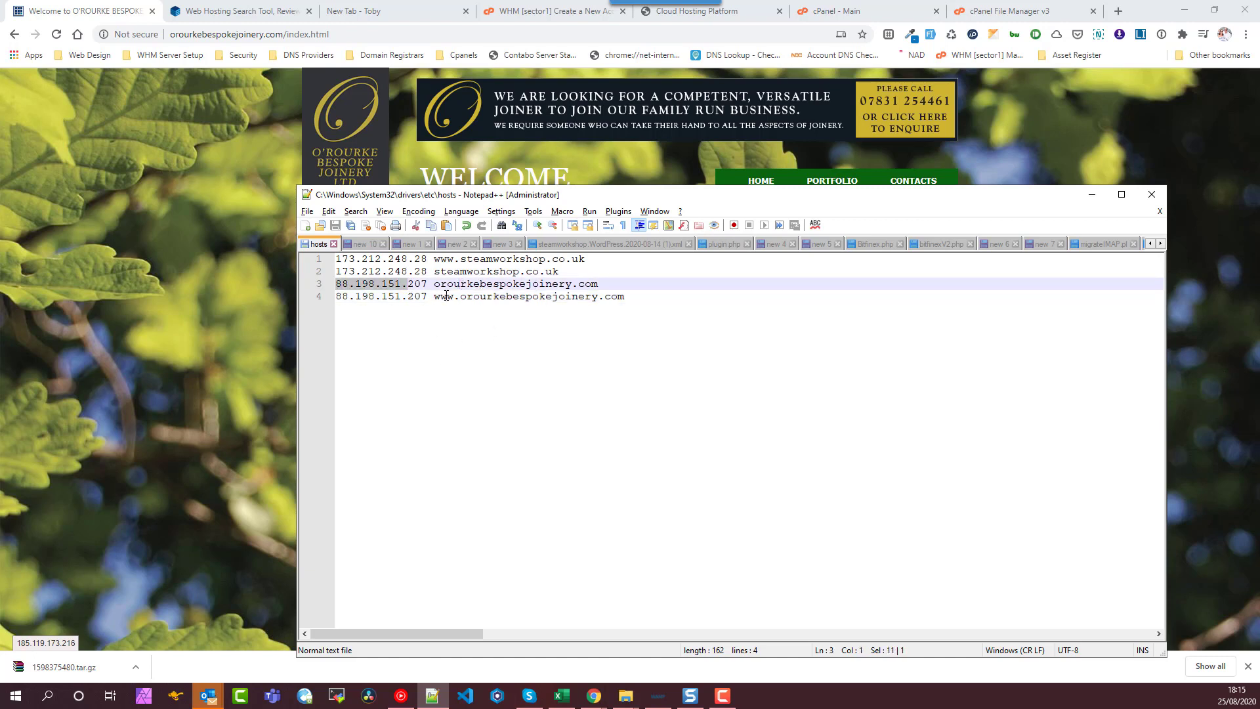
- Reload the joinery homepage in Chrome so it loads from 88.198.151.207
left_click(254, 270)
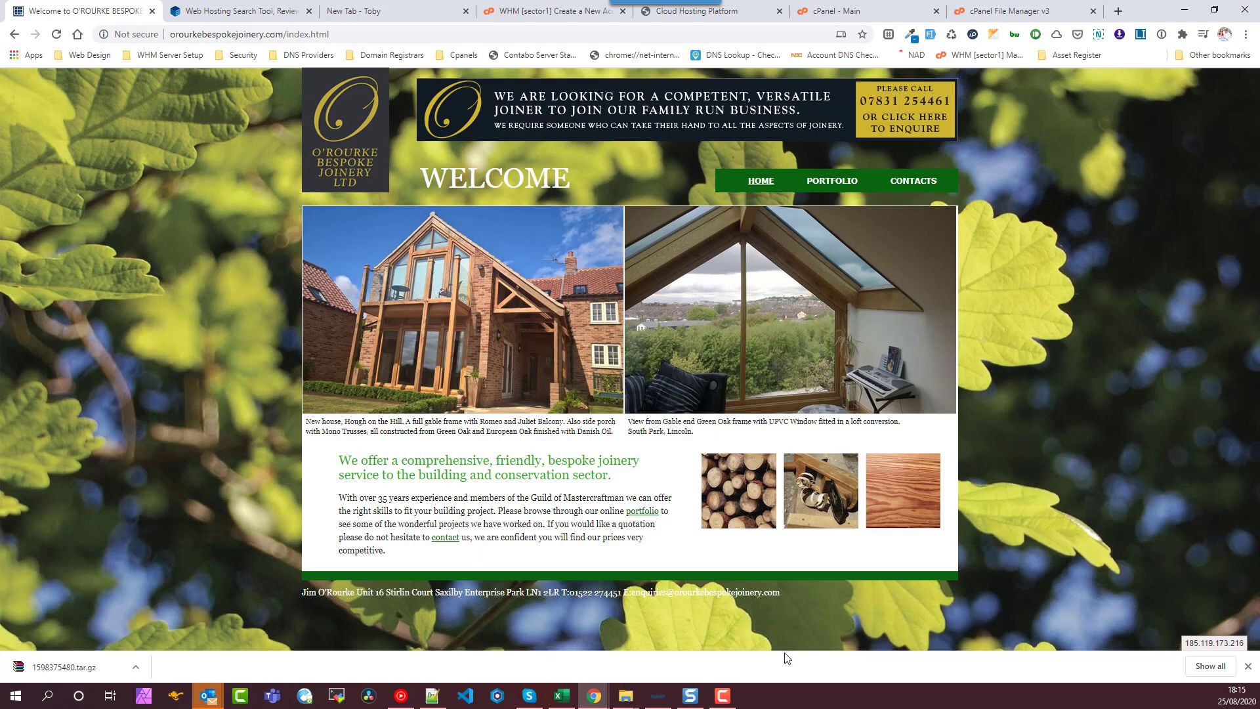
left_click(432, 695)
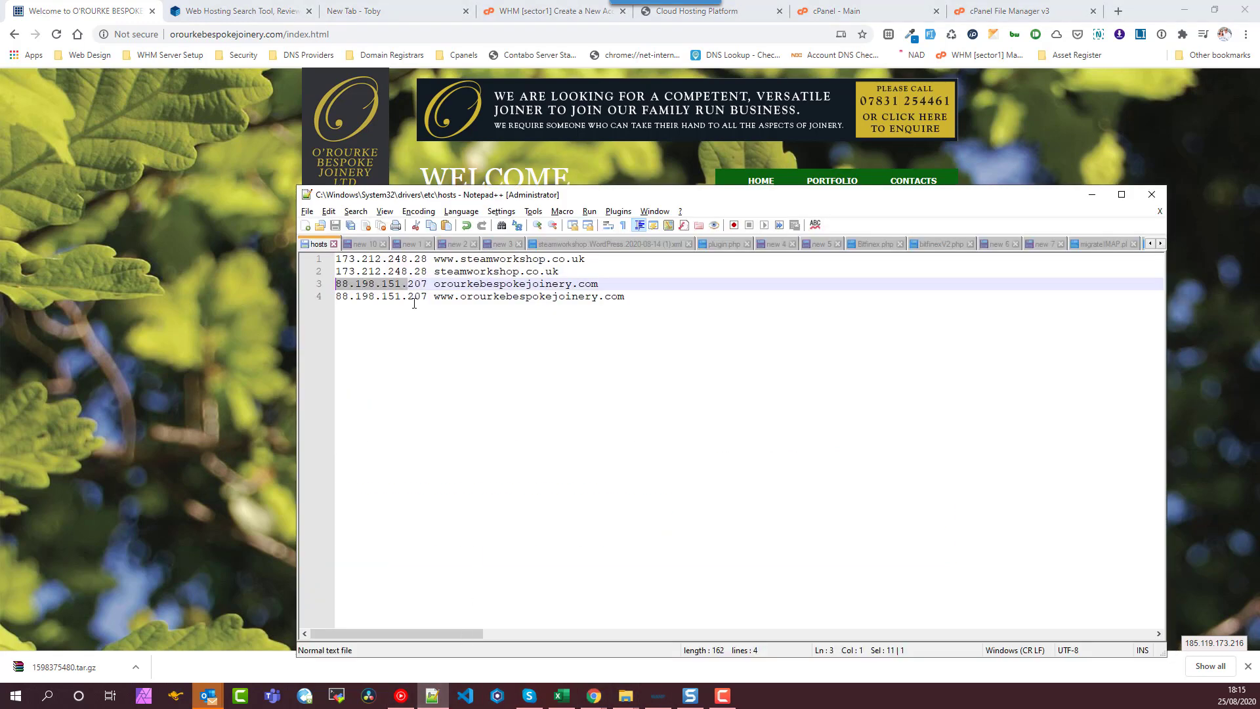
left_click(263, 309)
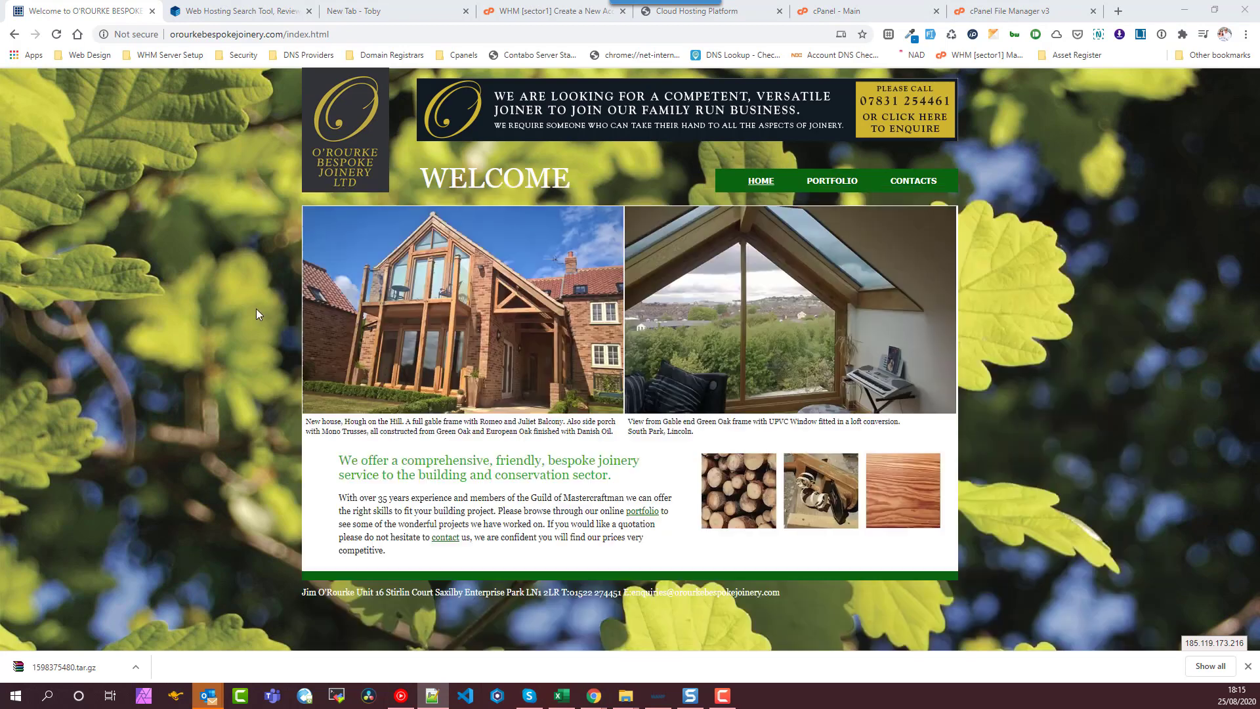
left_click(56, 34)
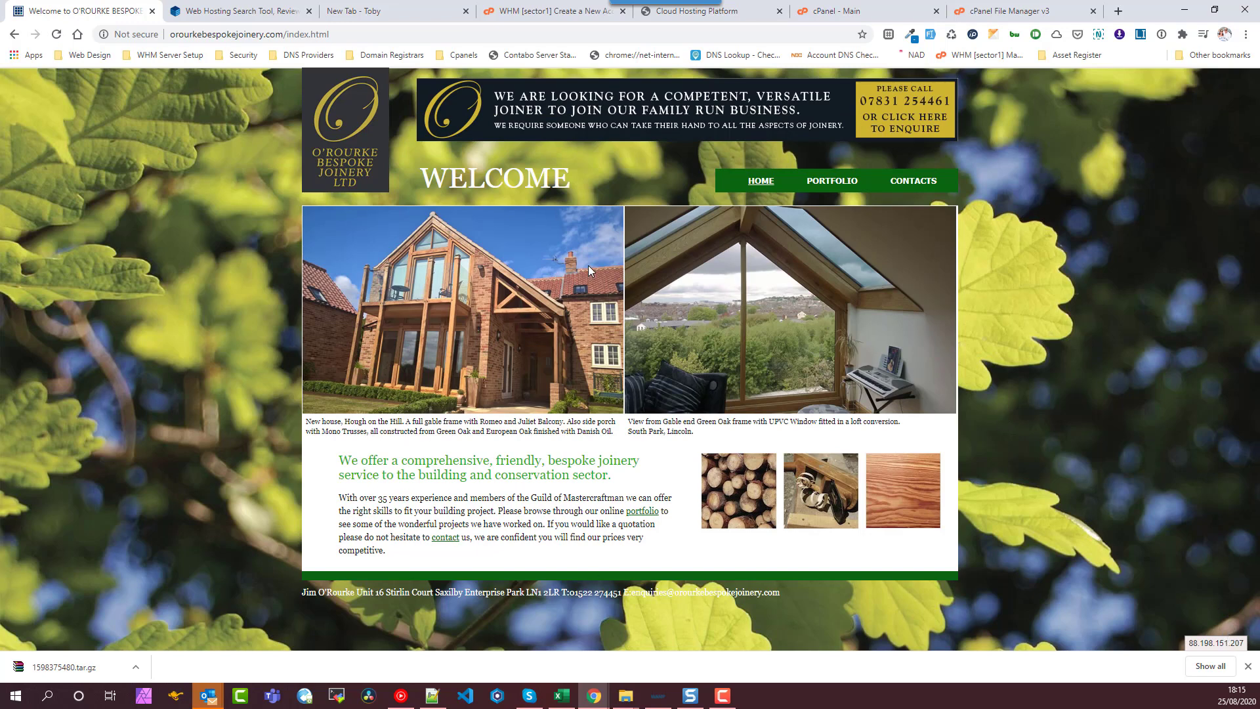
left_click(832, 184)
left_click(621, 329)
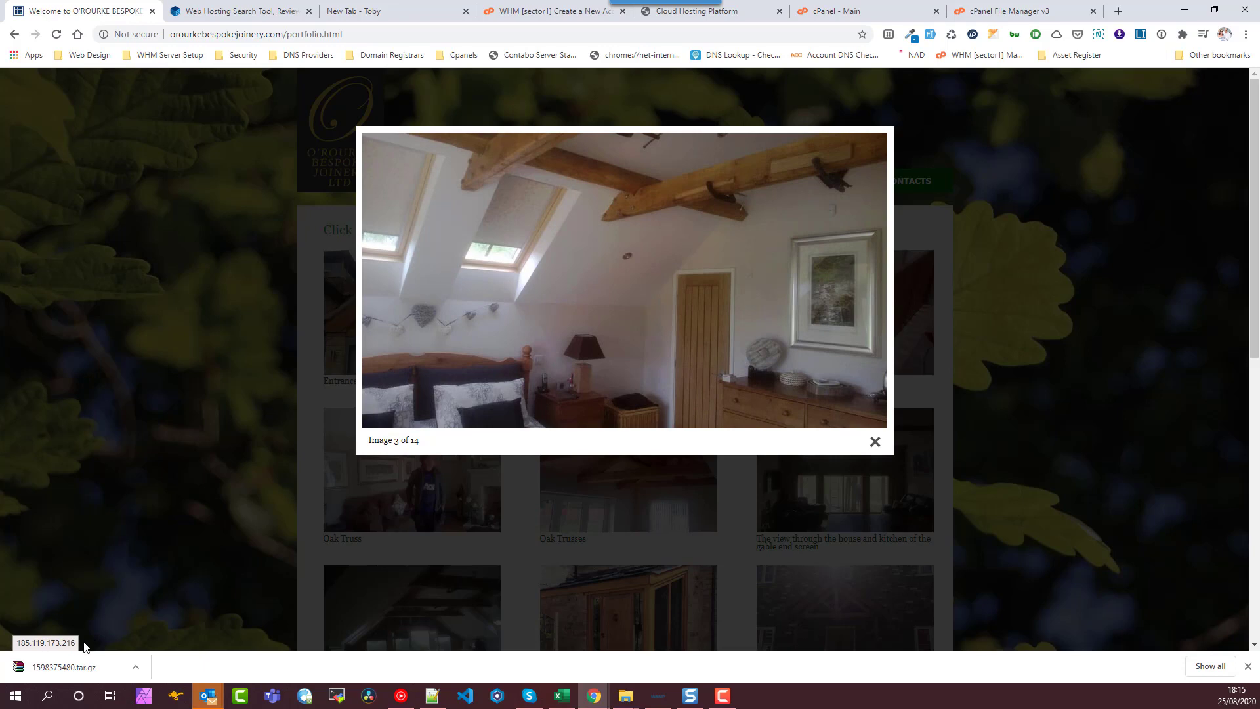
left_click(57, 36)
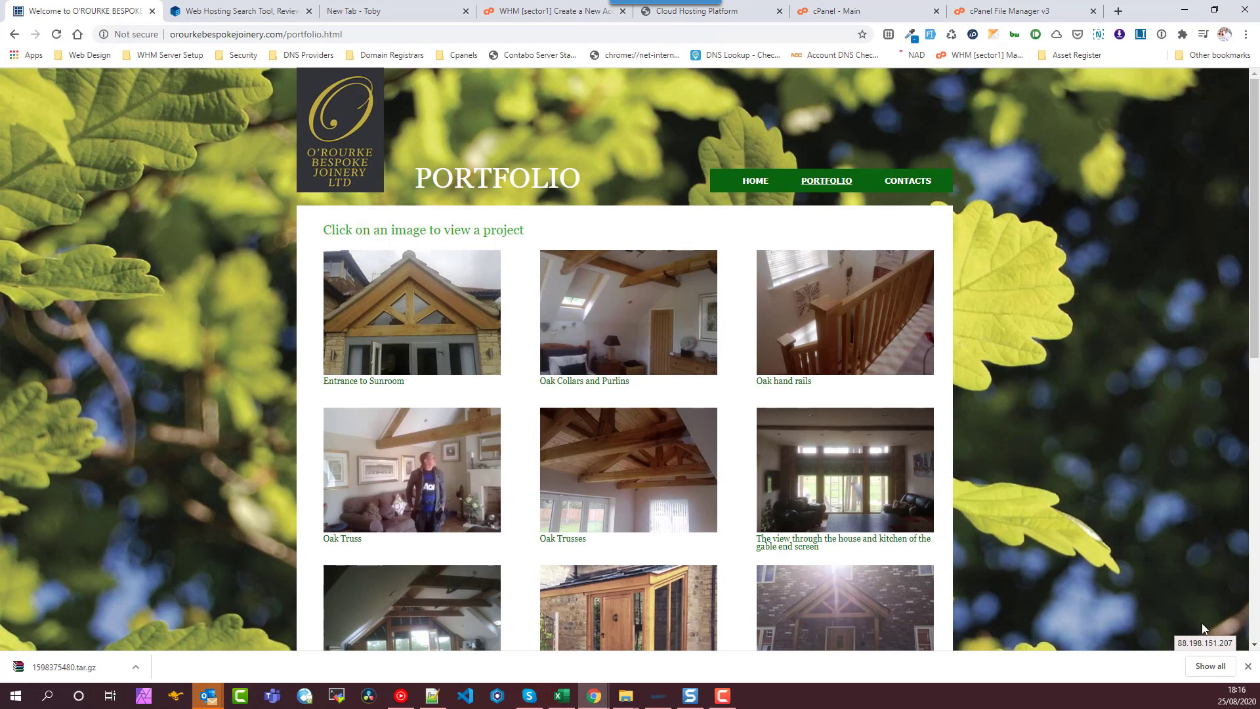
left_click(611, 326)
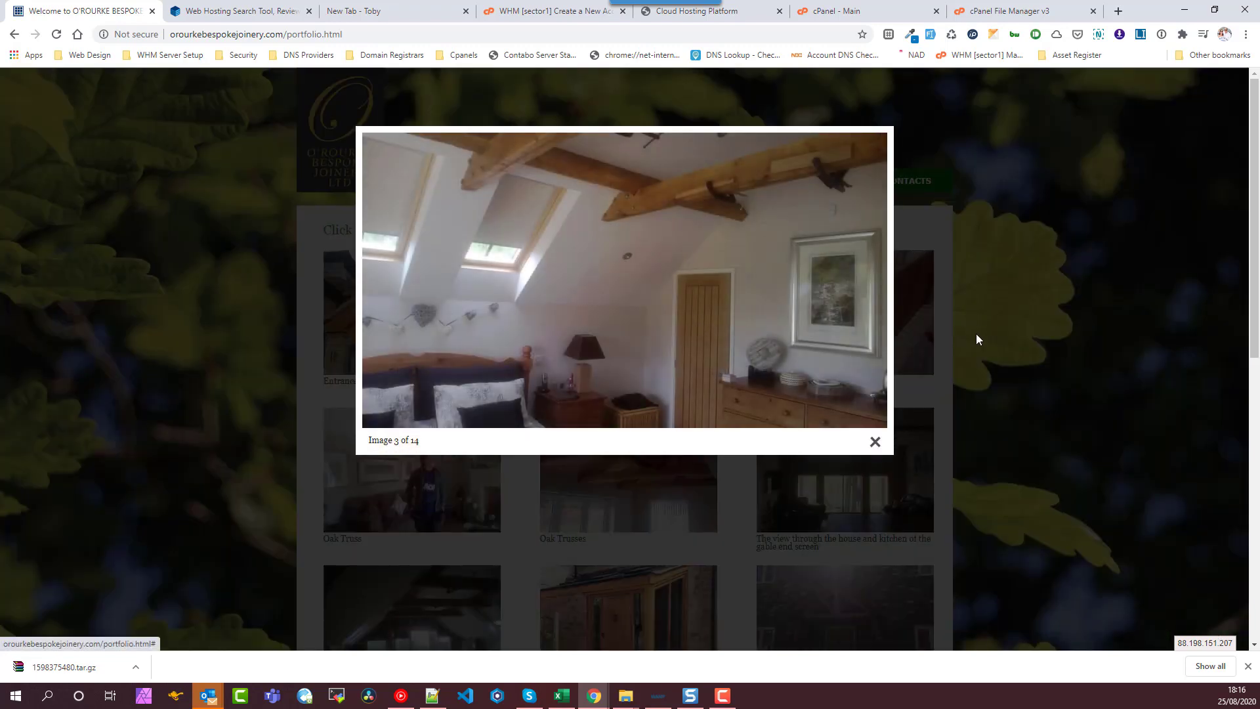
left_click(976, 335)
left_click(927, 186)
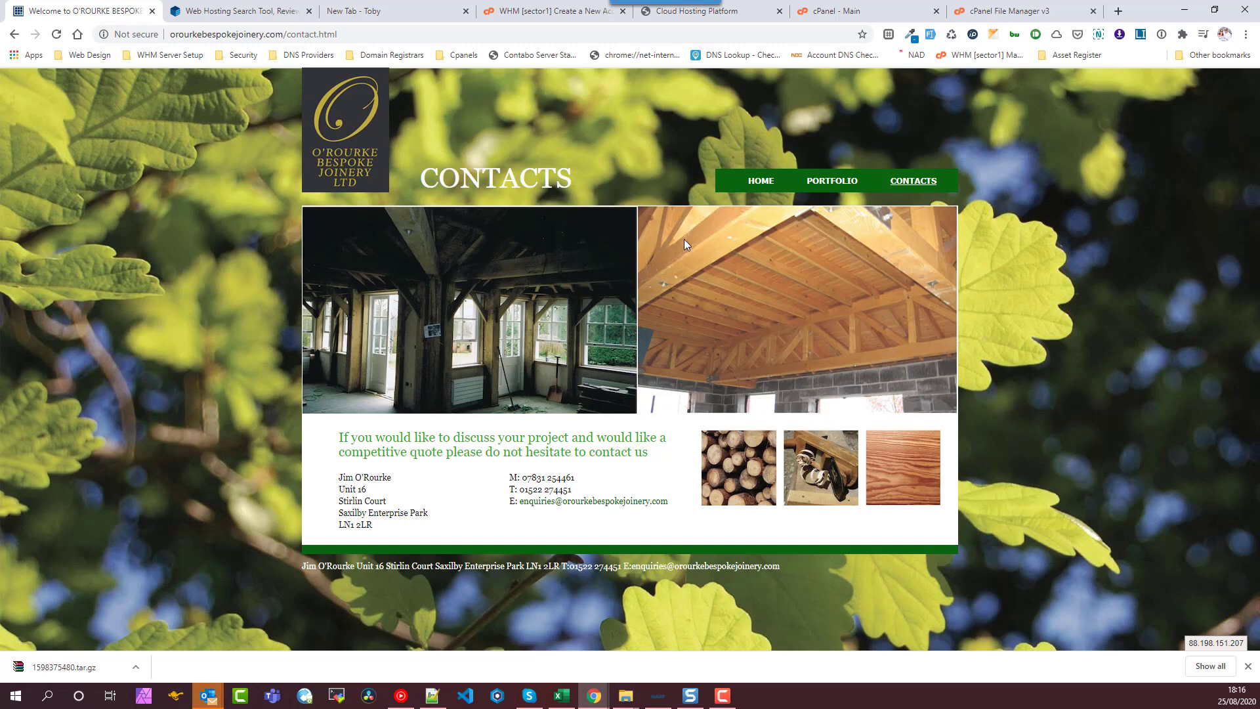
left_click(762, 181)
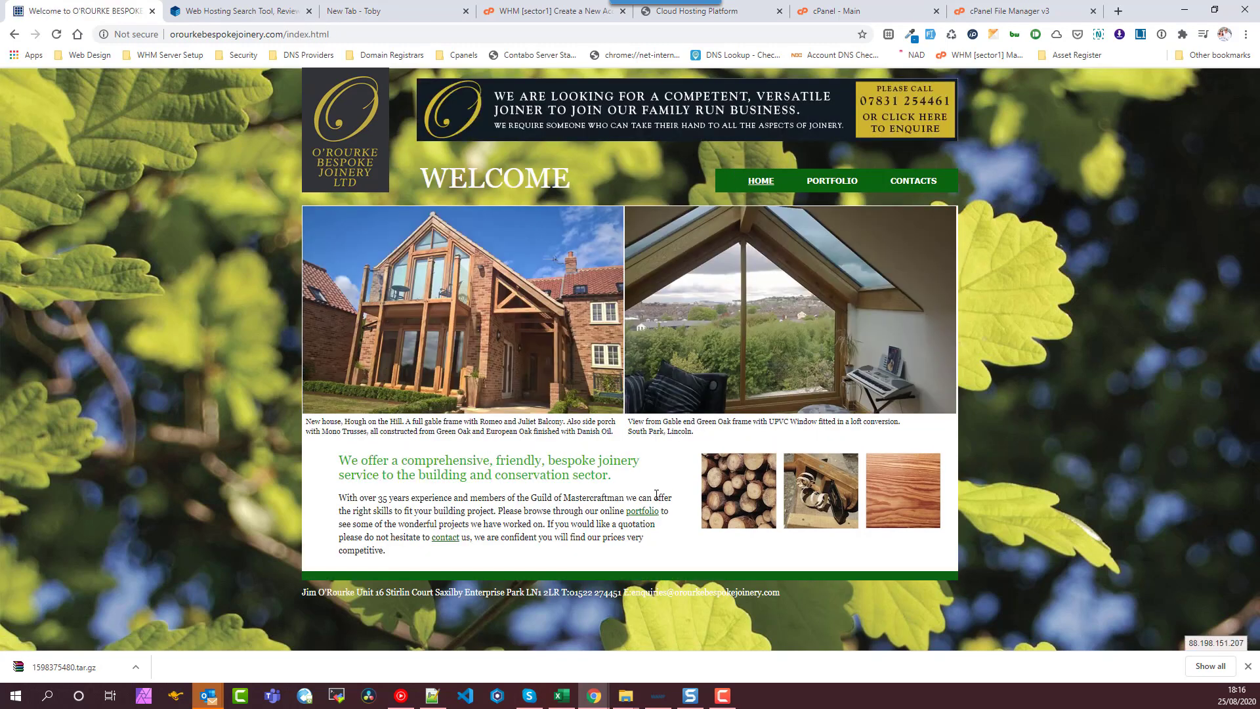
left_click(771, 187)
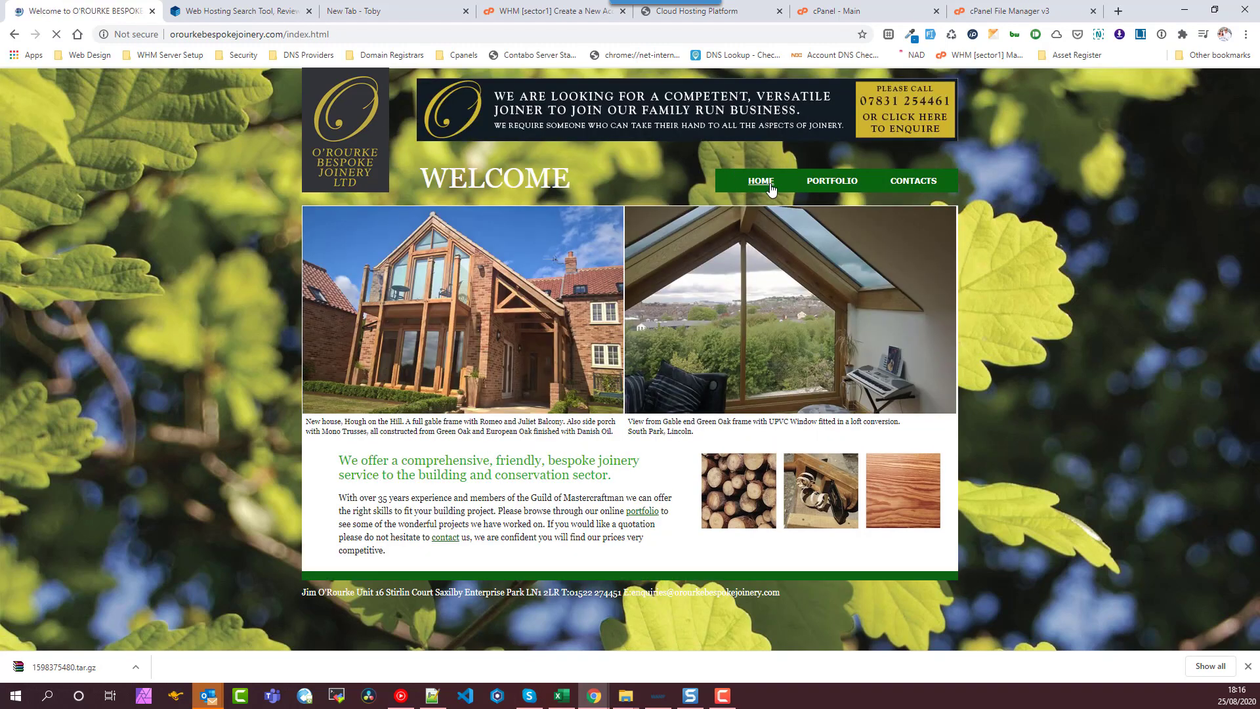
left_click(829, 188)
left_click(906, 186)
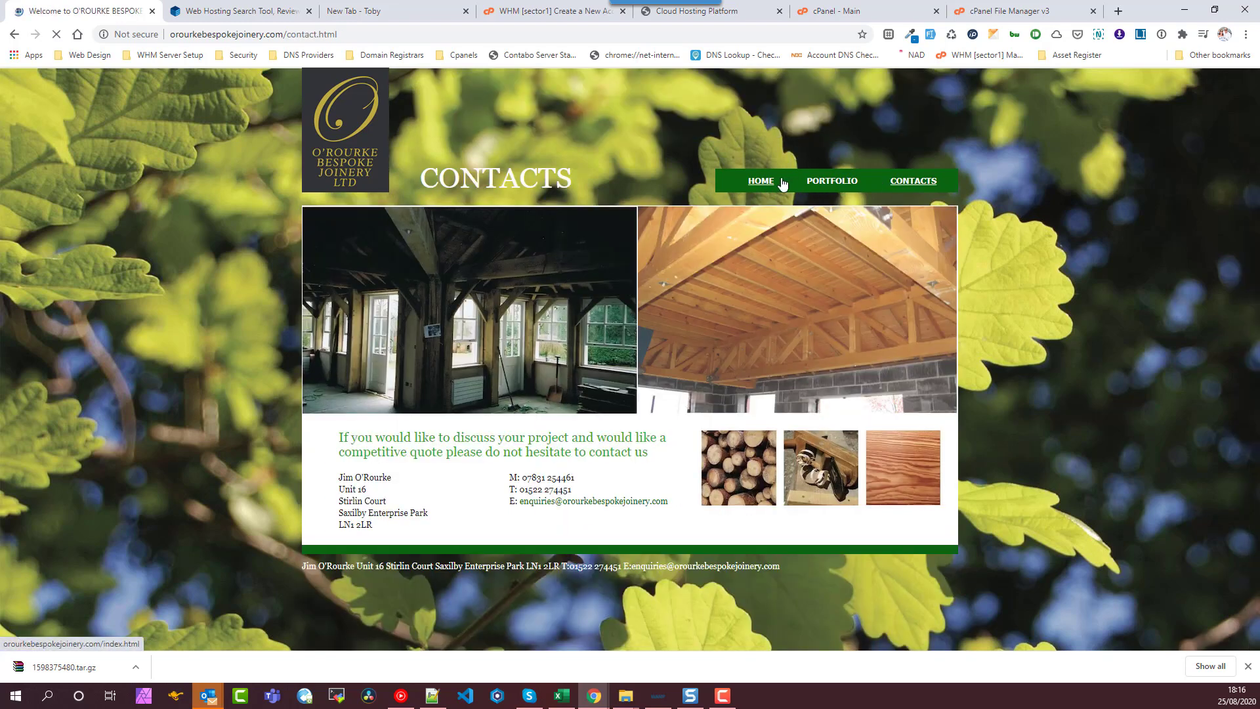
left_click(768, 189)
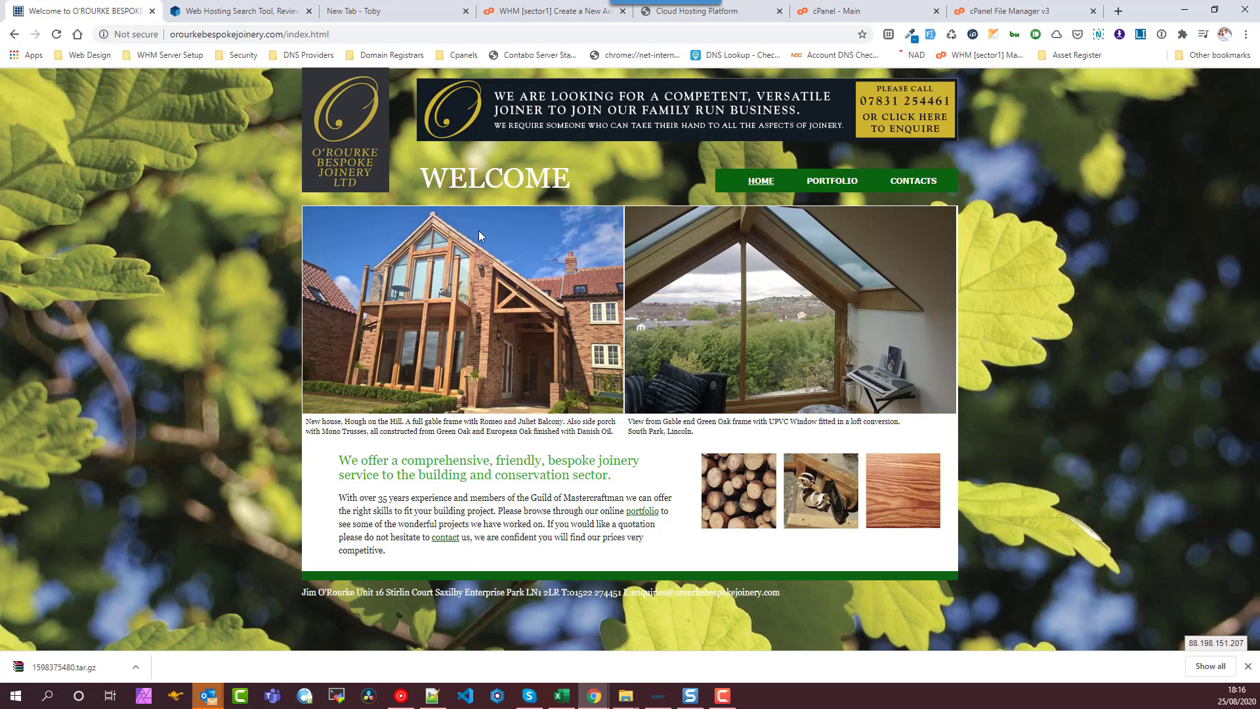
- Delete the two 88.198.151.207 joinery lines and the leftover blank line from hosts, then save
left_click(432, 695)
left_click_drag(700, 295, 312, 286)
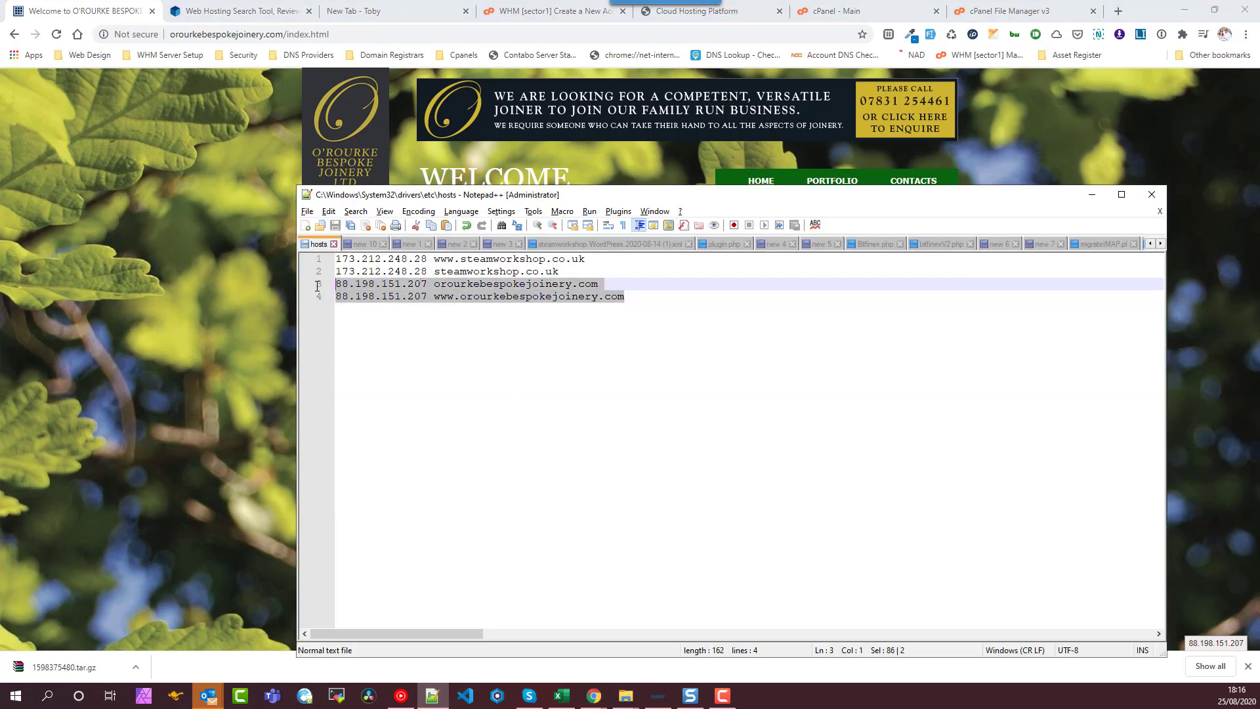
key("Delete")
key("BackSpace")
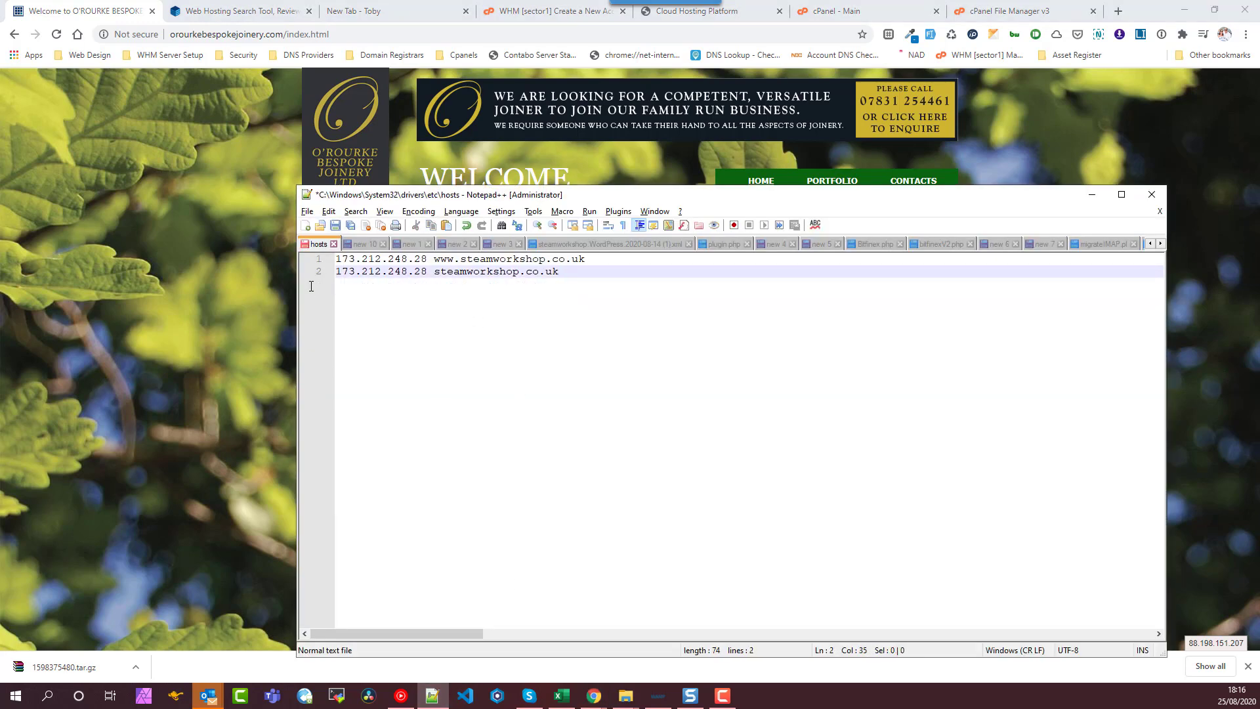
key("ctrl+s")
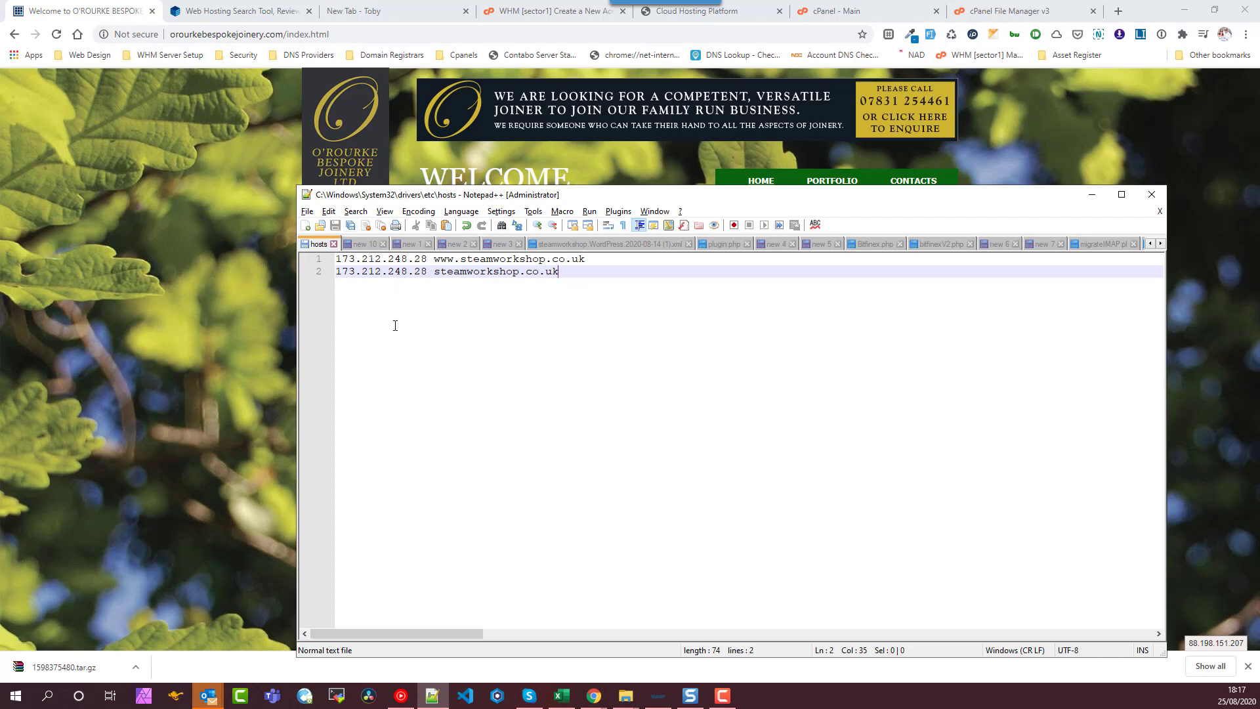
left_click(195, 144)
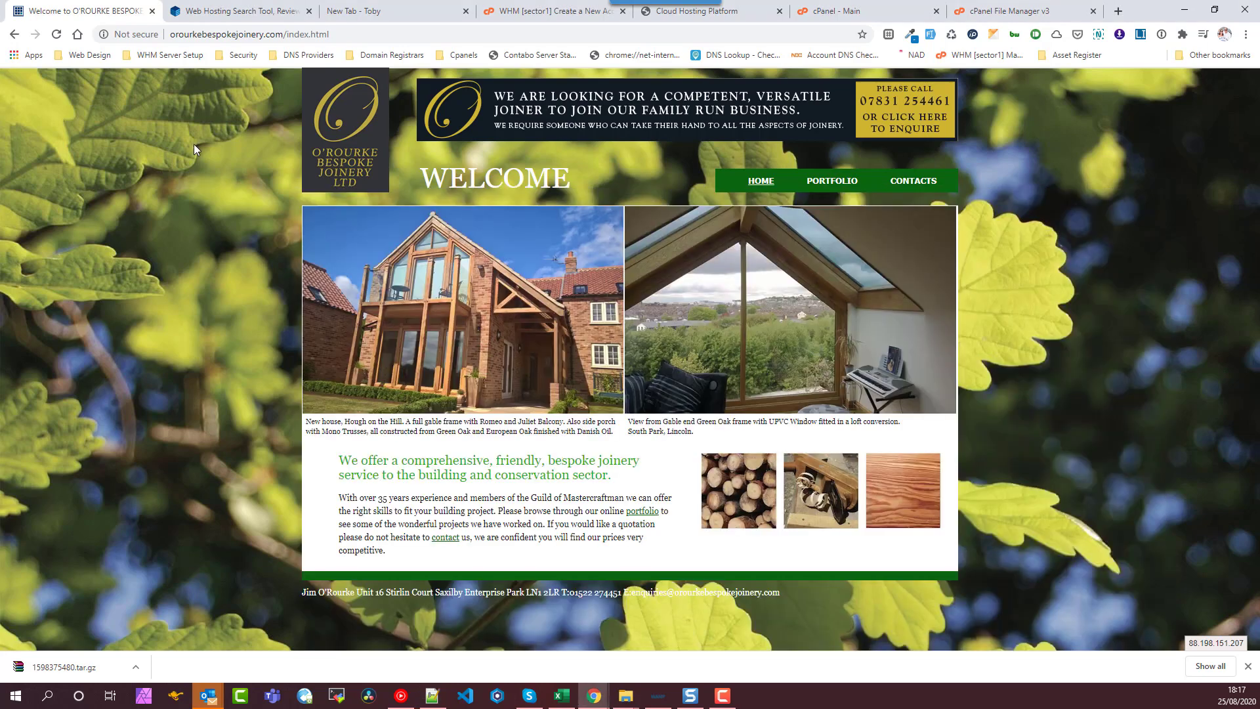
- Reload the joinery homepage so it resolves to the old IP 185.119.173.216 again
left_click(64, 34)
left_click(65, 34)
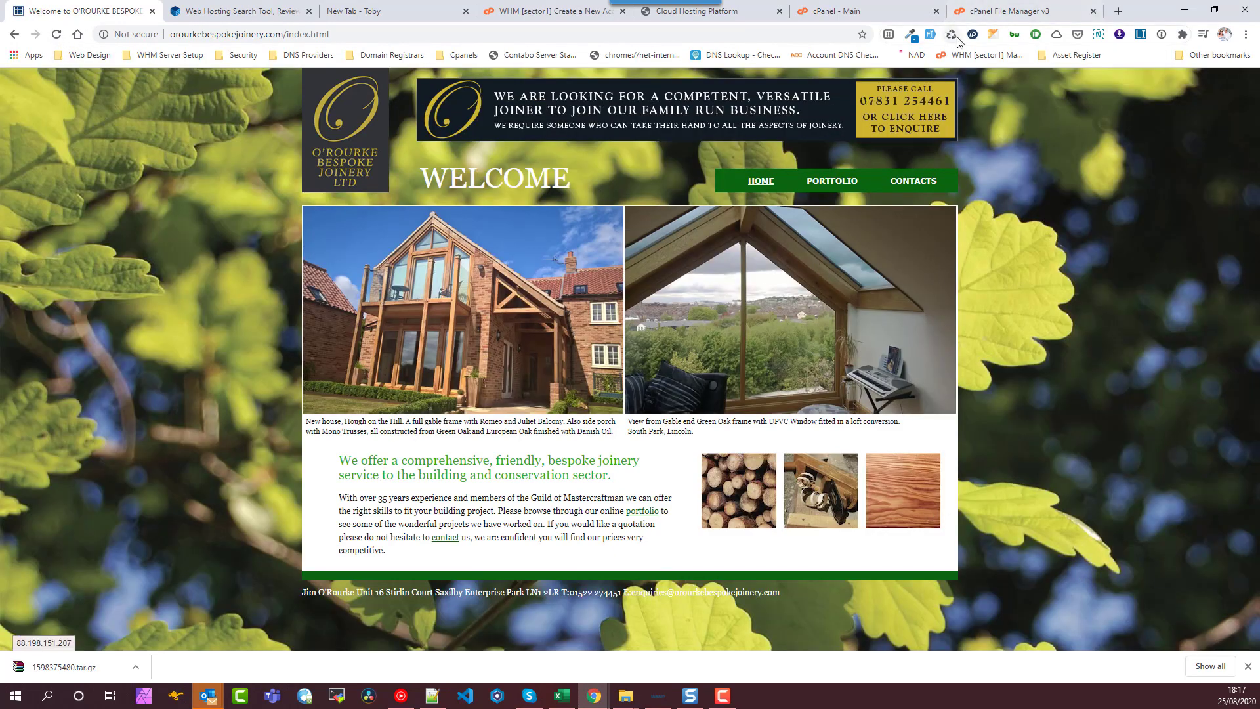
left_click(58, 37)
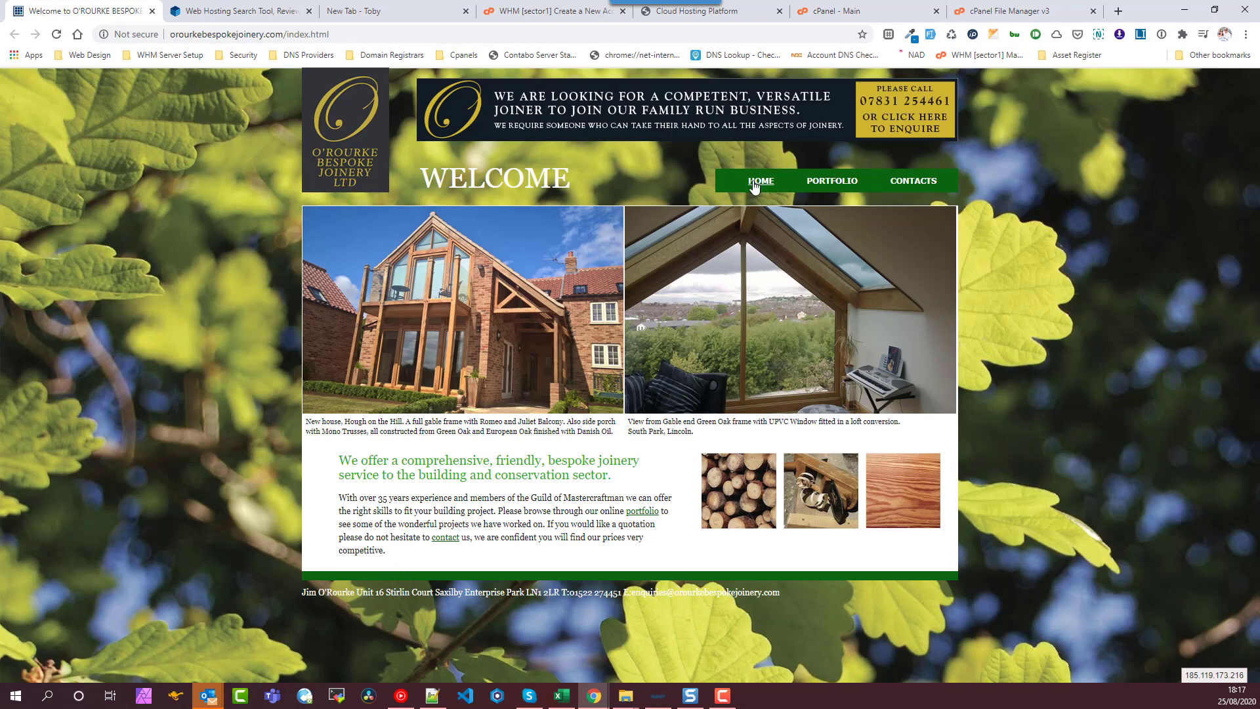
- Browse the Portfolio, Contacts and Home pages to confirm the site looks unchanged
left_click(830, 188)
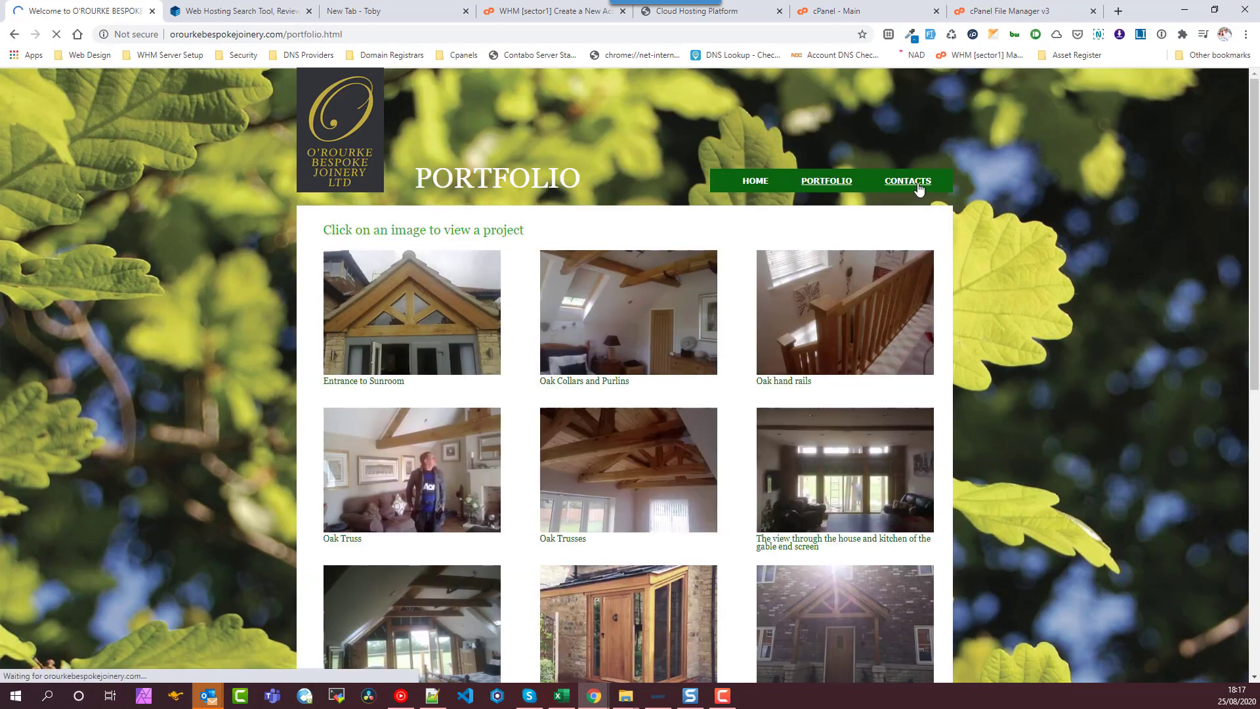
left_click(917, 183)
left_click(757, 186)
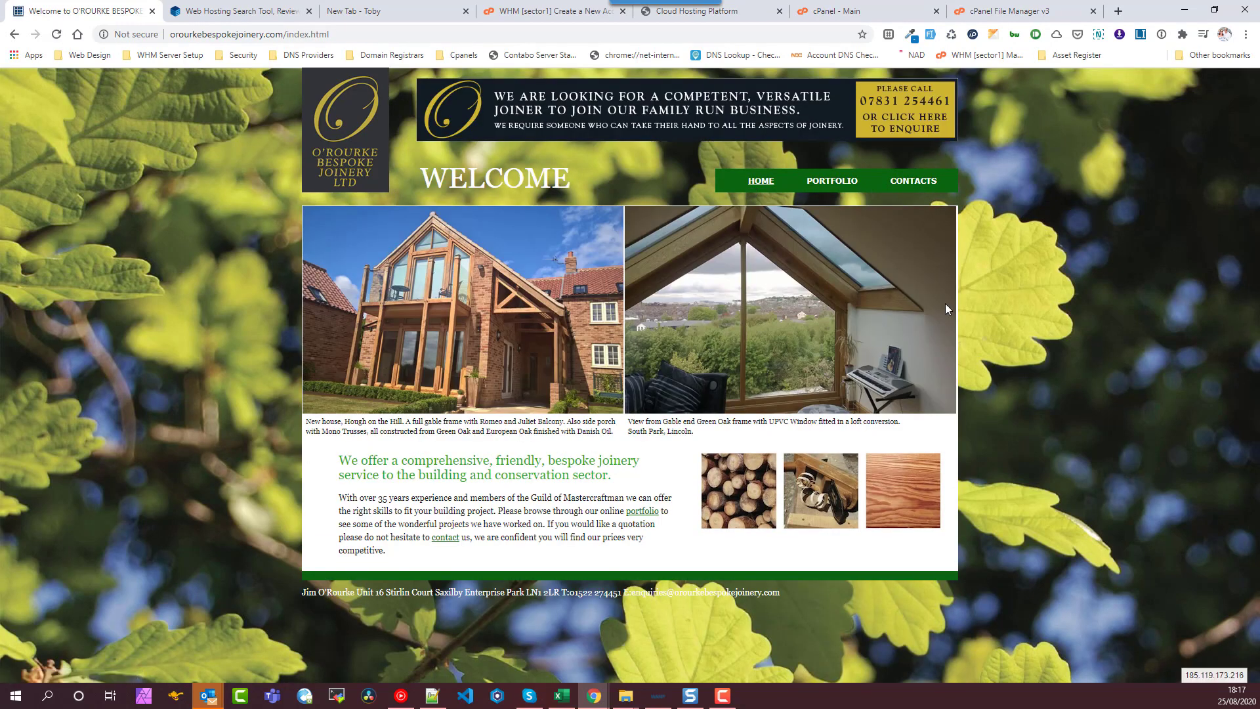